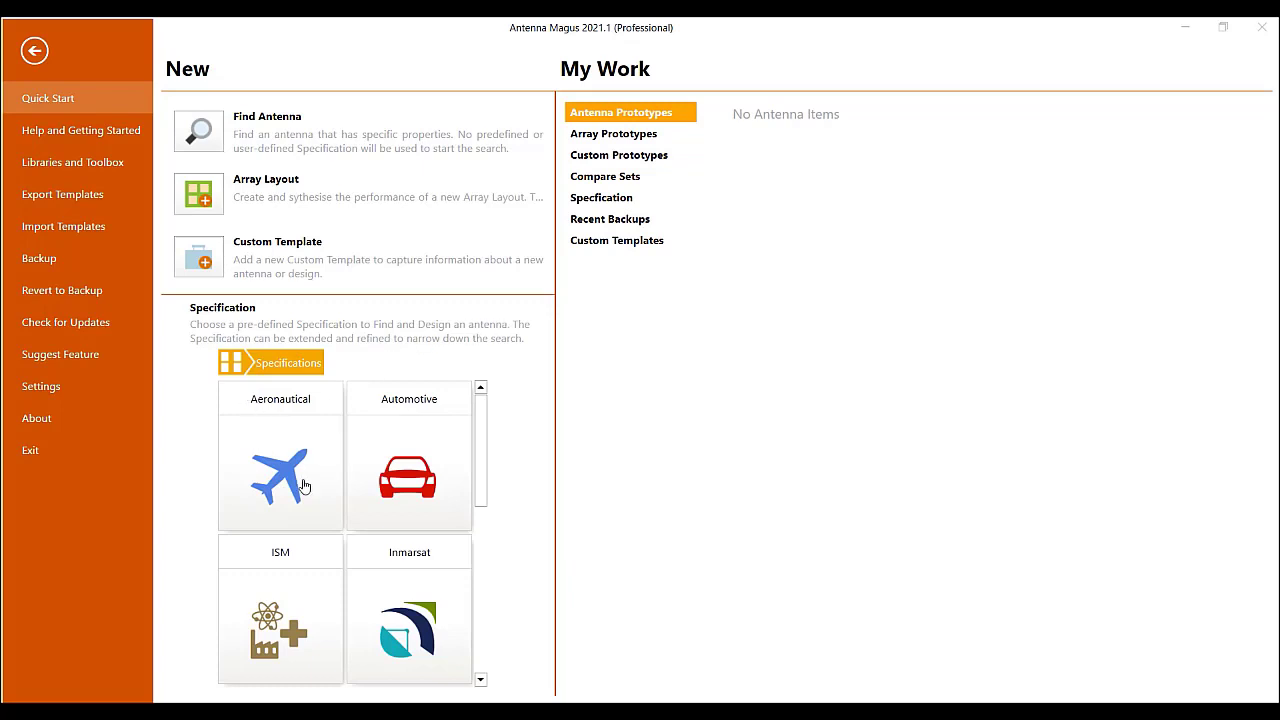
- Browse the predefined specification categories and open Radar Bands
{"action": "scroll", "coordinate": [304, 486], "scroll_direction": "down", "scroll_amount": 1}
{"action": "scroll", "coordinate": [304, 486], "scroll_direction": "down", "scroll_amount": 5}
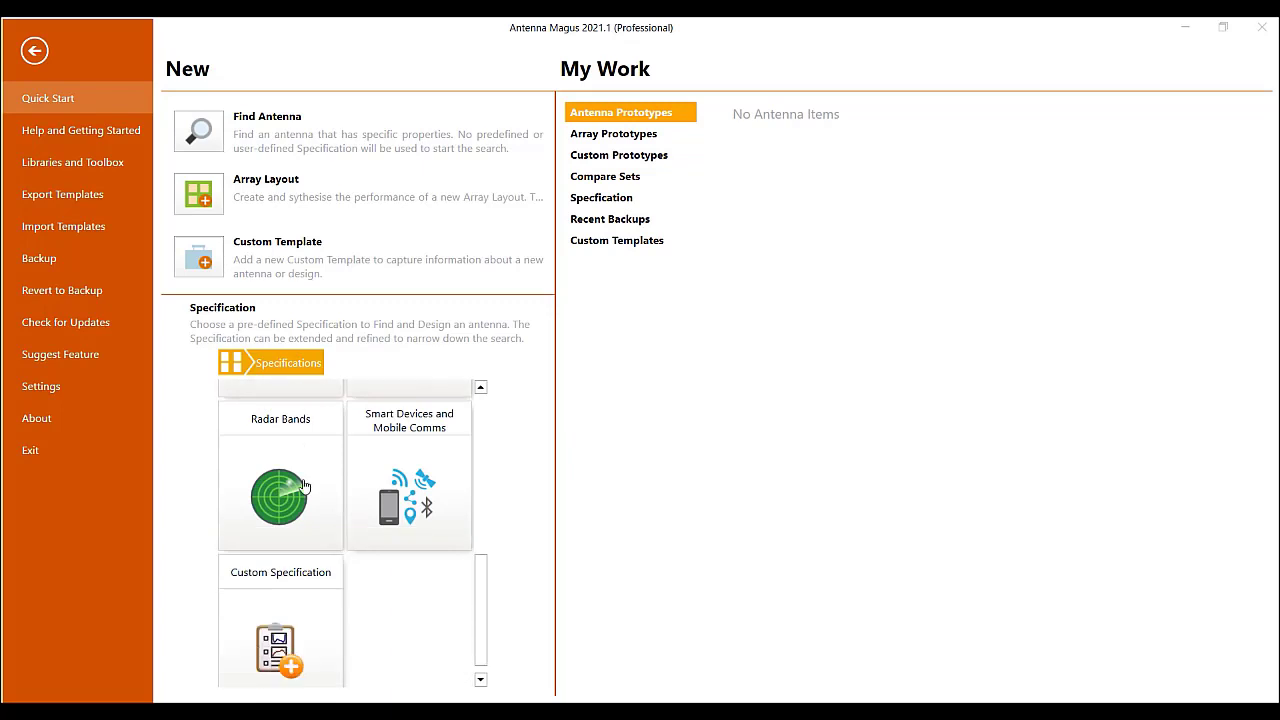
{"action": "scroll", "coordinate": [304, 486], "scroll_direction": "up", "scroll_amount": 2}
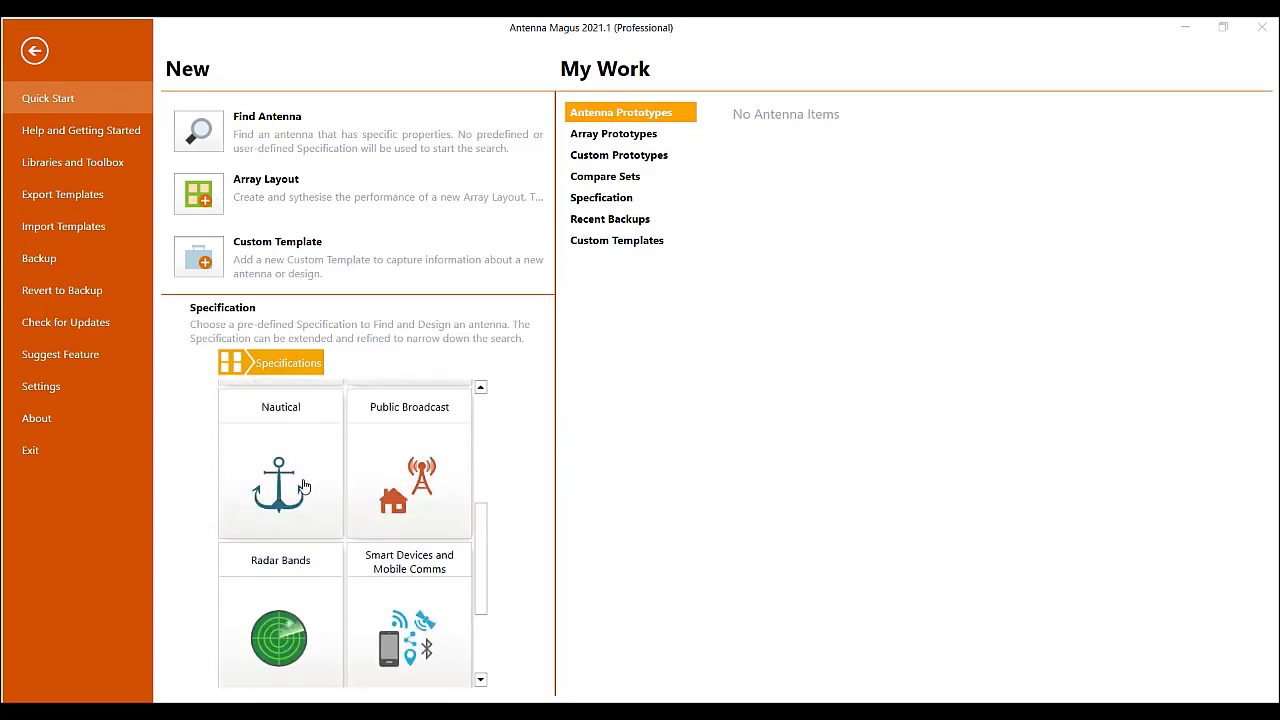
{"action": "left_click", "coordinate": [288, 578]}
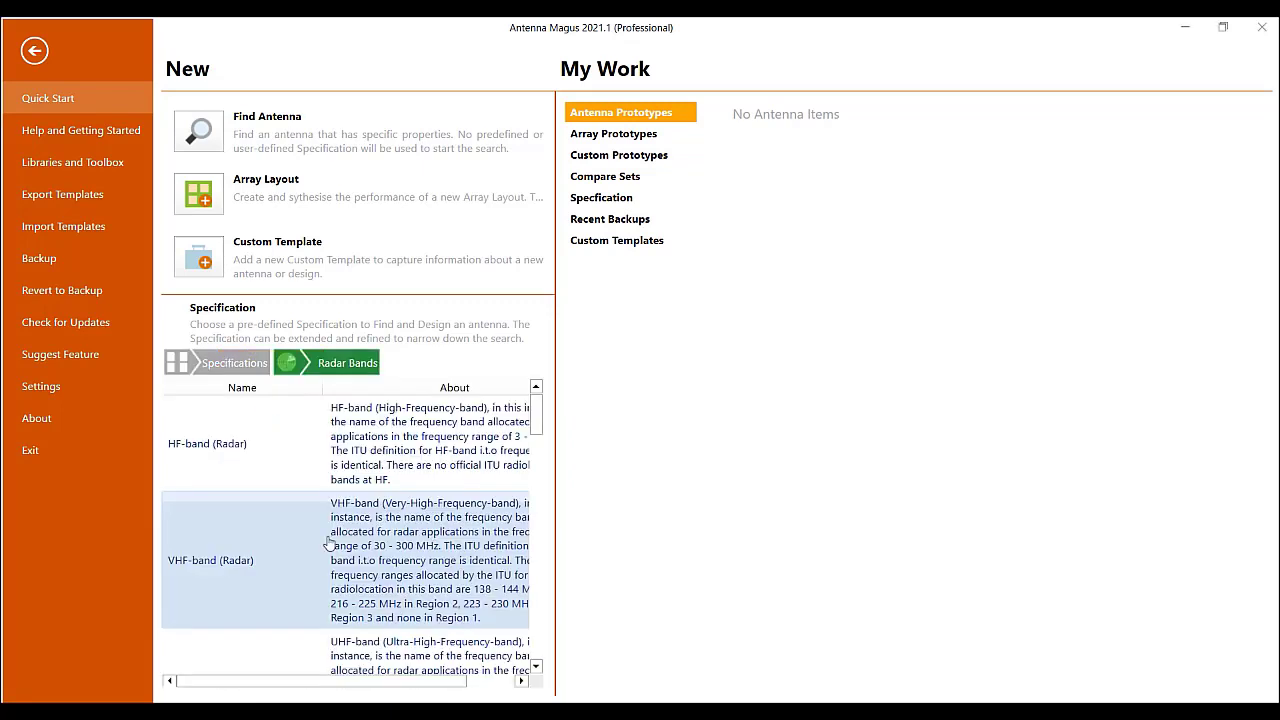
- Look through the radar band list and start an antenna search with the X-band (Radar) specification
{"action": "scroll", "coordinate": [260, 475], "scroll_direction": "down", "scroll_amount": 2}
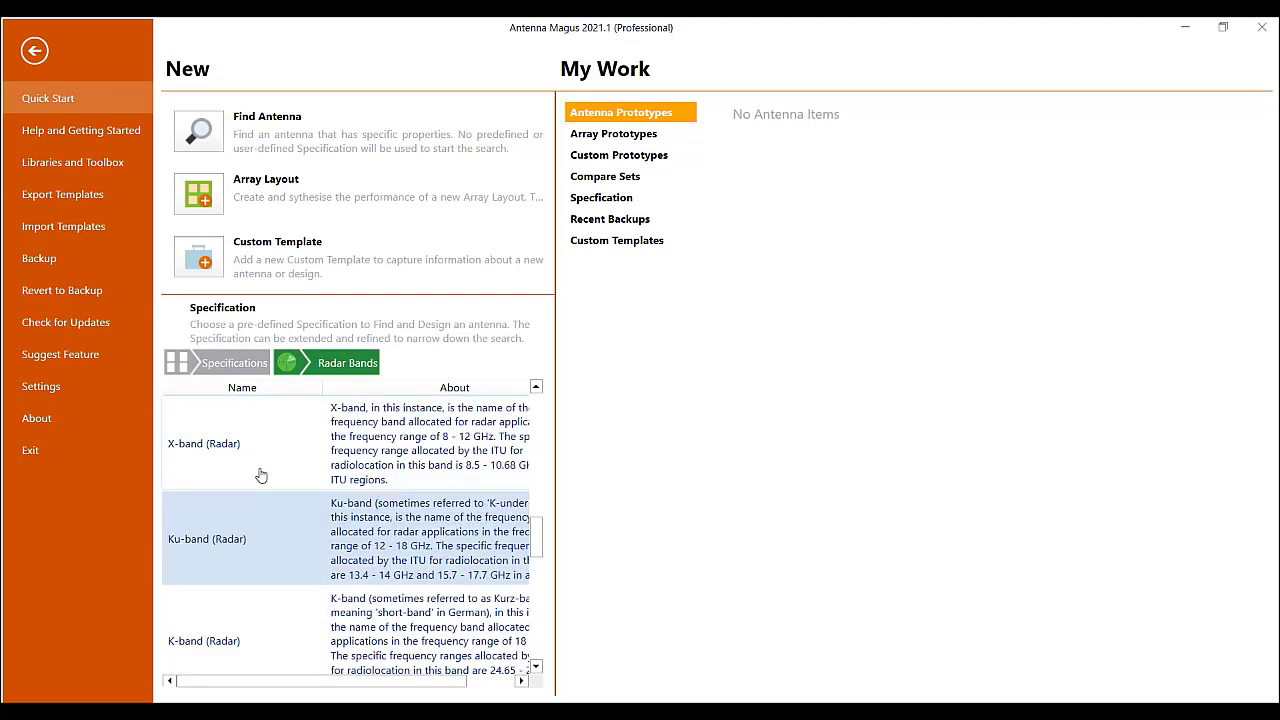
{"action": "scroll", "coordinate": [260, 475], "scroll_direction": "down", "scroll_amount": 3}
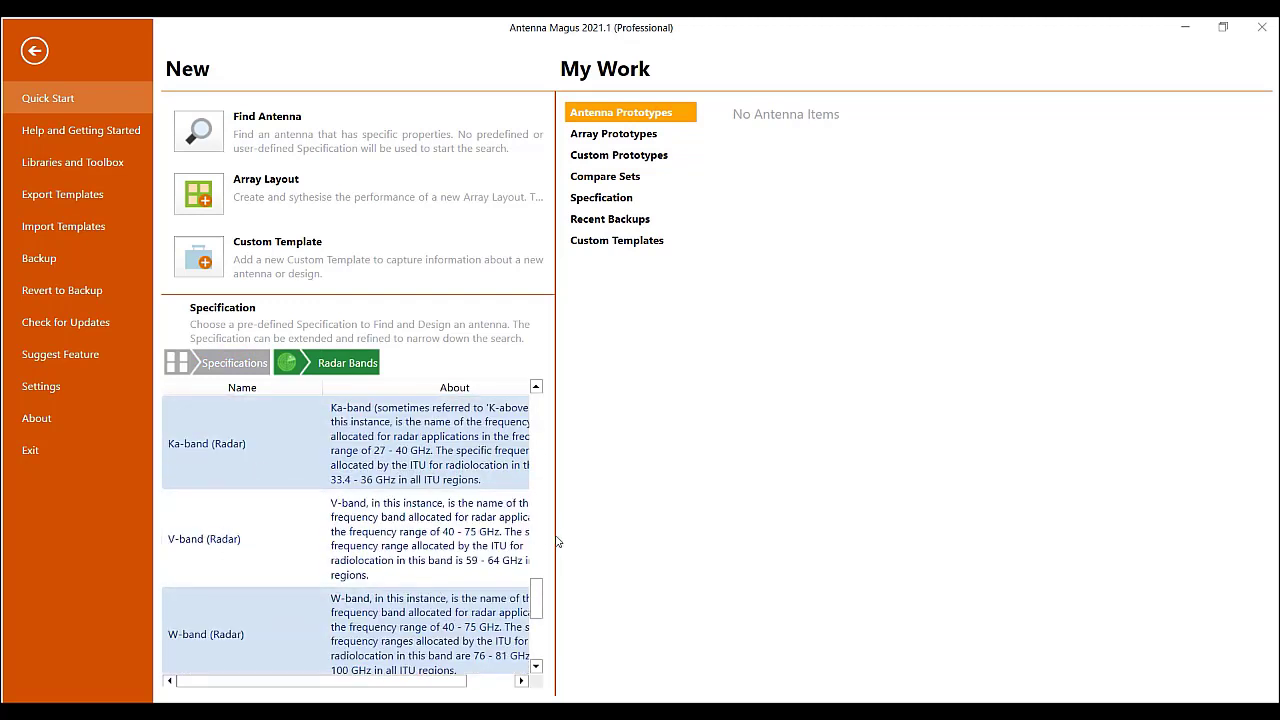
{"action": "scroll", "coordinate": [320, 541], "scroll_direction": "down", "scroll_amount": 1}
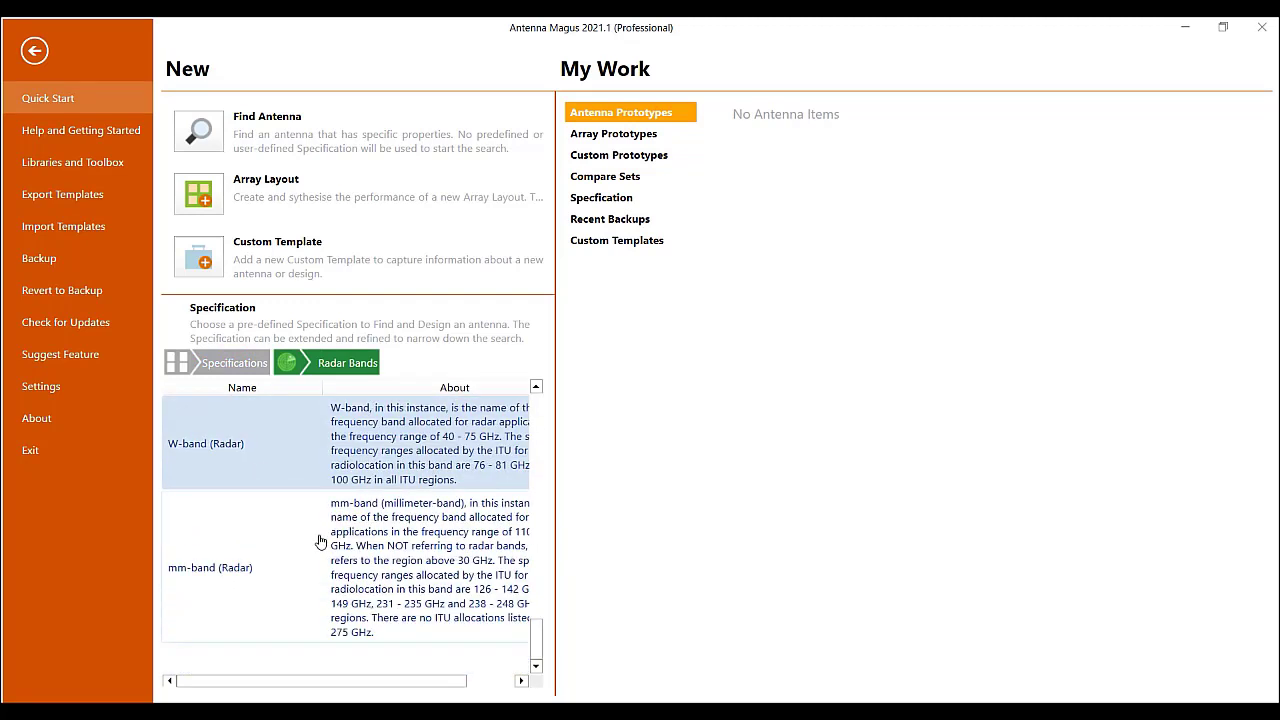
{"action": "scroll", "coordinate": [320, 541], "scroll_direction": "up", "scroll_amount": 6}
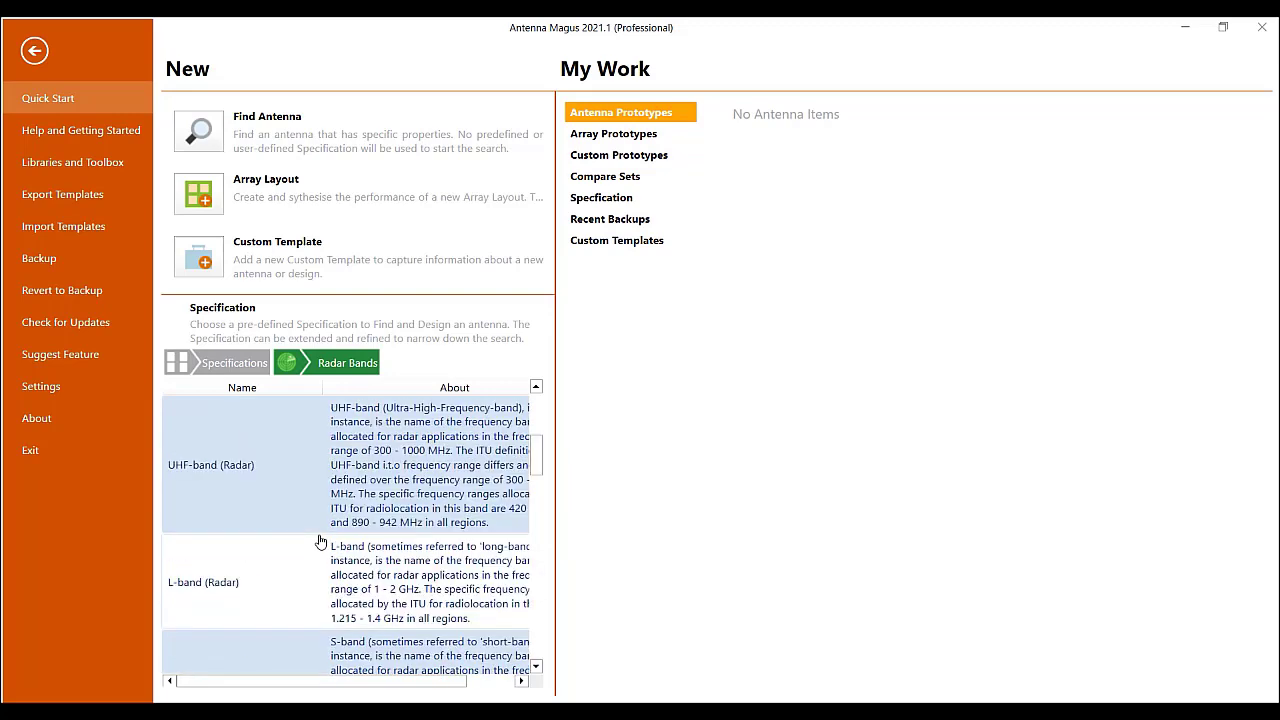
{"action": "scroll", "coordinate": [320, 541], "scroll_direction": "up", "scroll_amount": 2}
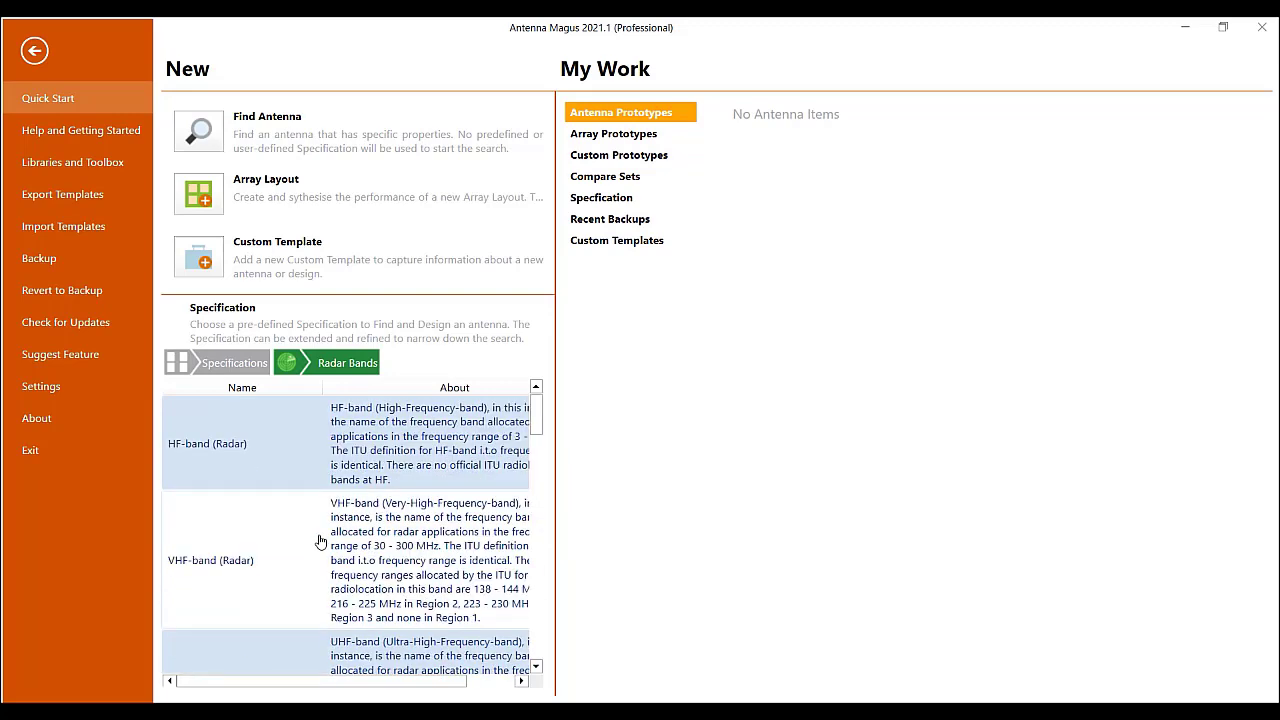
{"action": "left_click_drag", "start_coordinate": [536, 415], "coordinate": [534, 514]}
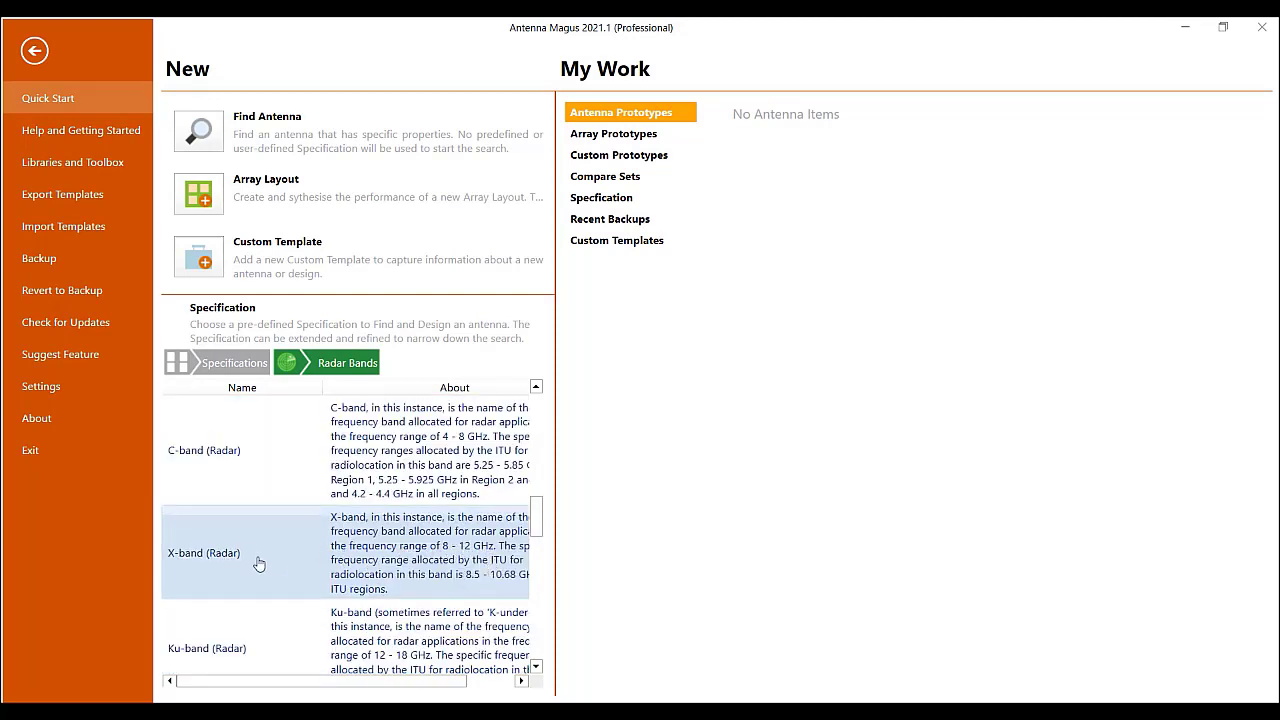
{"action": "double_click", "coordinate": [302, 560]}
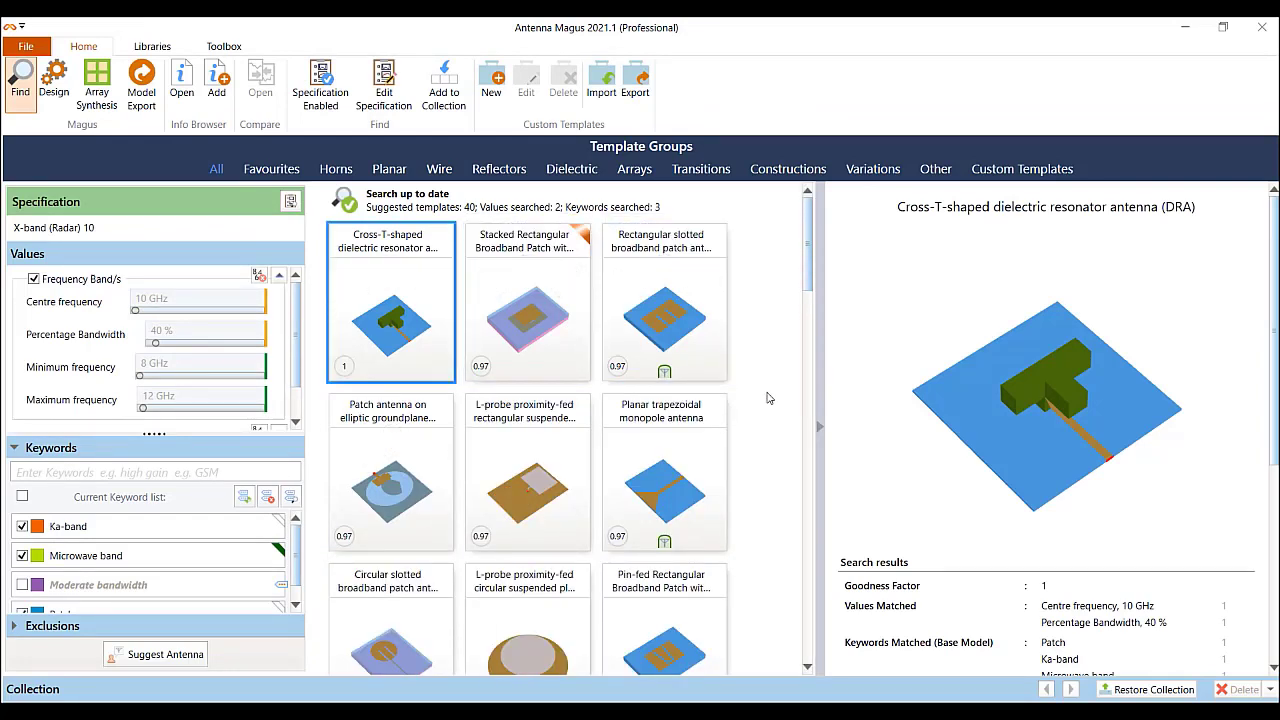
- Take the Stacked Rectangular Broadband Patch with V-slot into design mode and add a new design to the prototype
{"action": "left_click", "coordinate": [527, 325]}
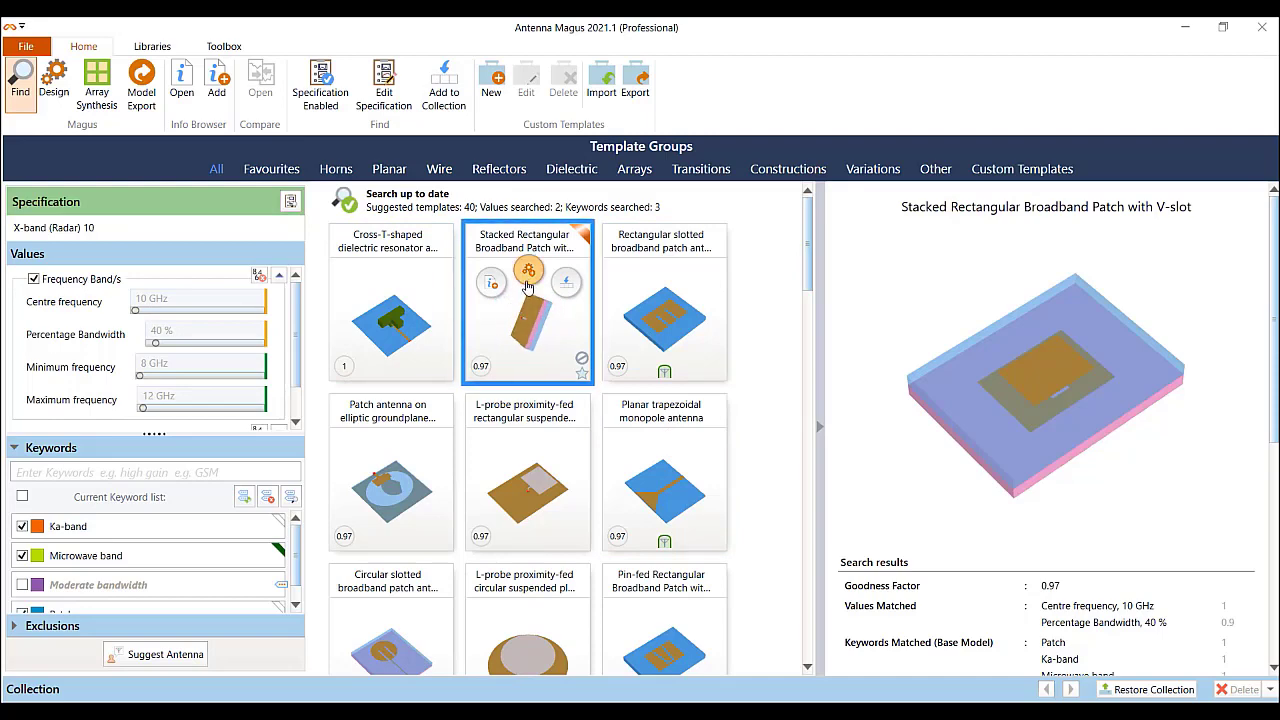
{"action": "left_click", "coordinate": [528, 276]}
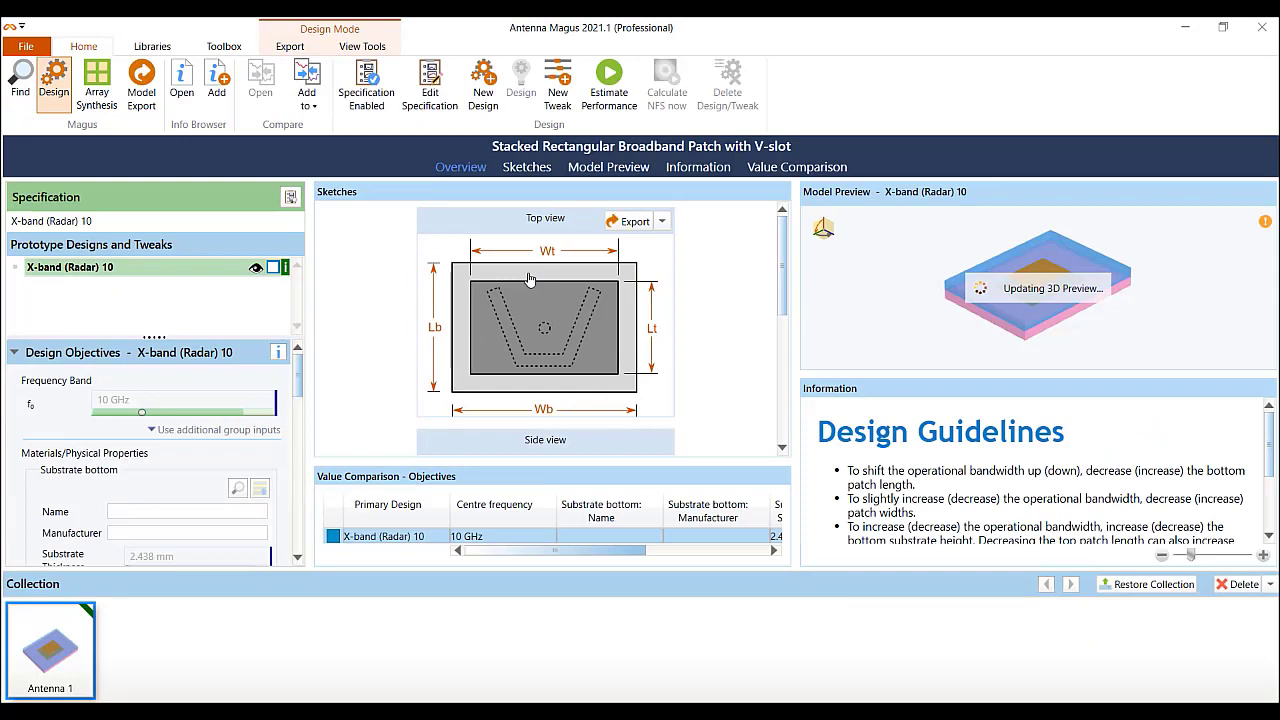
{"action": "left_click", "coordinate": [484, 88]}
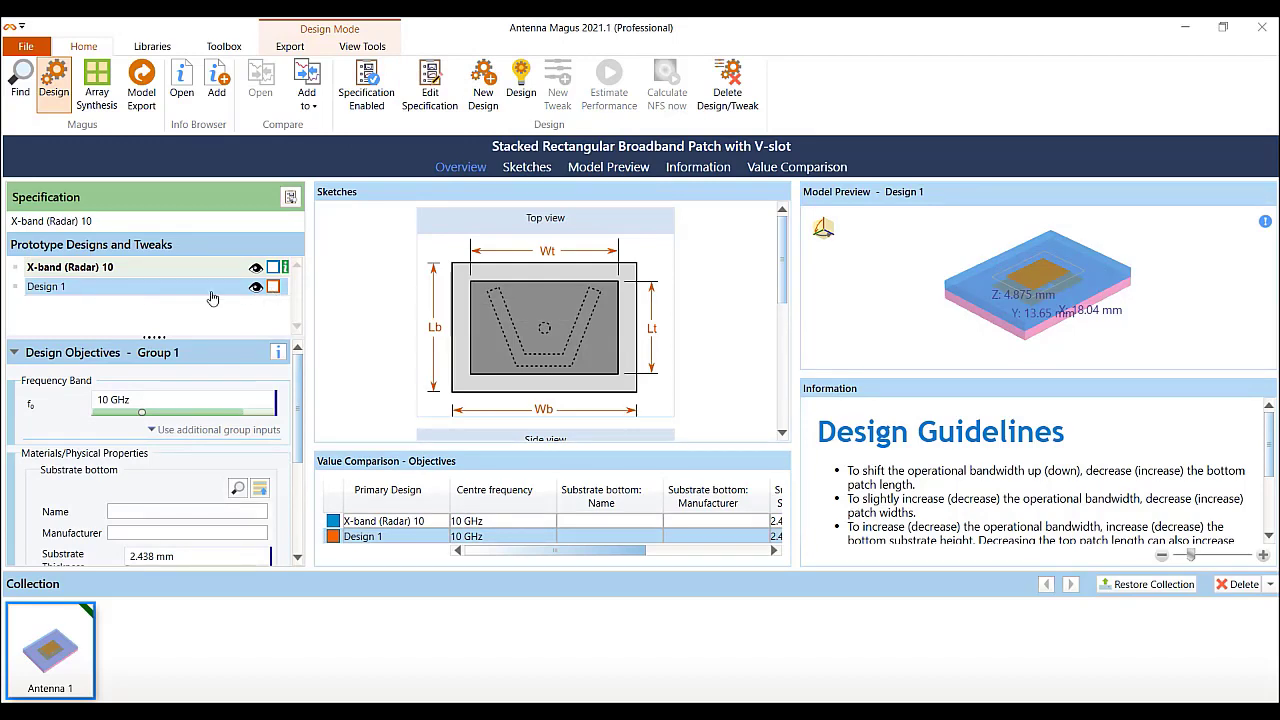
- Assign the 1.575 mm Rogers RT/duroid 5880 as bottom substrate, calculate the new design and show its sketches
{"action": "scroll", "coordinate": [292, 432], "scroll_direction": "down", "scroll_amount": 2}
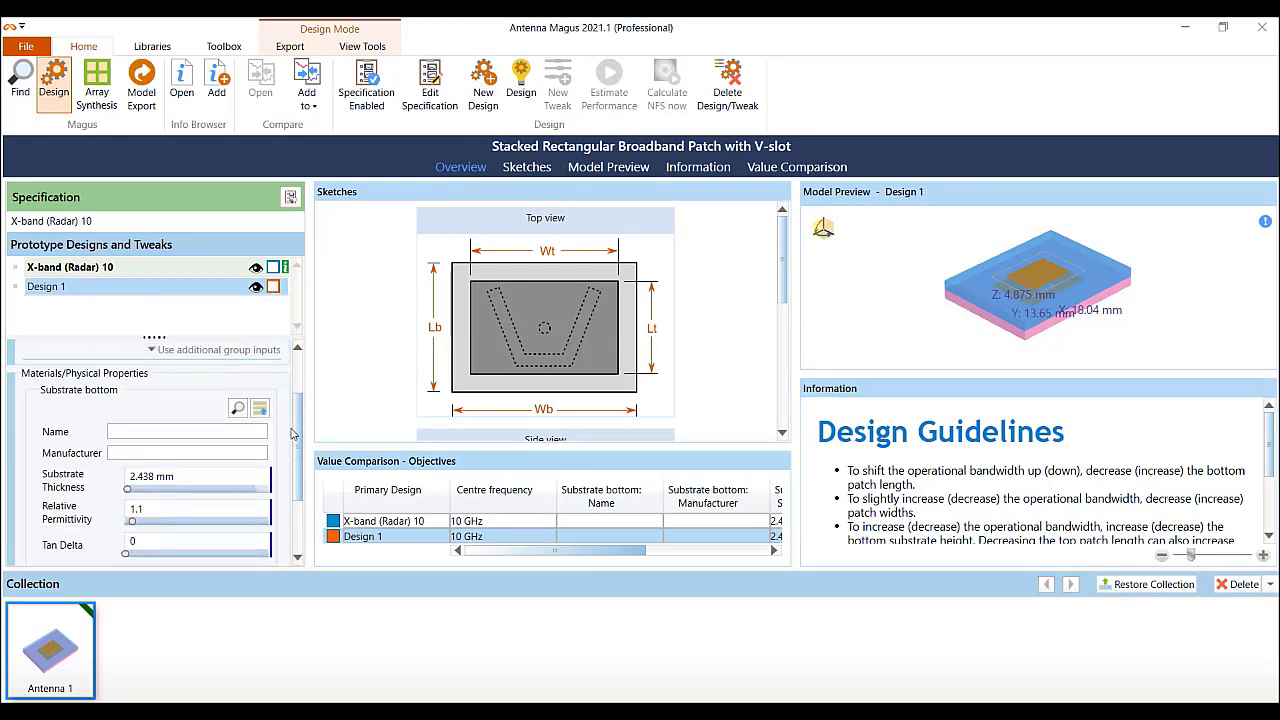
{"action": "scroll", "coordinate": [292, 432], "scroll_direction": "down", "scroll_amount": 1}
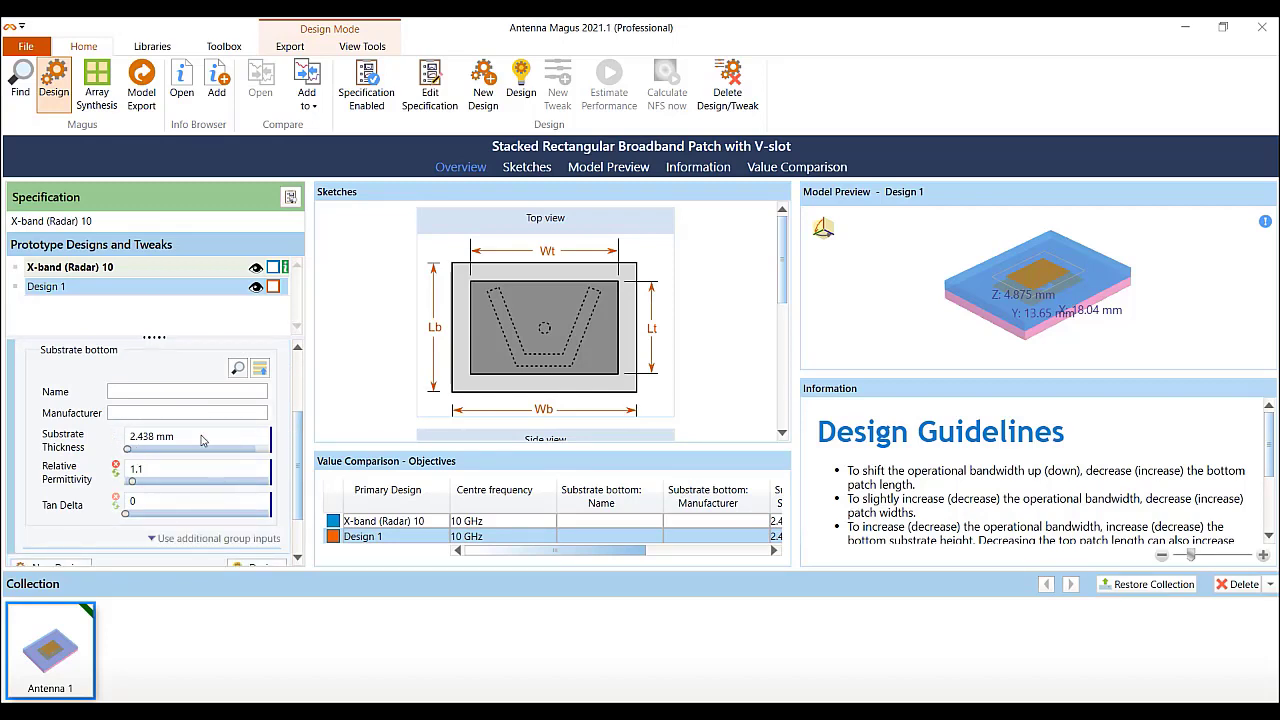
{"action": "left_click", "coordinate": [237, 368]}
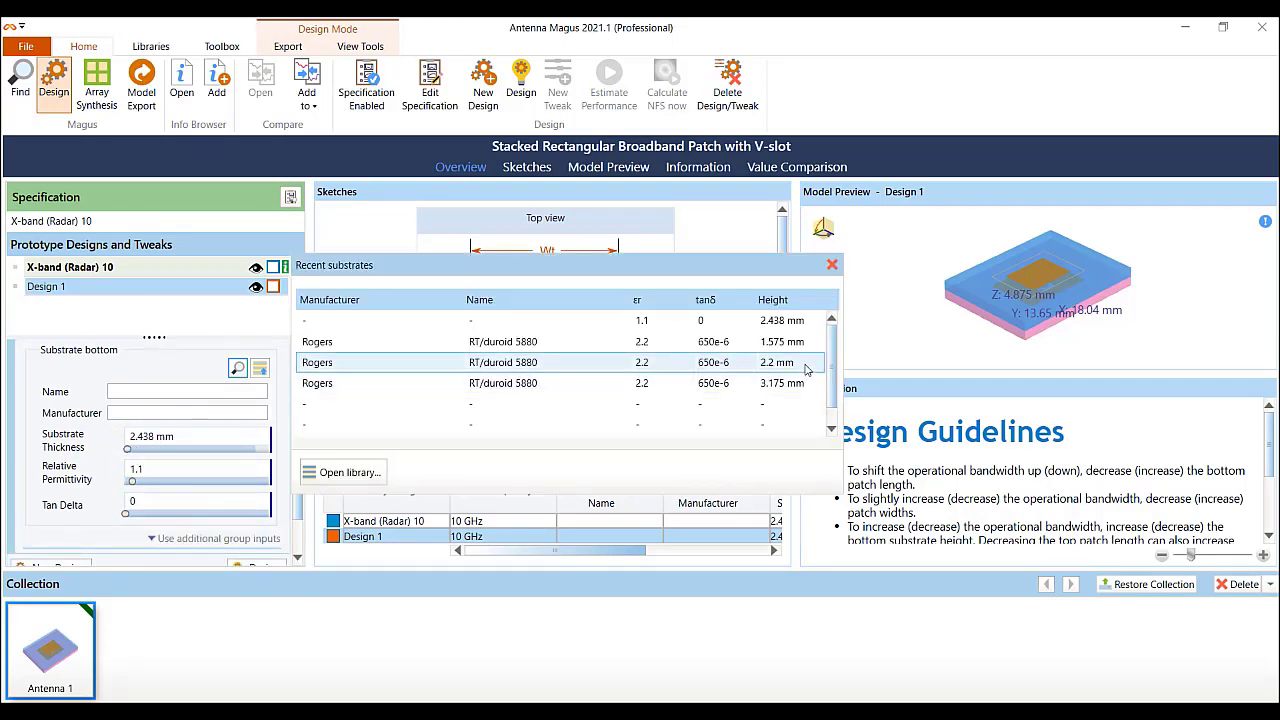
{"action": "left_click", "coordinate": [806, 369]}
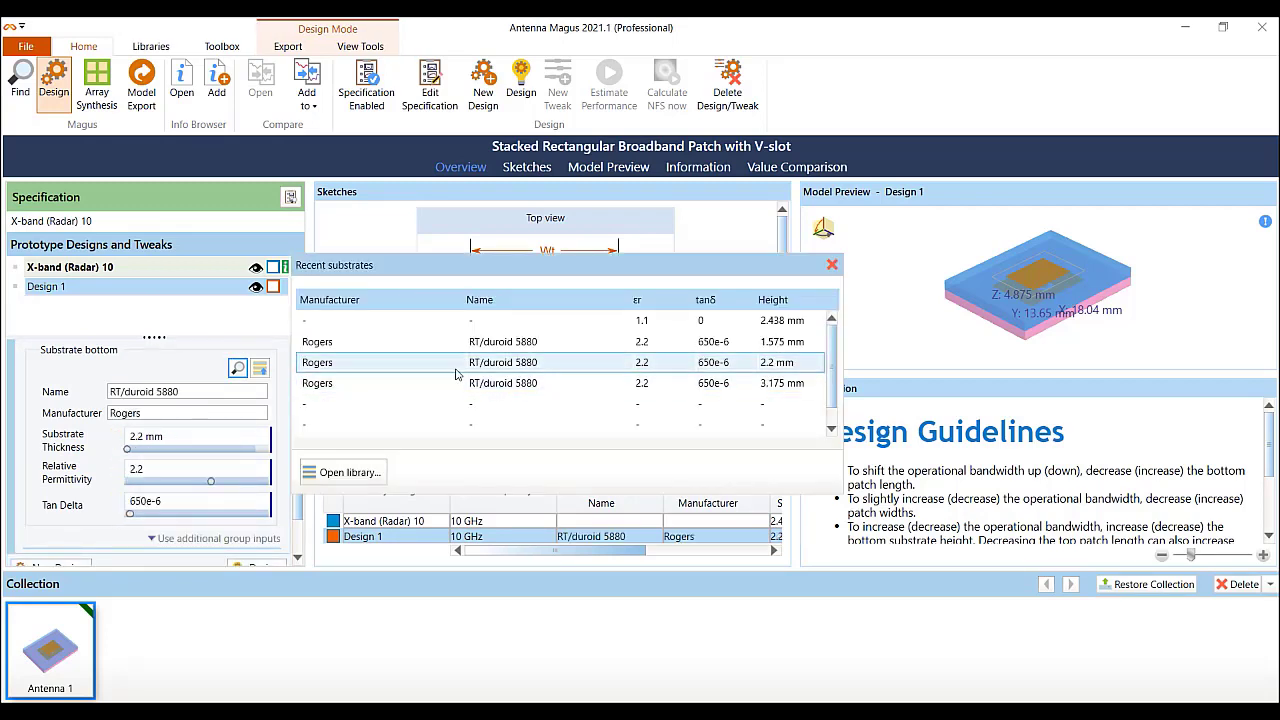
{"action": "left_click", "coordinate": [572, 342]}
{"action": "left_click", "coordinate": [526, 167]}
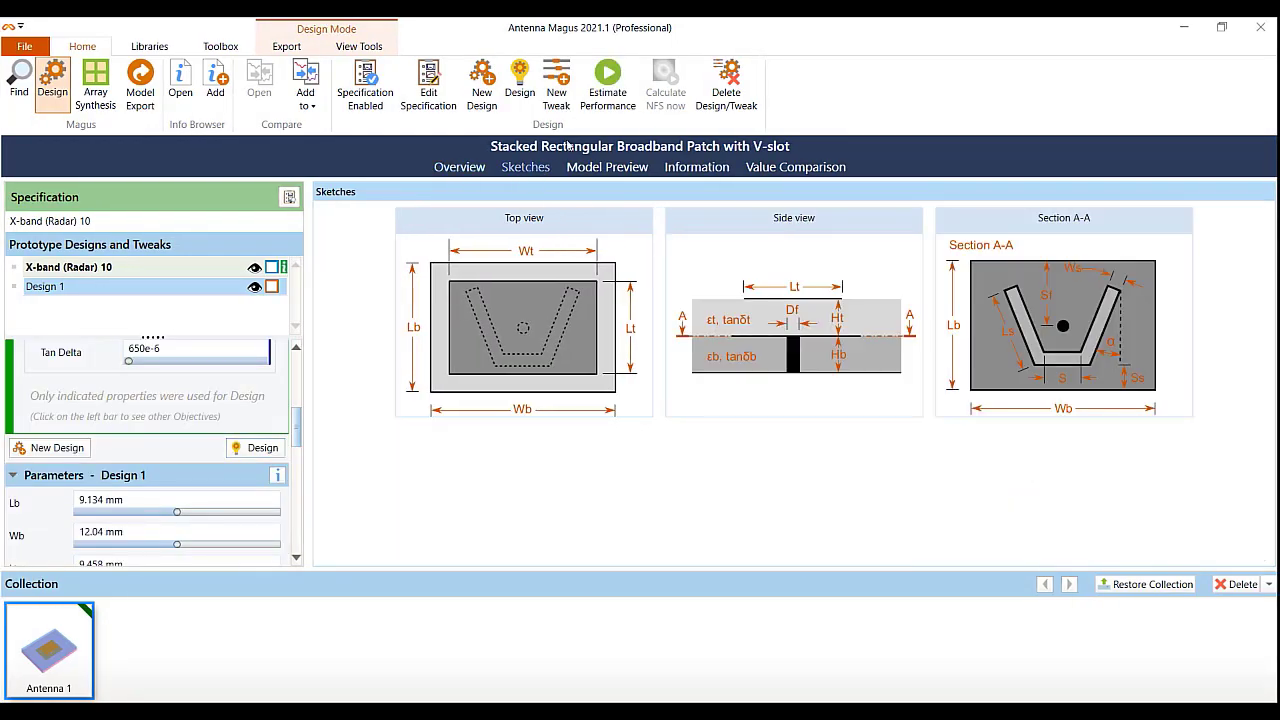
- Estimate the performance of Design 1 and inspect its reflection coefficient and 3D far field
{"action": "left_click", "coordinate": [606, 80]}
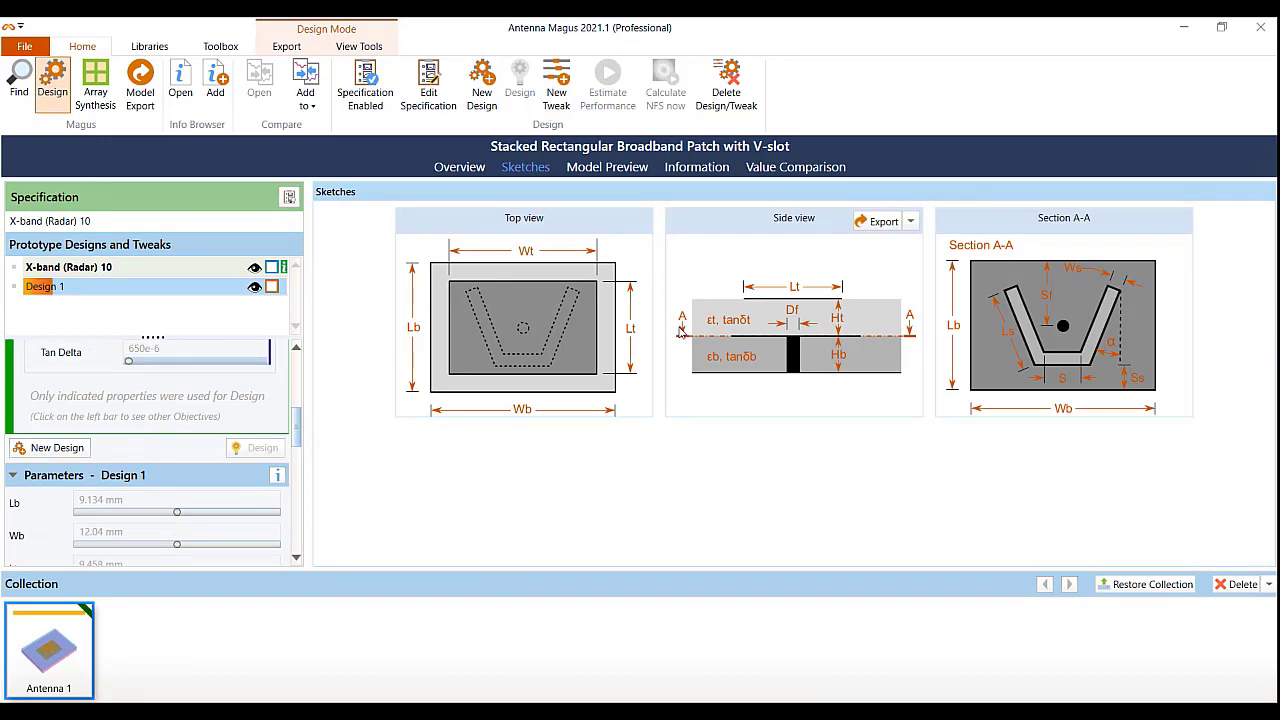
{"action": "scroll", "coordinate": [790, 418], "scroll_direction": "down", "scroll_amount": 1}
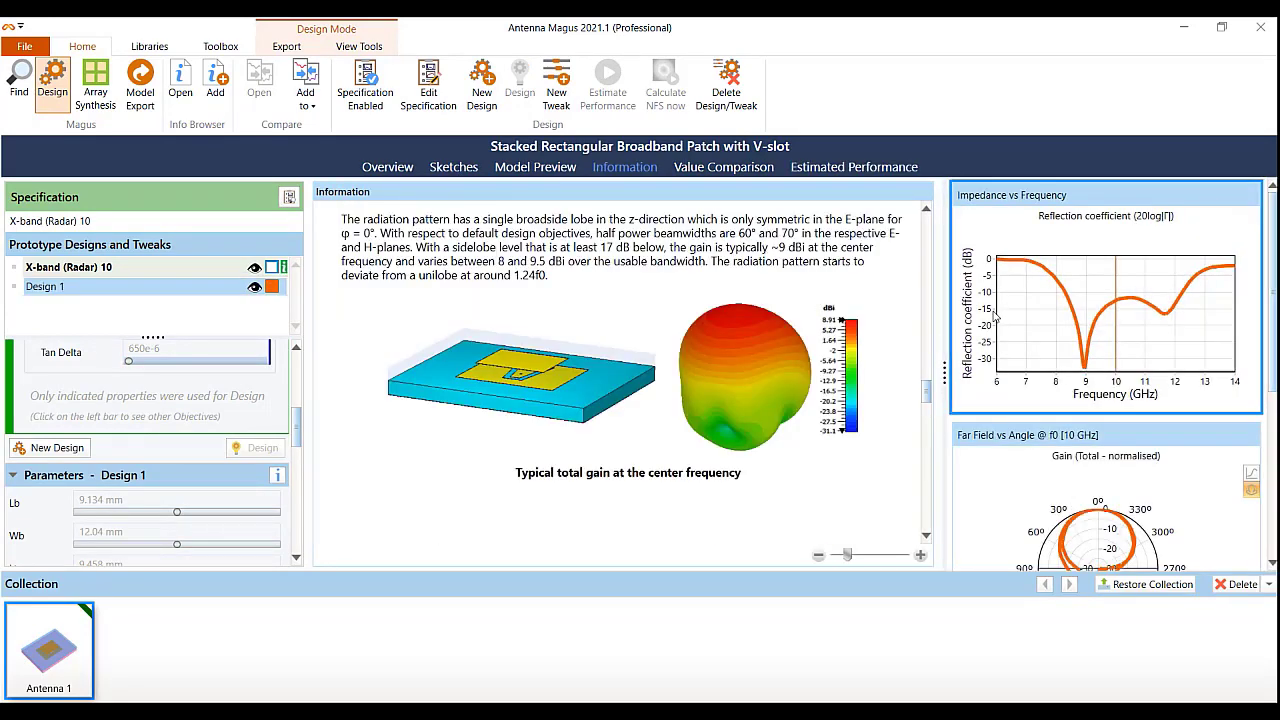
{"action": "left_click", "coordinate": [995, 315]}
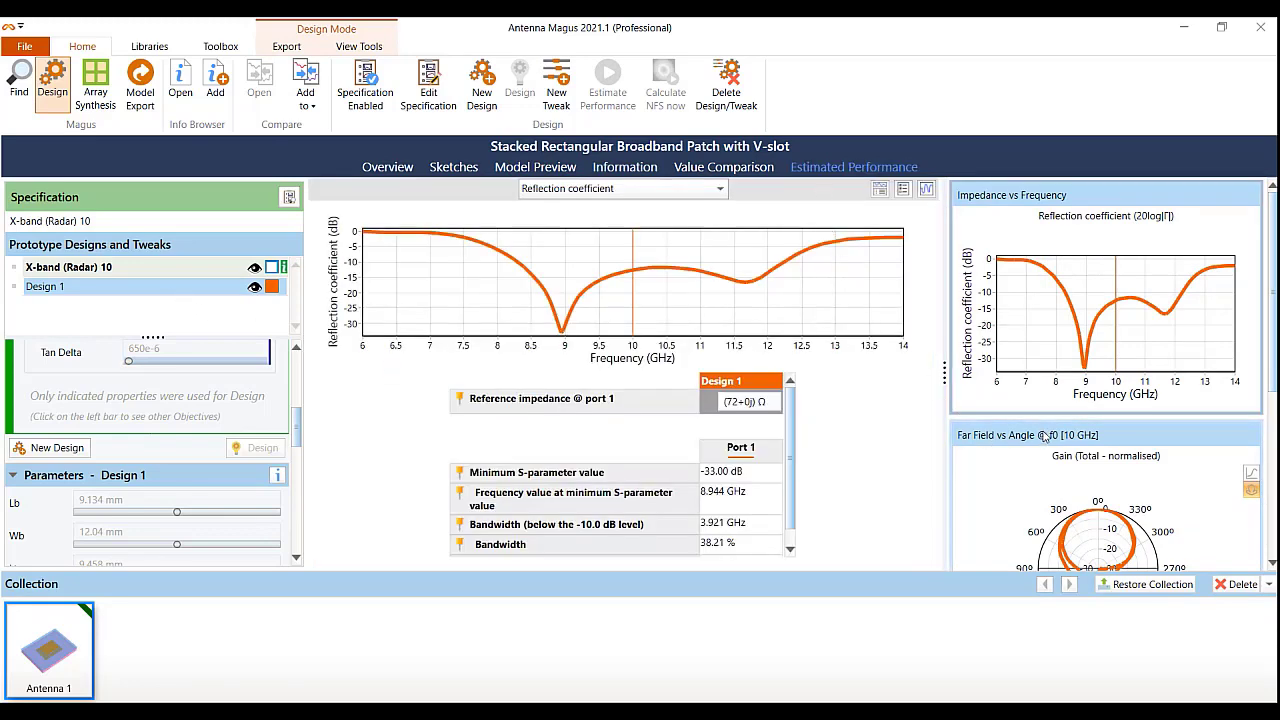
{"action": "scroll", "coordinate": [1047, 462], "scroll_direction": "down", "scroll_amount": 5}
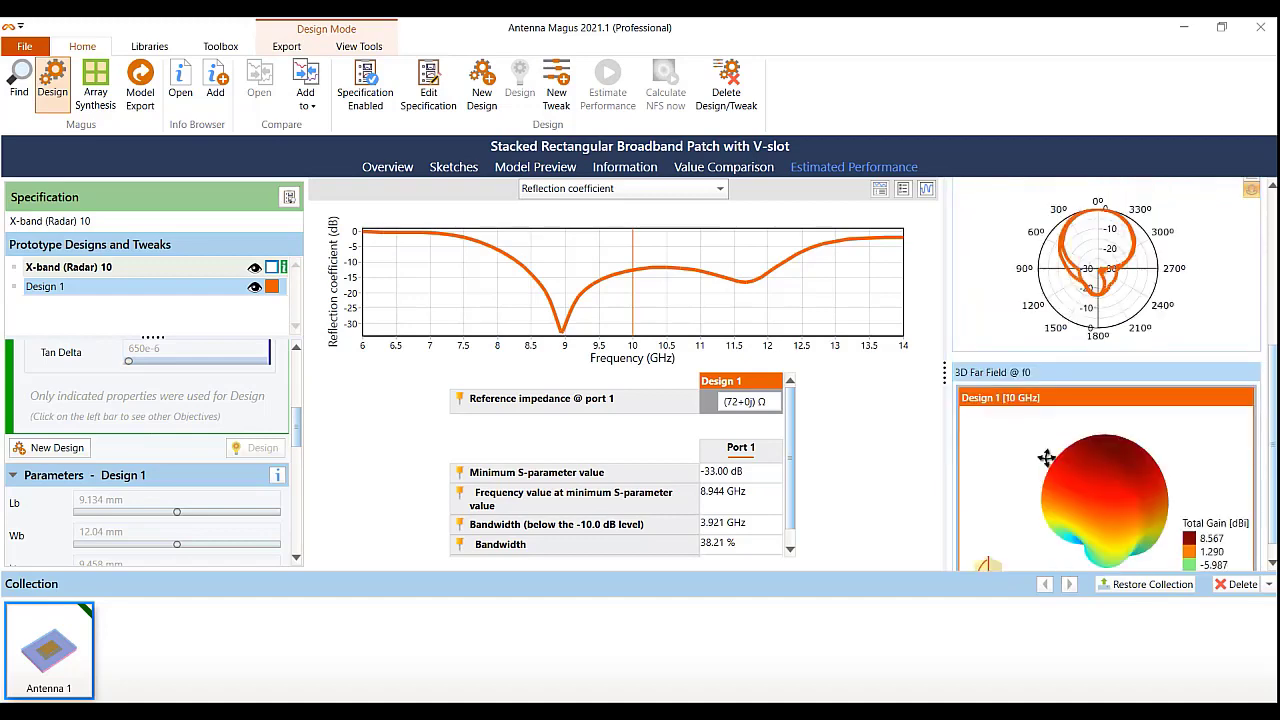
{"action": "left_click_drag", "start_coordinate": [1094, 478], "coordinate": [1123, 480]}
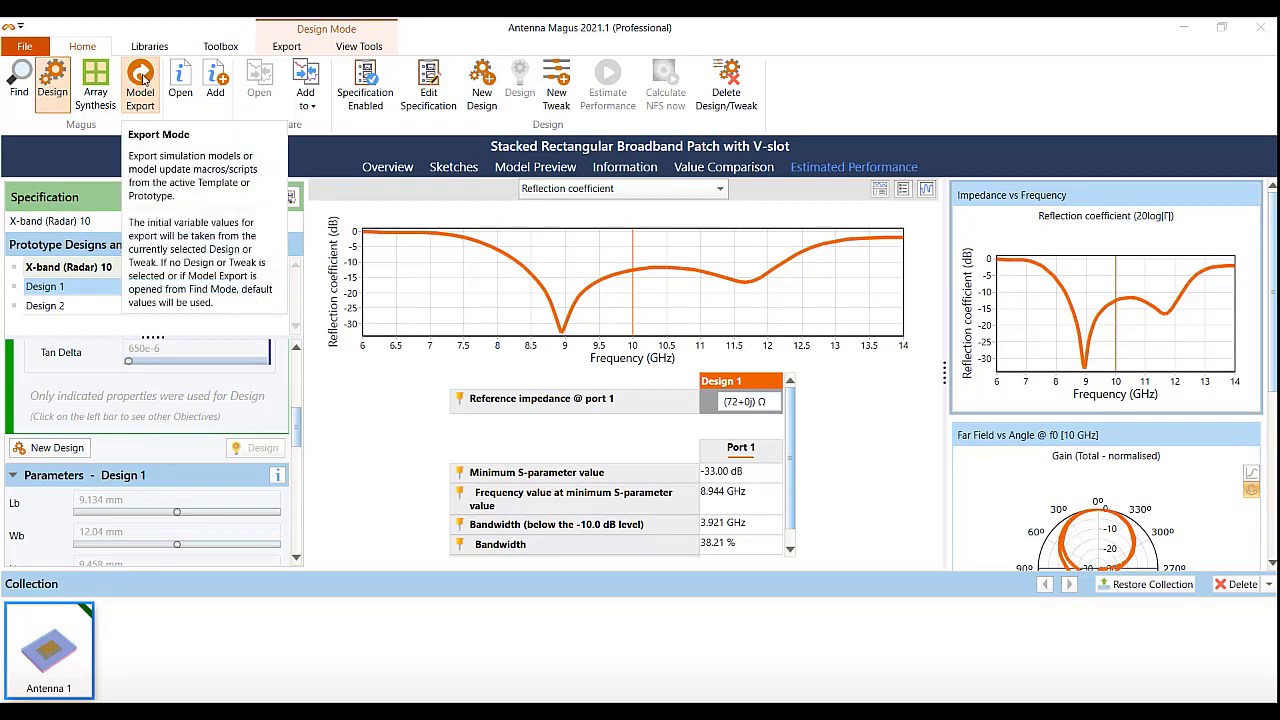
- Export the Design 1 model as a CST Studio Suite file named Xband_patch in the Antenna folder
{"action": "left_click", "coordinate": [141, 84]}
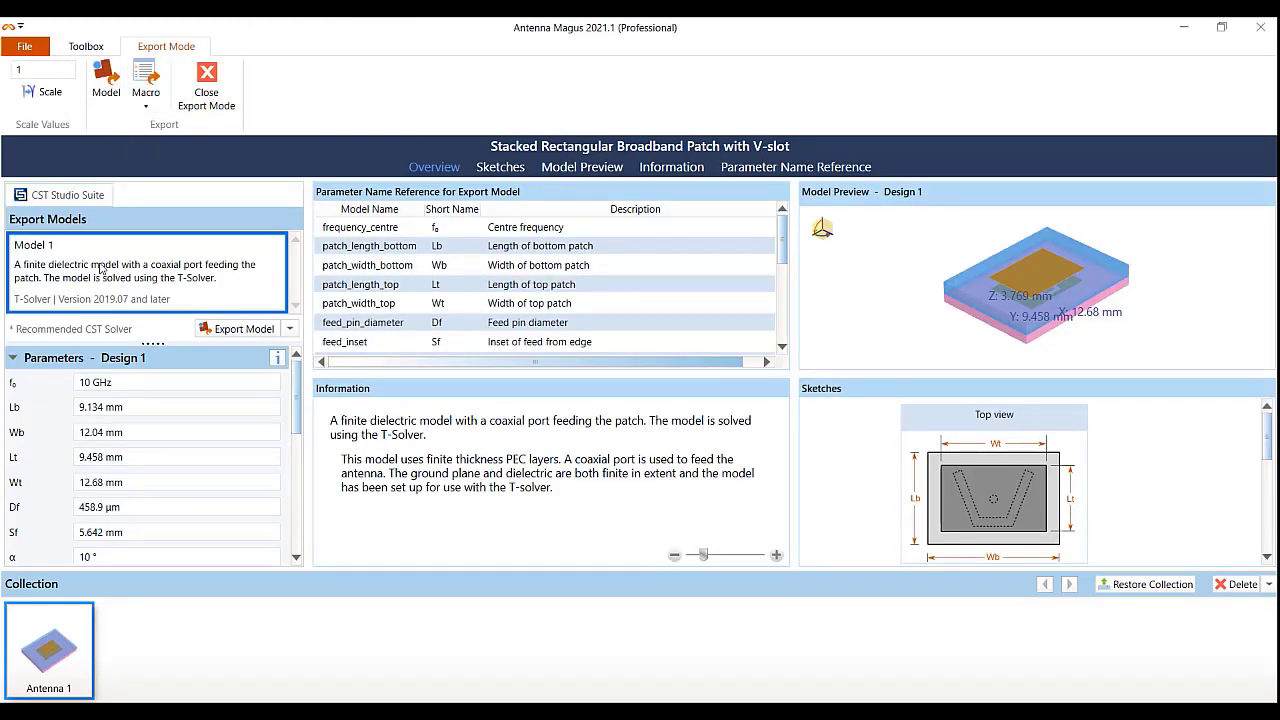
{"action": "left_click", "coordinate": [240, 329]}
{"action": "type", "text": "Xband_patch"}
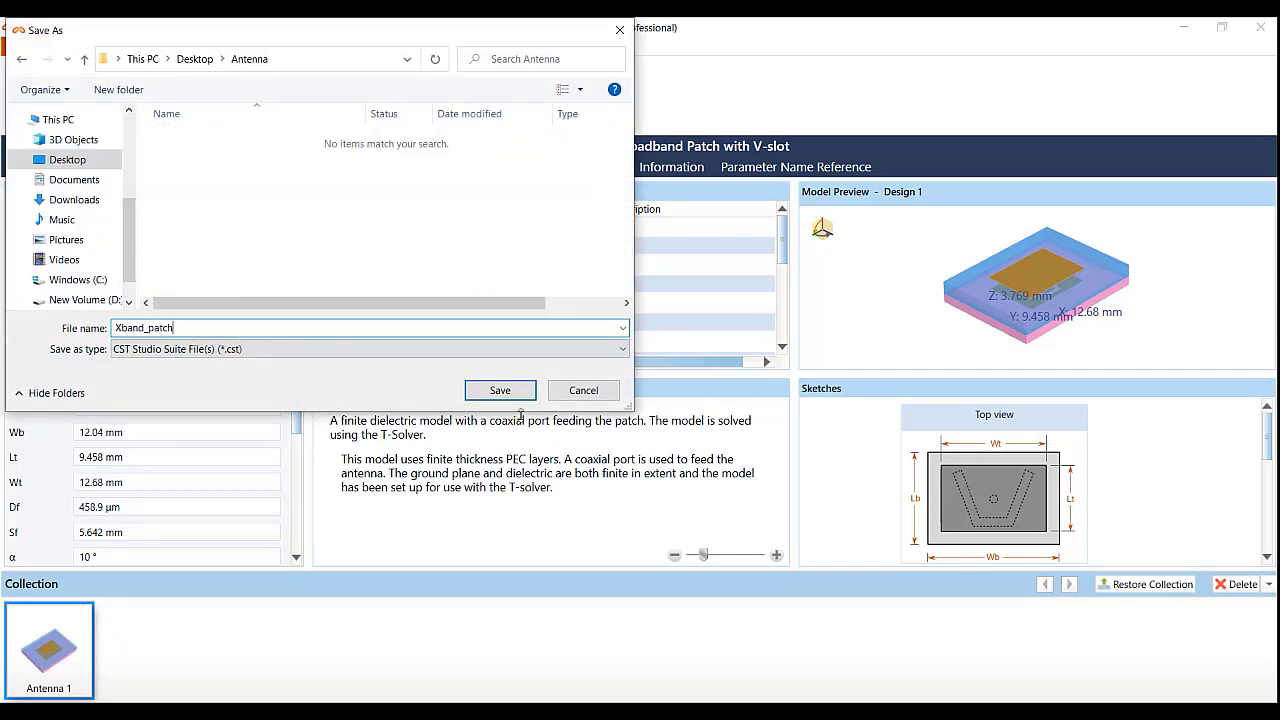
{"action": "left_click", "coordinate": [500, 390]}
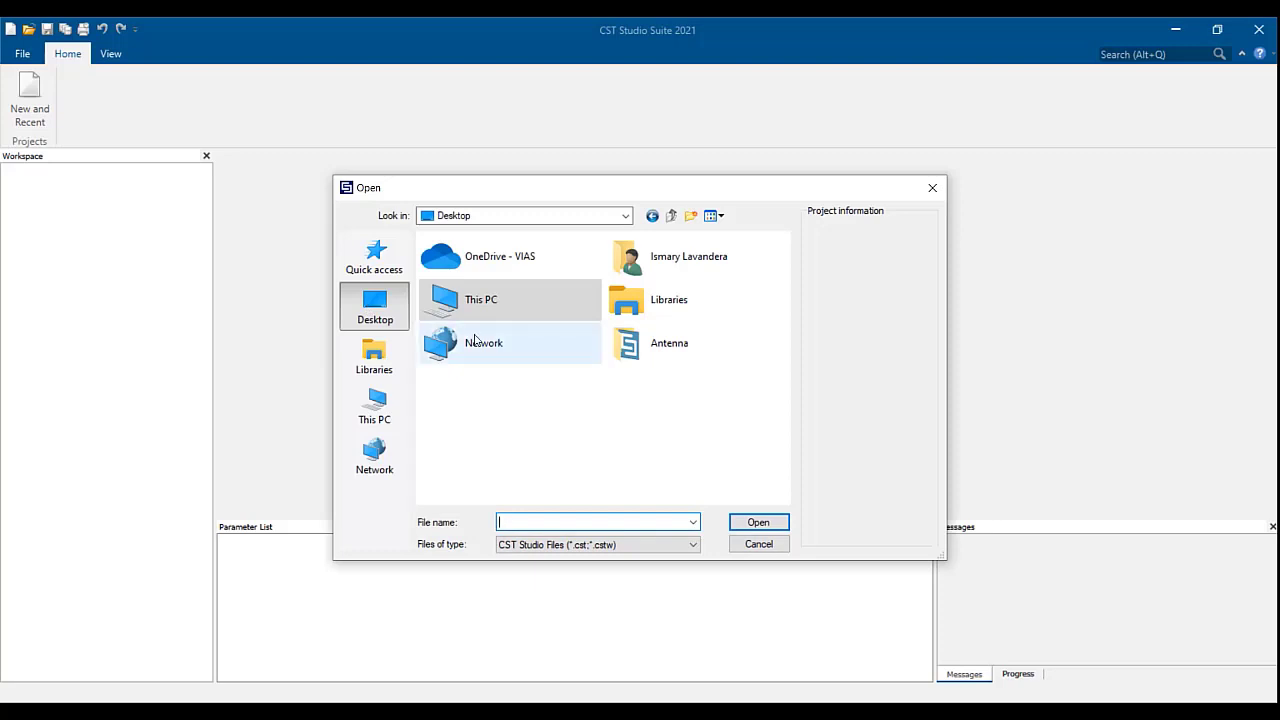
- In CST Studio Suite, open the Xband_patch project from the Antenna folder on the desktop
{"action": "double_click", "coordinate": [640, 345]}
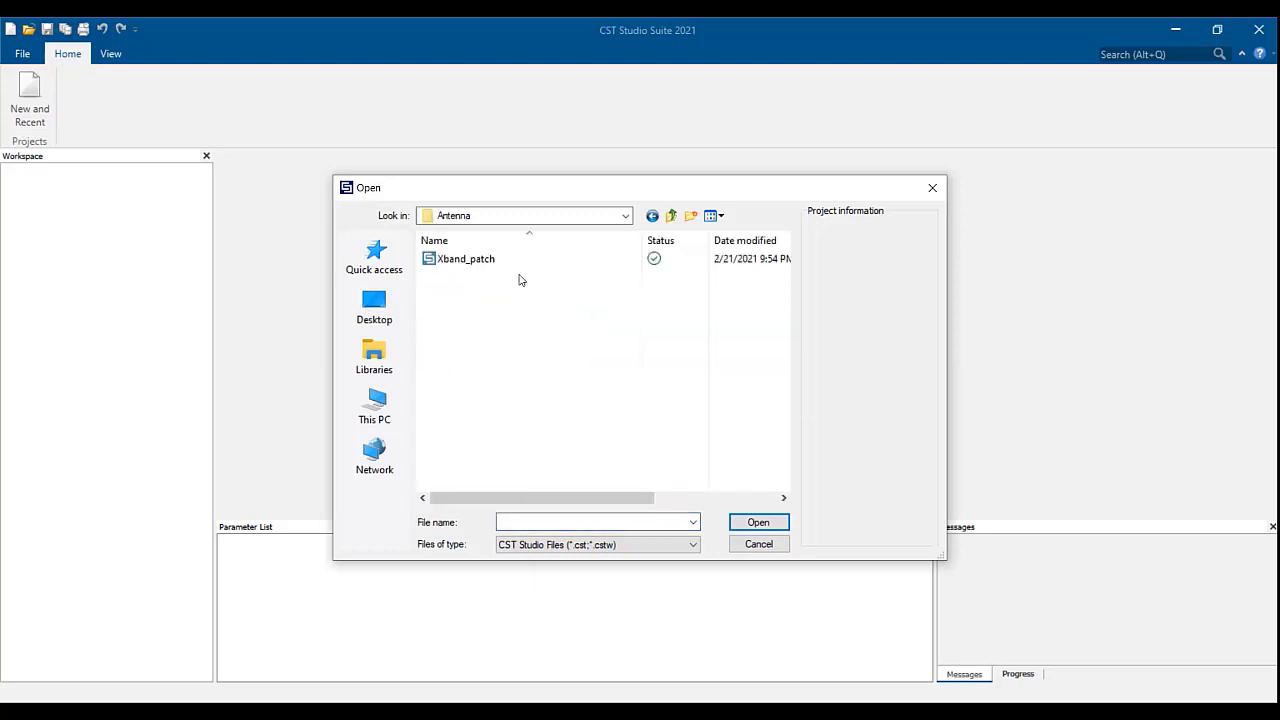
{"action": "left_click", "coordinate": [498, 262]}
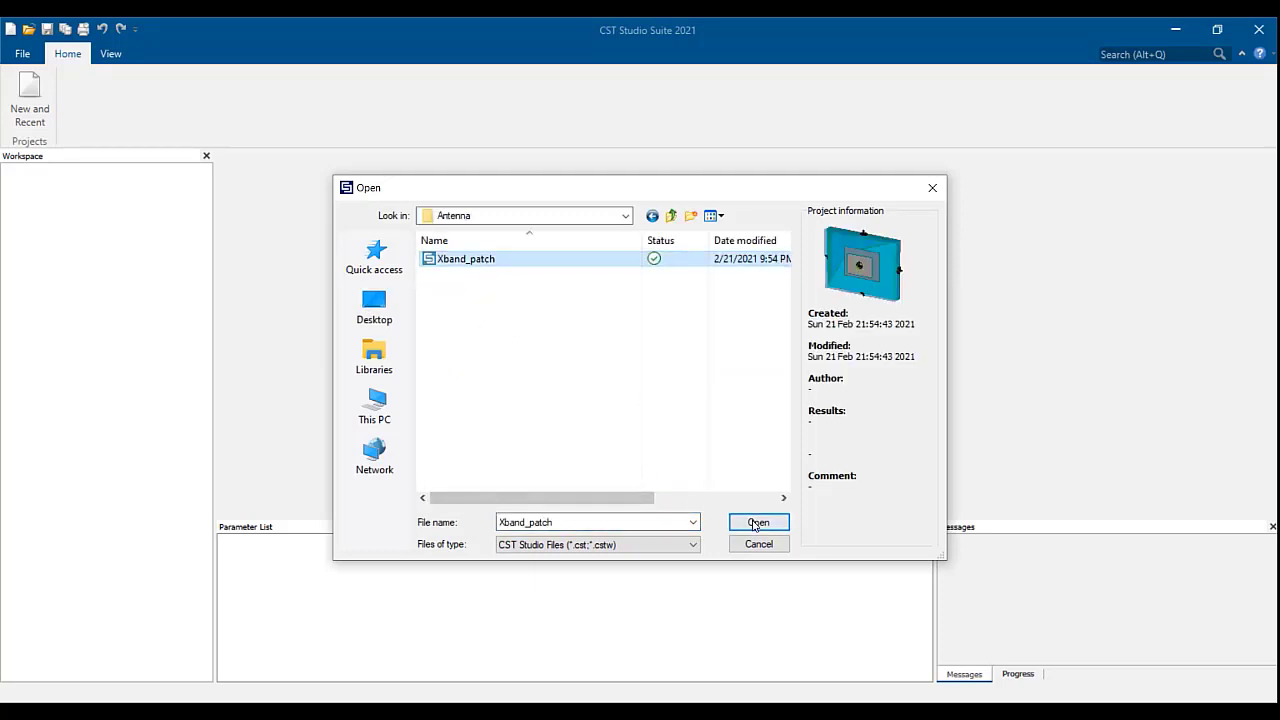
{"action": "left_click", "coordinate": [757, 523]}
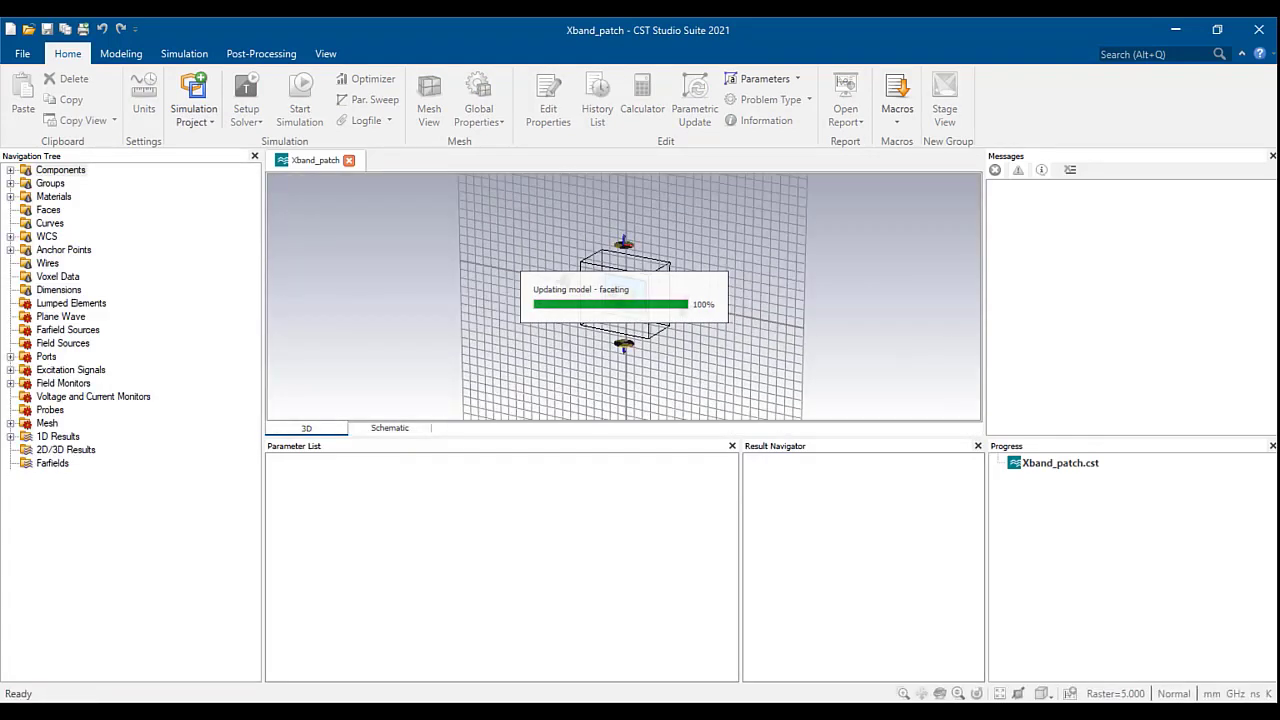
- Review the imported model's parameter list and its simulation frequency range settings
{"action": "scroll", "coordinate": [398, 557], "scroll_direction": "down", "scroll_amount": 8}
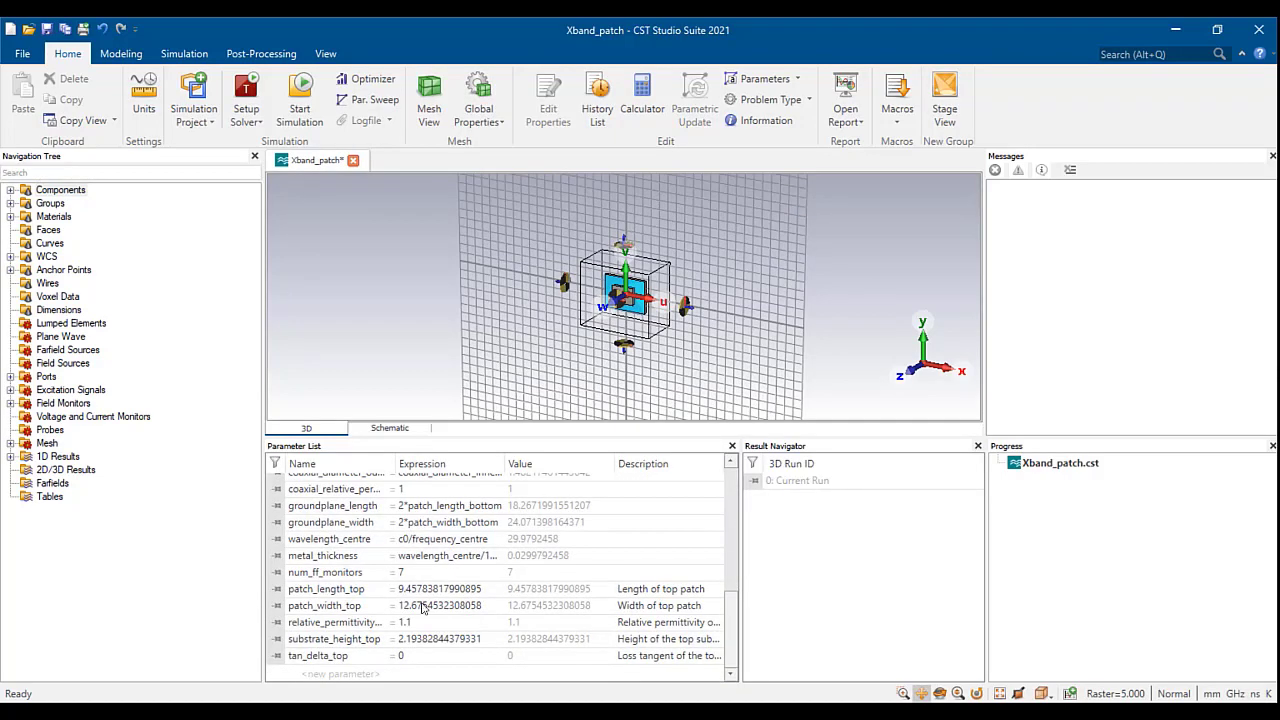
{"action": "scroll", "coordinate": [423, 609], "scroll_direction": "up", "scroll_amount": 8}
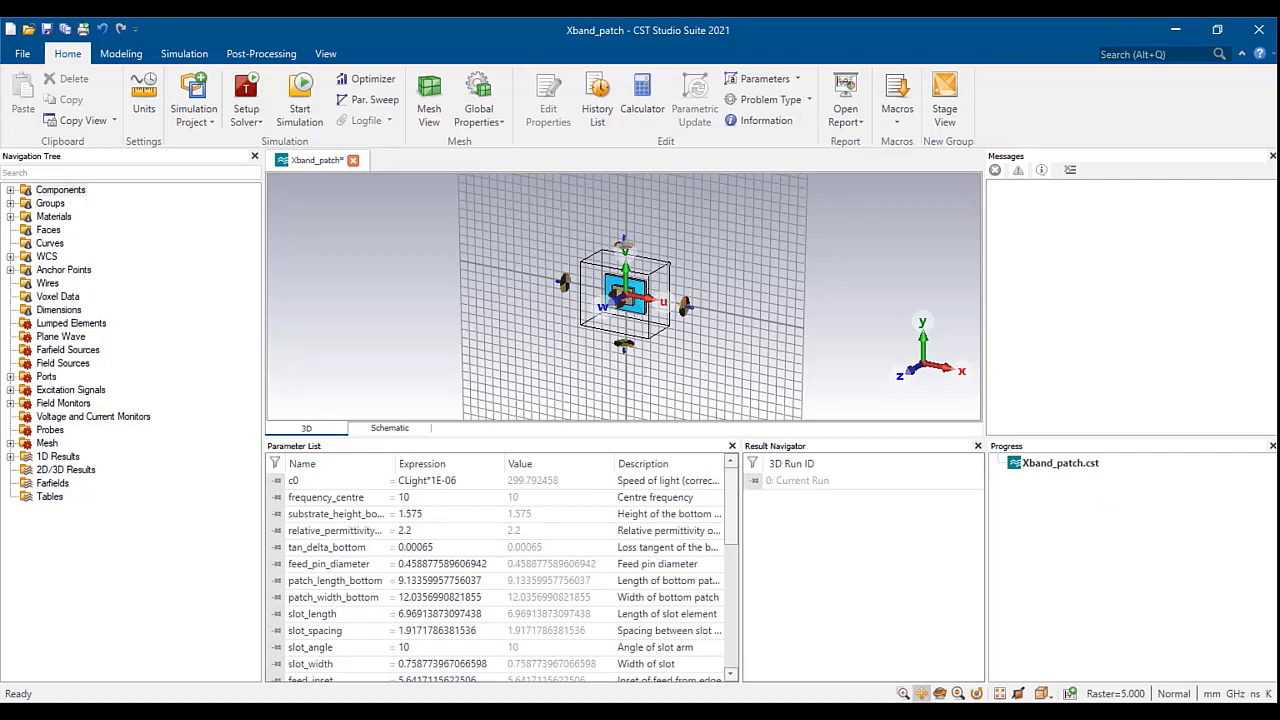
{"action": "left_click", "coordinate": [184, 53]}
{"action": "left_click", "coordinate": [45, 79]}
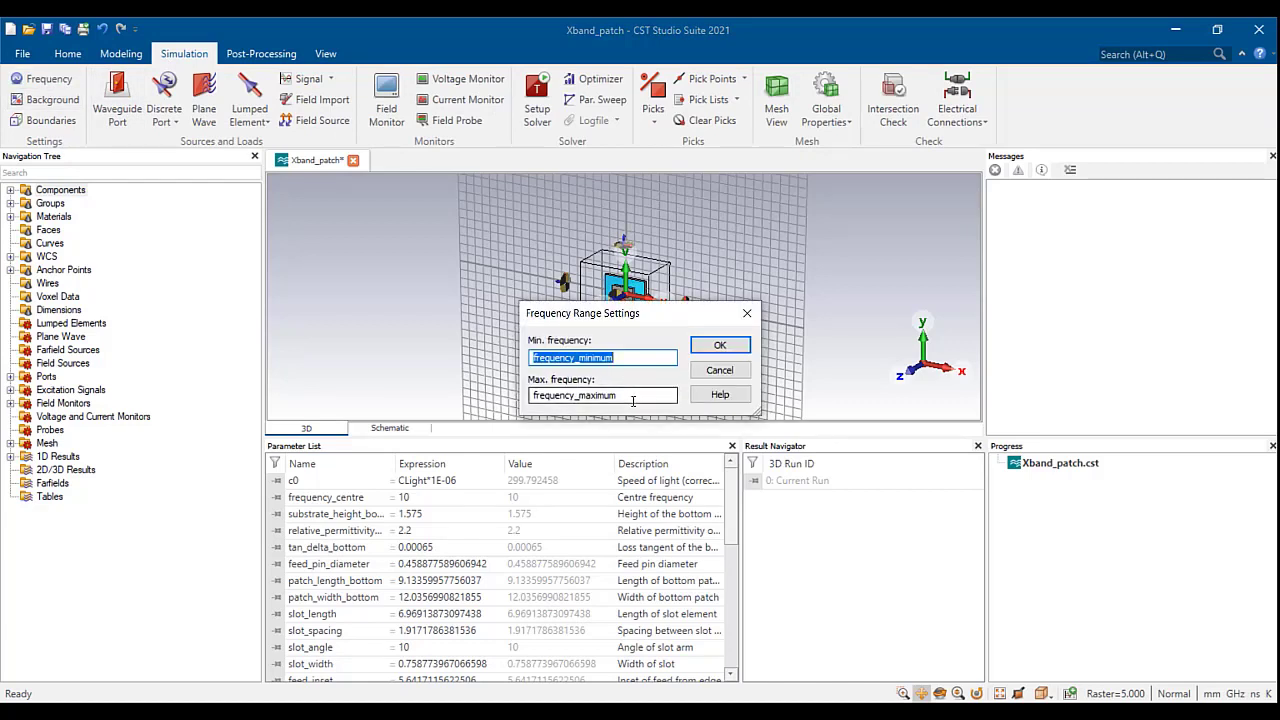
{"action": "left_click", "coordinate": [720, 345]}
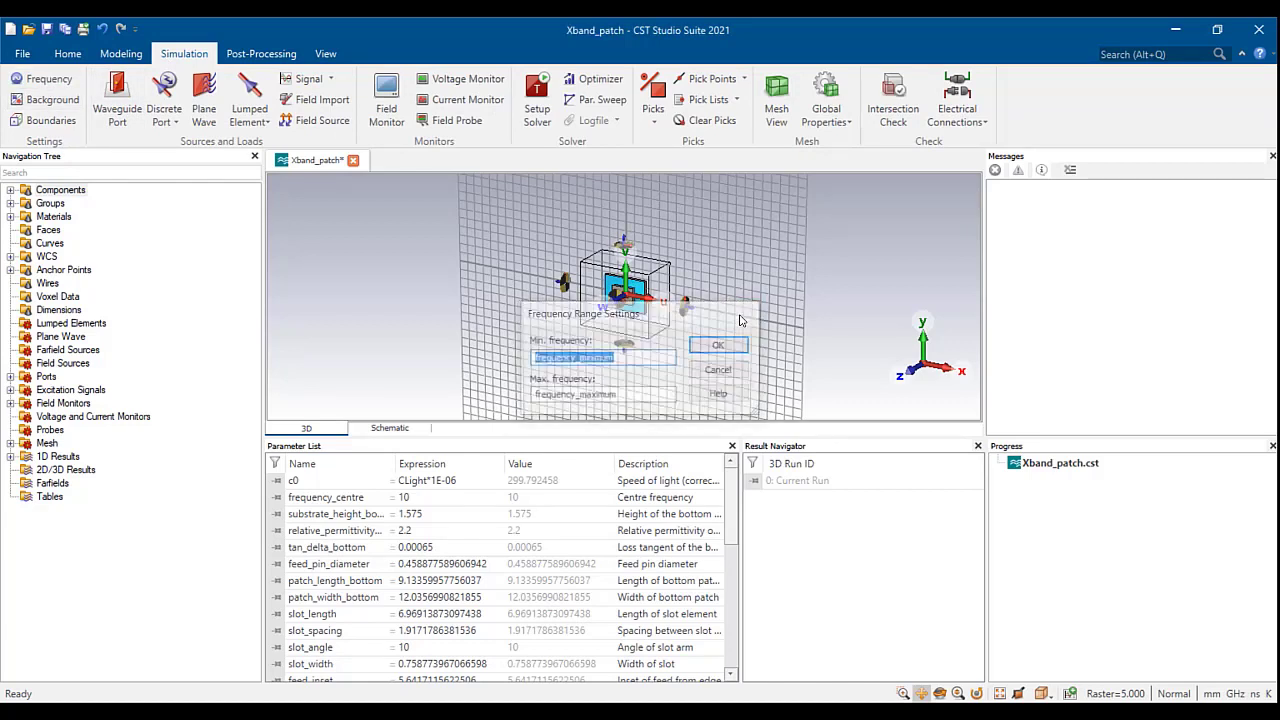
- Review the boundary conditions, the open boundary settings and the global hexahedral mesh properties of the patch model
{"action": "left_click", "coordinate": [40, 121]}
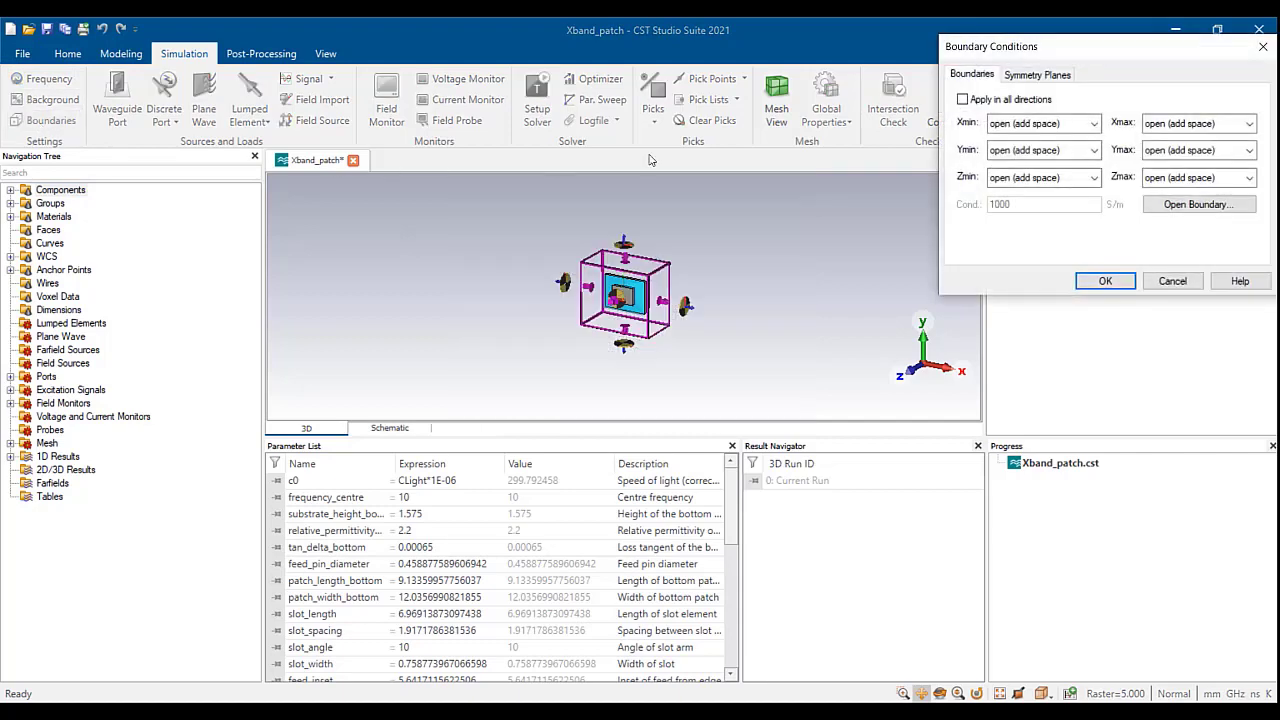
{"action": "left_click", "coordinate": [1163, 205]}
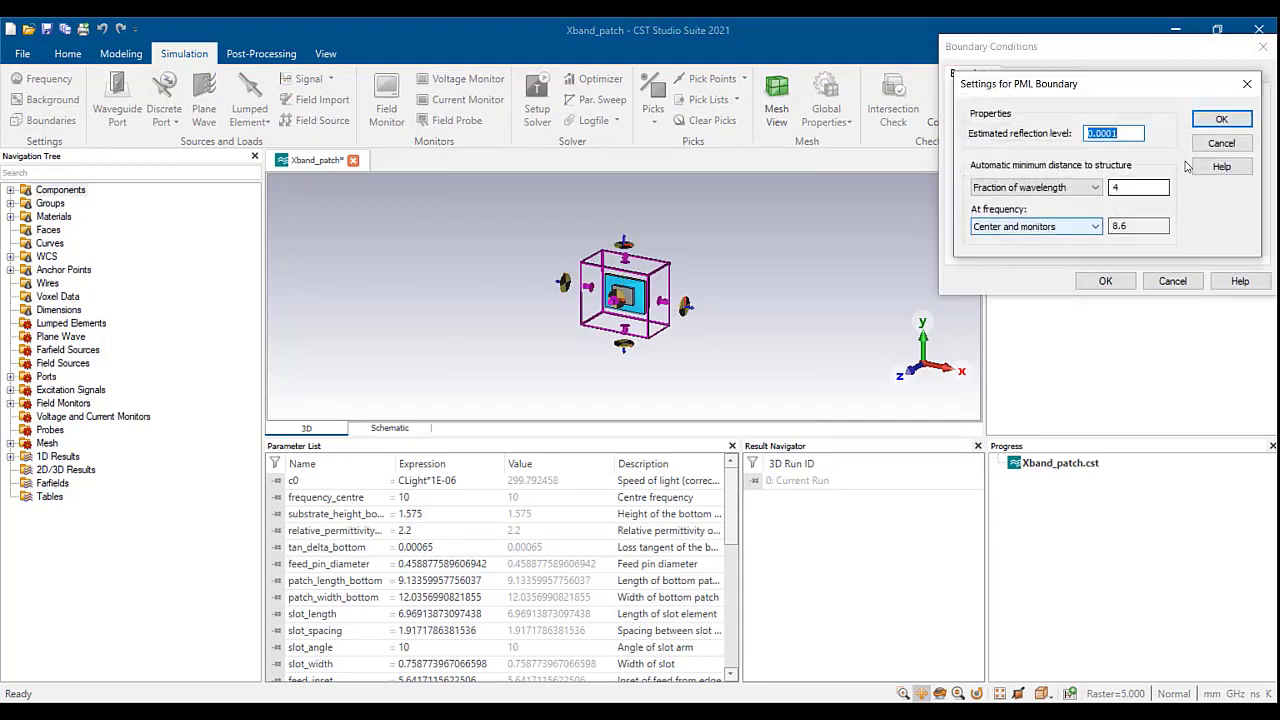
{"action": "left_click", "coordinate": [1245, 85]}
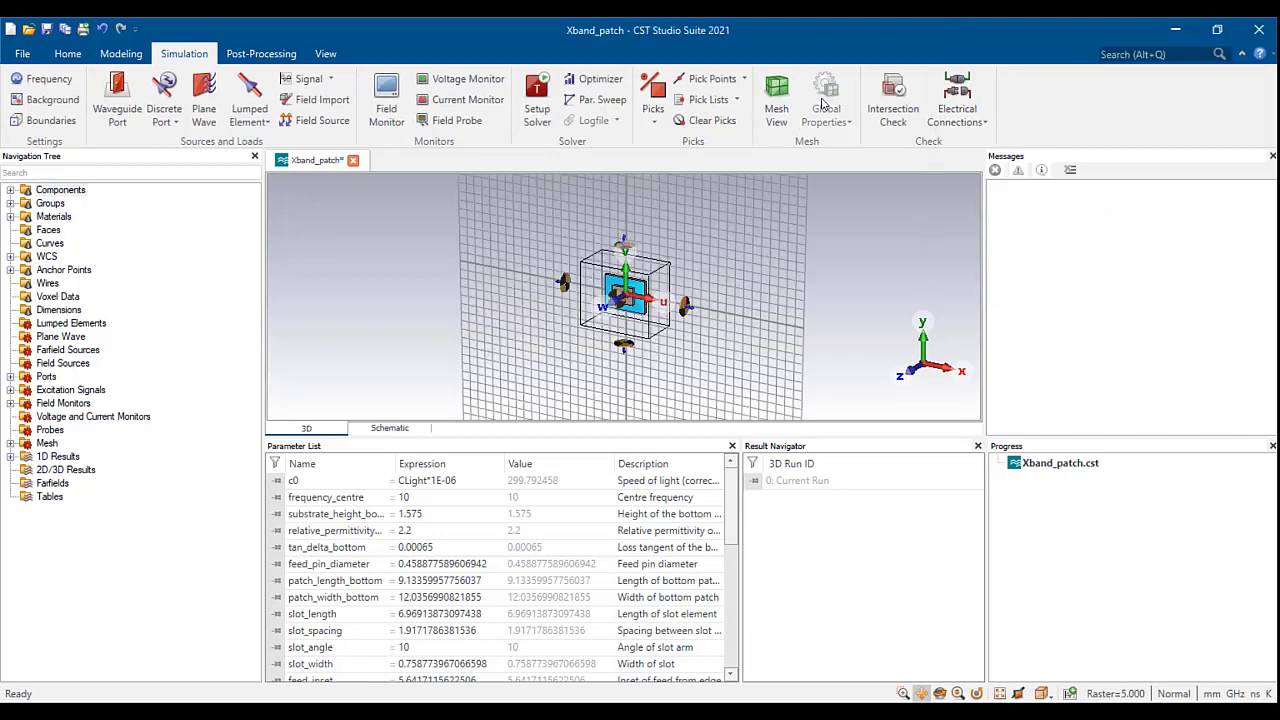
{"action": "left_click", "coordinate": [824, 101]}
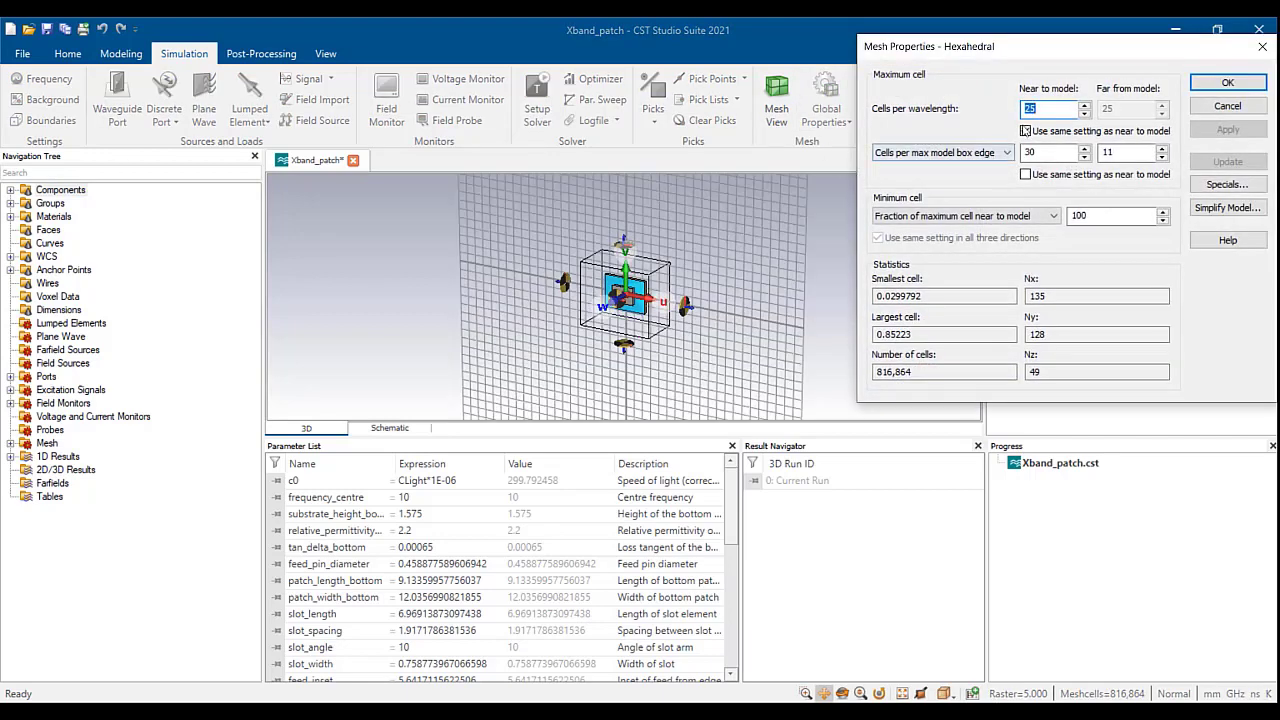
{"action": "left_click_drag", "start_coordinate": [1060, 48], "coordinate": [703, 32]}
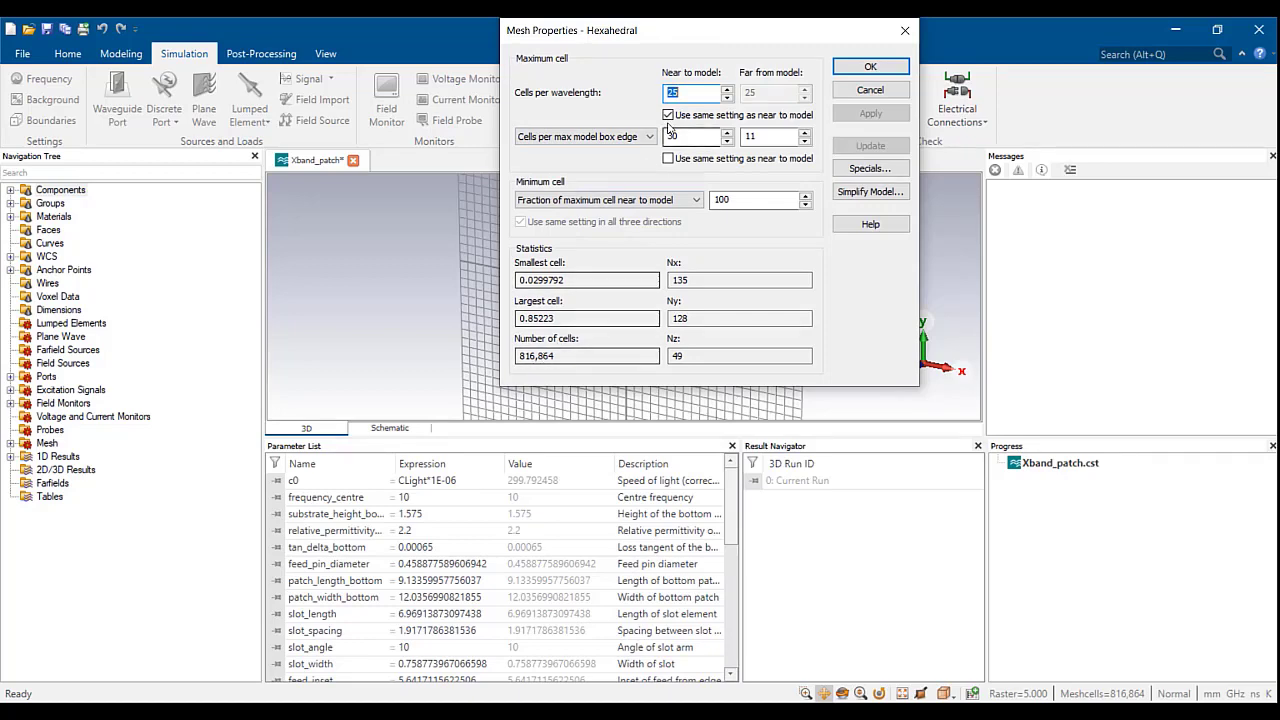
{"action": "left_click", "coordinate": [870, 66]}
- Set the time domain solver accuracy to -50 dB and start the simulation
{"action": "left_click", "coordinate": [534, 106]}
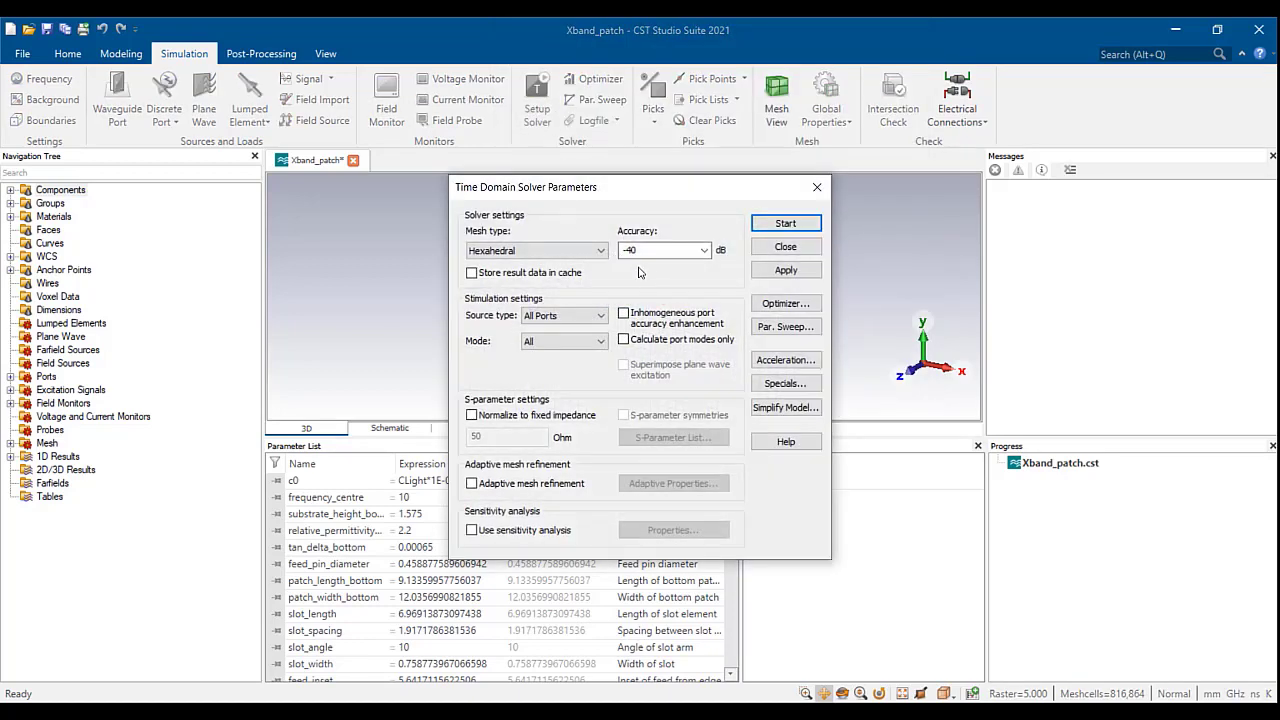
{"action": "left_click", "coordinate": [690, 252]}
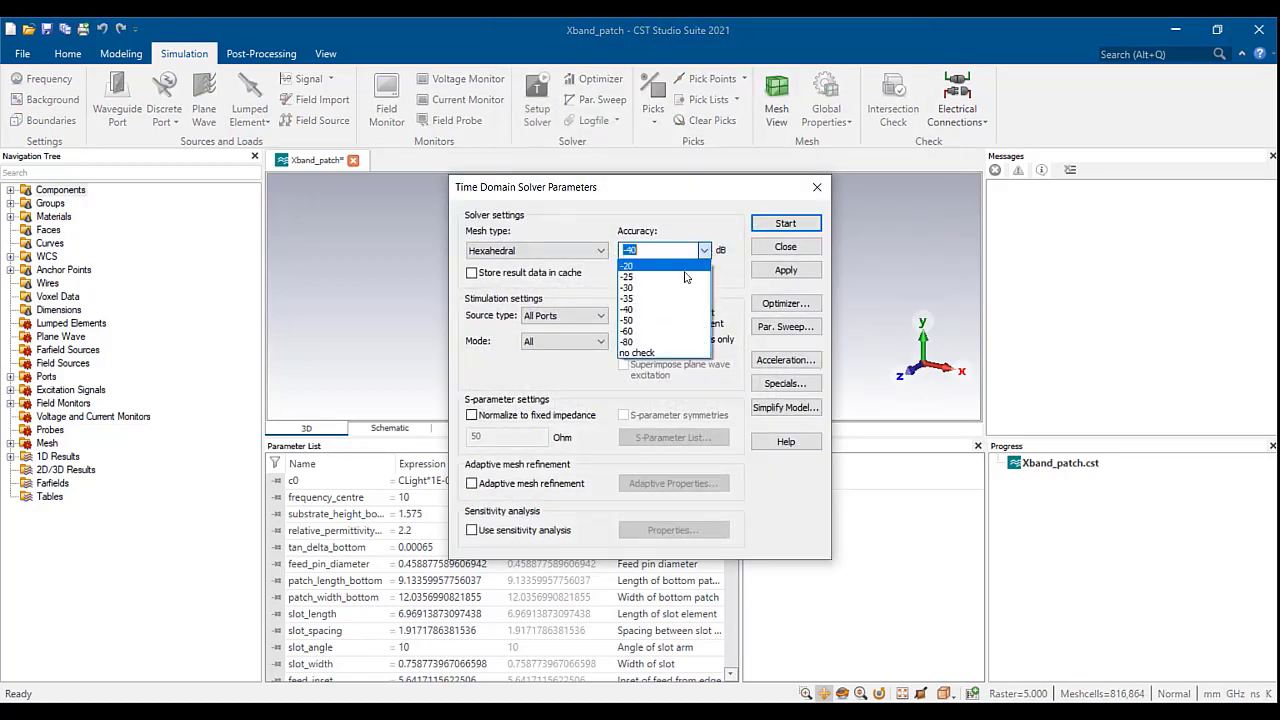
{"action": "left_click", "coordinate": [642, 322]}
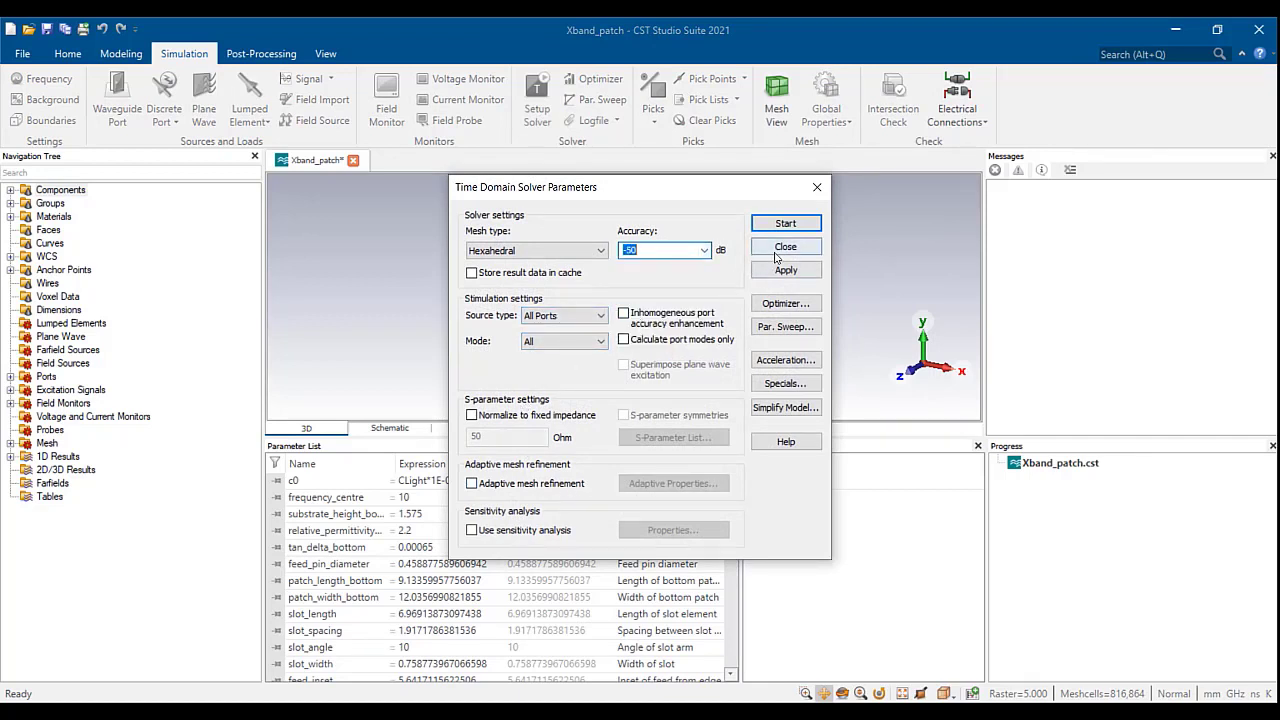
{"action": "left_click", "coordinate": [786, 223]}
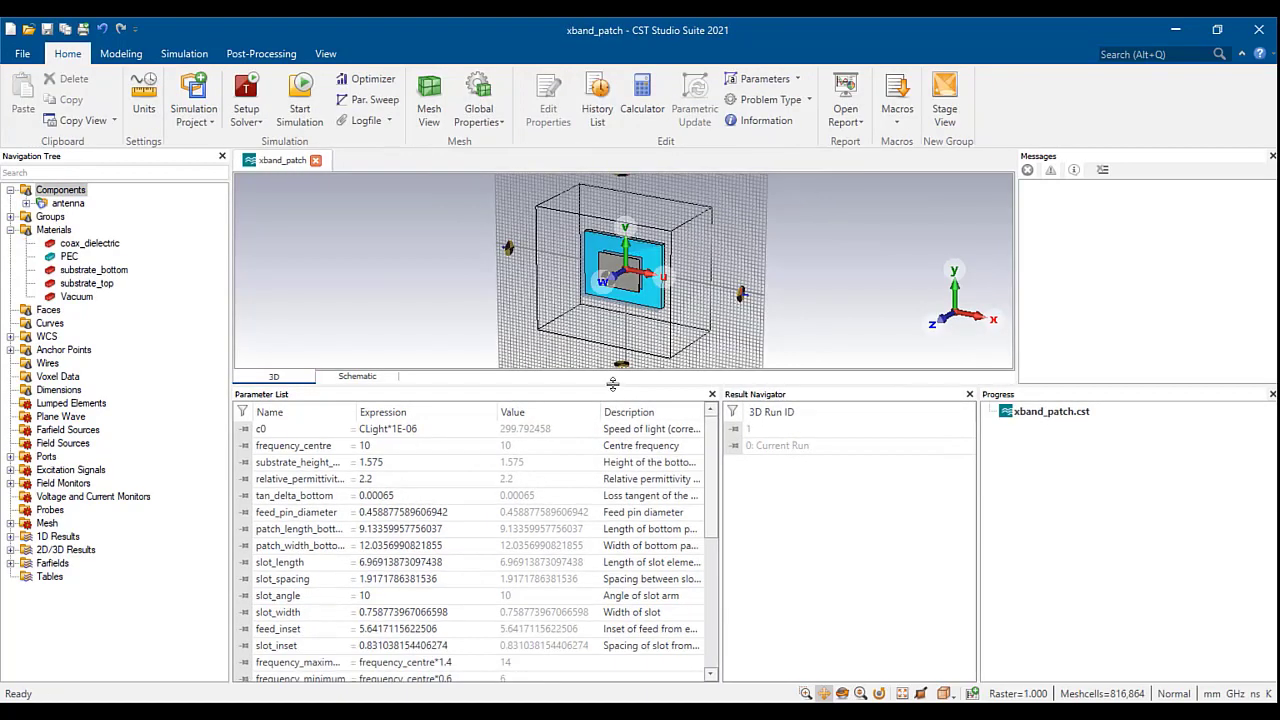
- Enlarge the model view area and display the simulated S1,1 curve from the S-parameter results
{"action": "left_click_drag", "start_coordinate": [613, 384], "coordinate": [612, 461]}
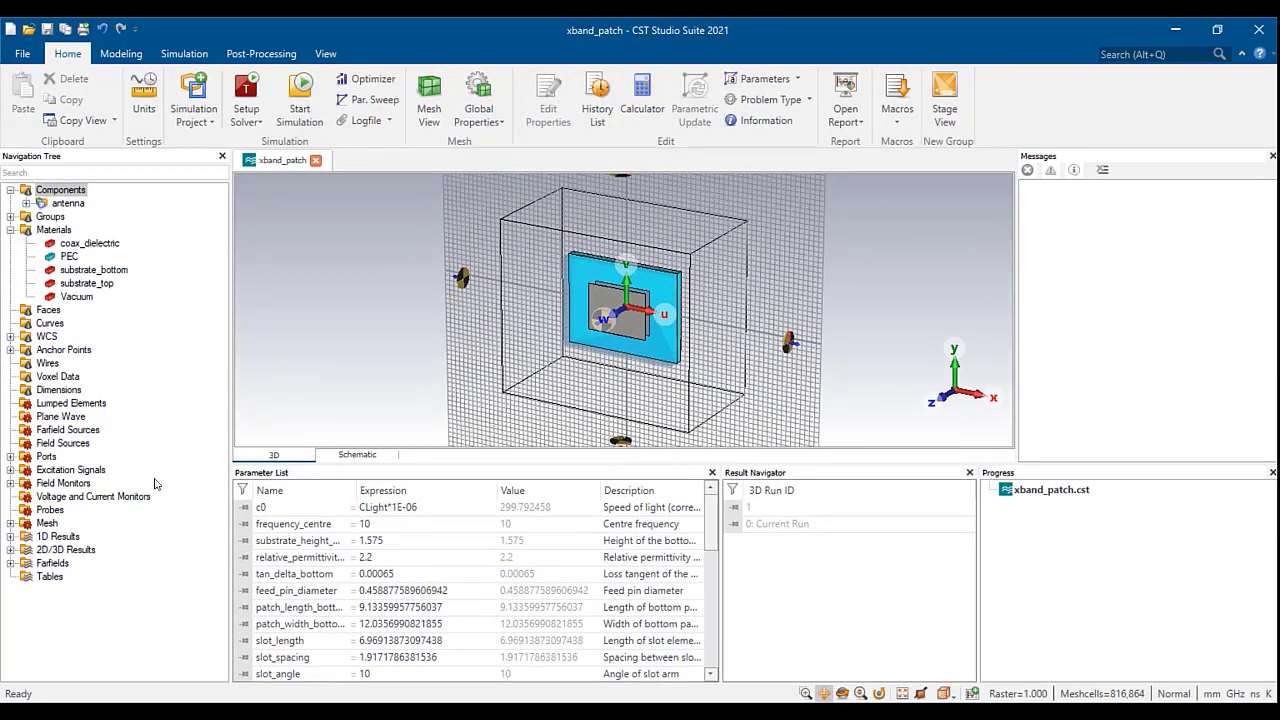
{"action": "left_click", "coordinate": [10, 536]}
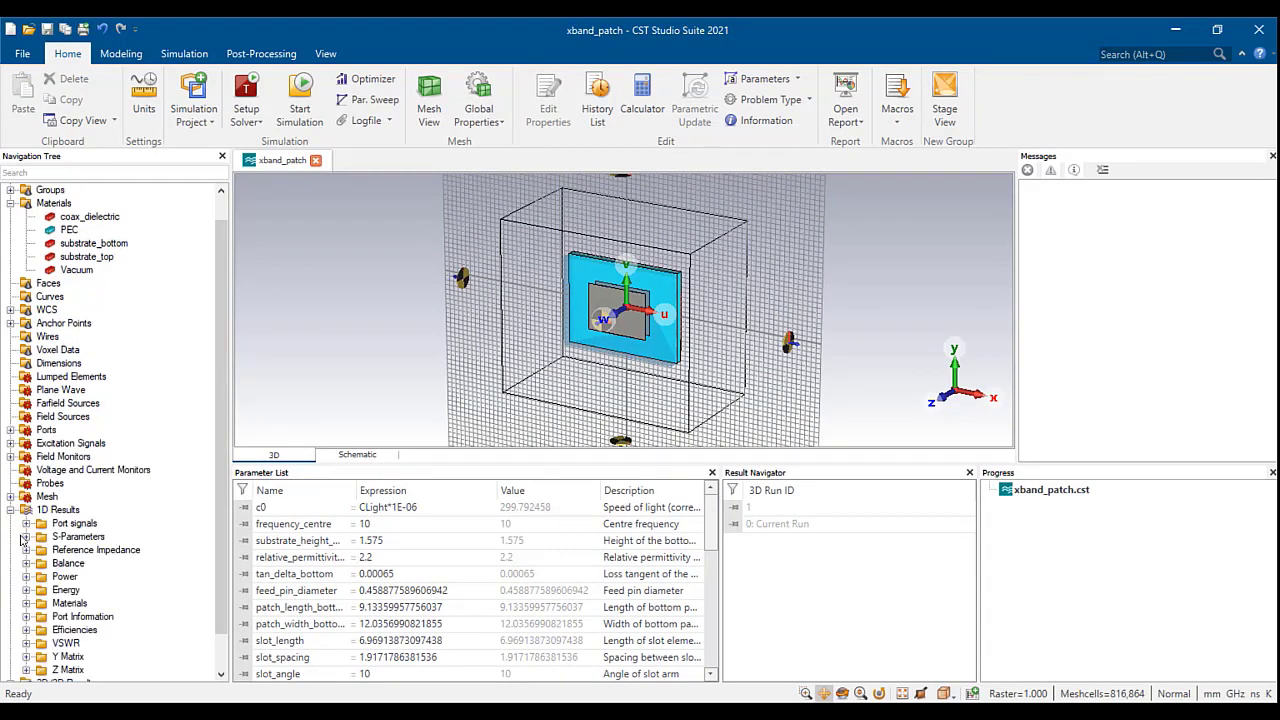
{"action": "left_click", "coordinate": [26, 537]}
{"action": "left_click", "coordinate": [77, 550]}
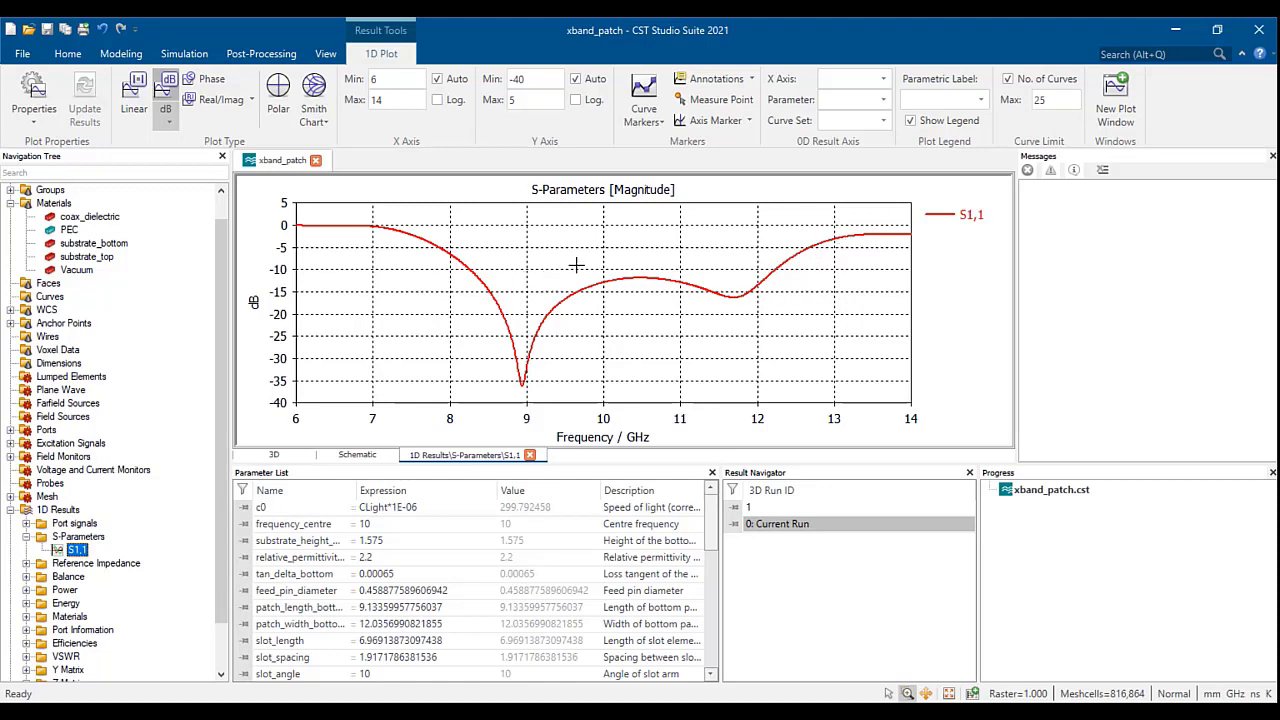
- Display the 3D farfield result at frequency_centre and rotate it to inspect the radiation pattern
{"action": "scroll", "coordinate": [124, 516], "scroll_direction": "down", "scroll_amount": 2}
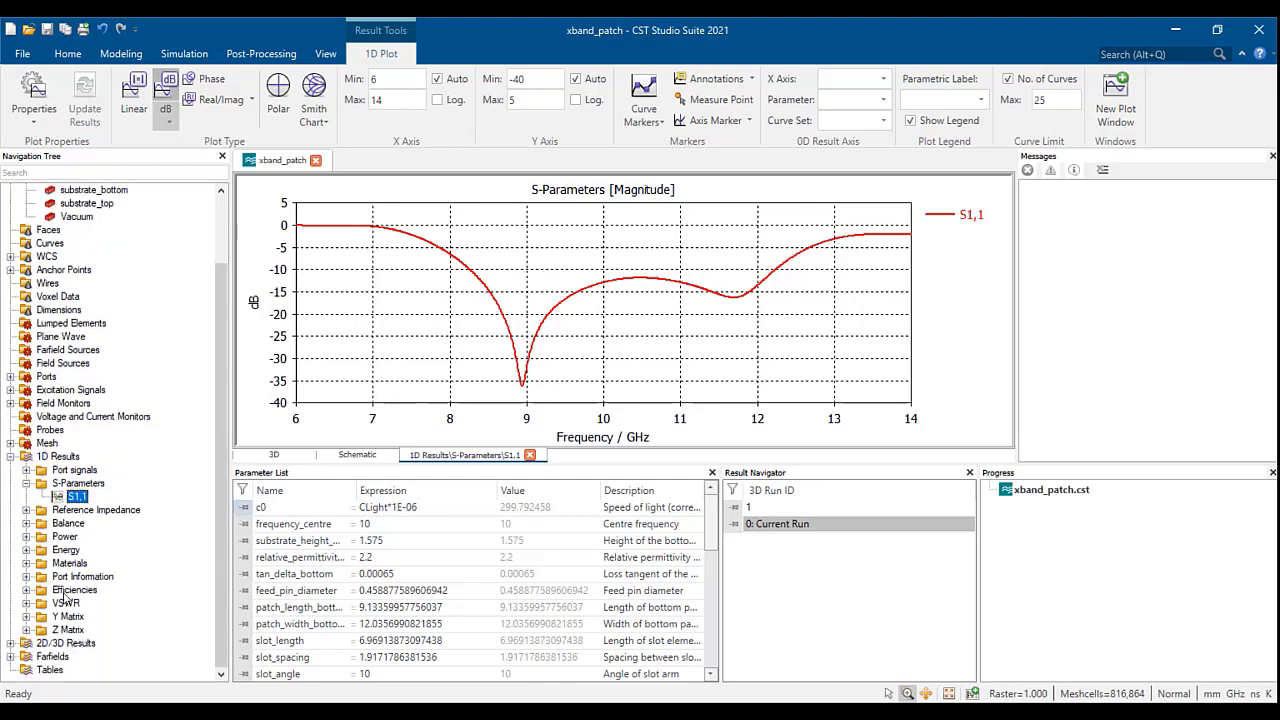
{"action": "left_click", "coordinate": [10, 656]}
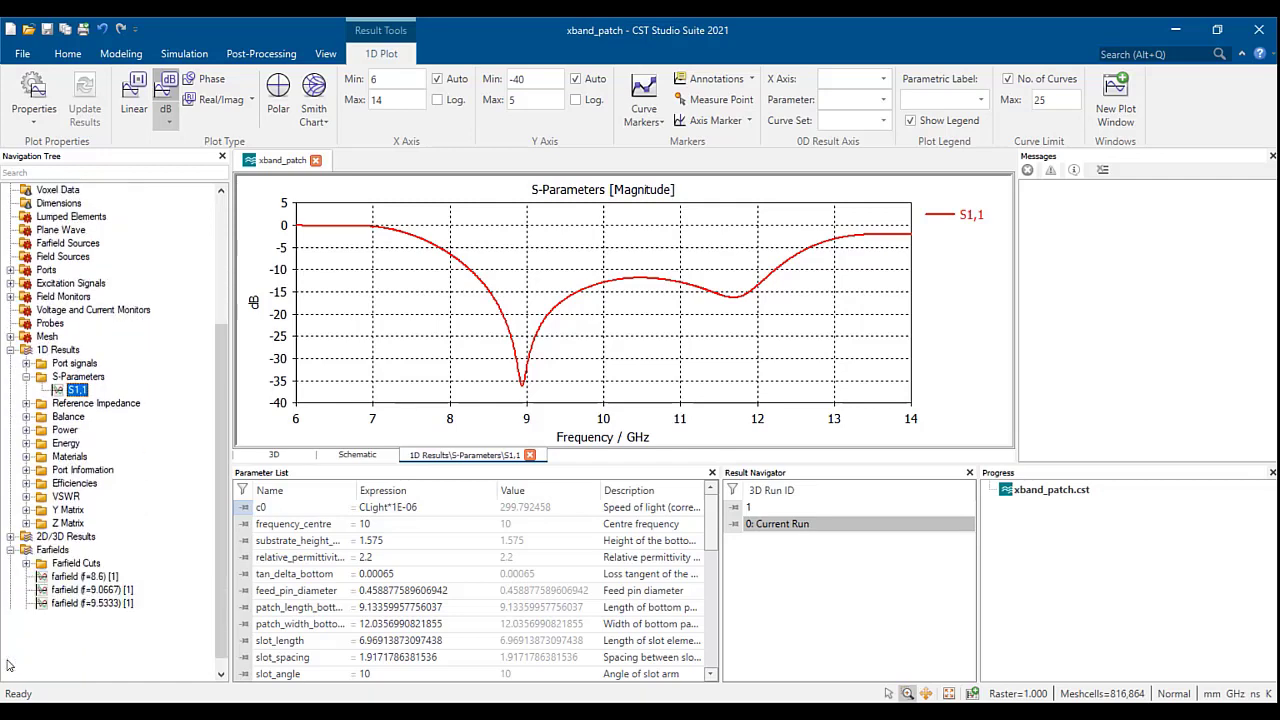
{"action": "left_click", "coordinate": [88, 630]}
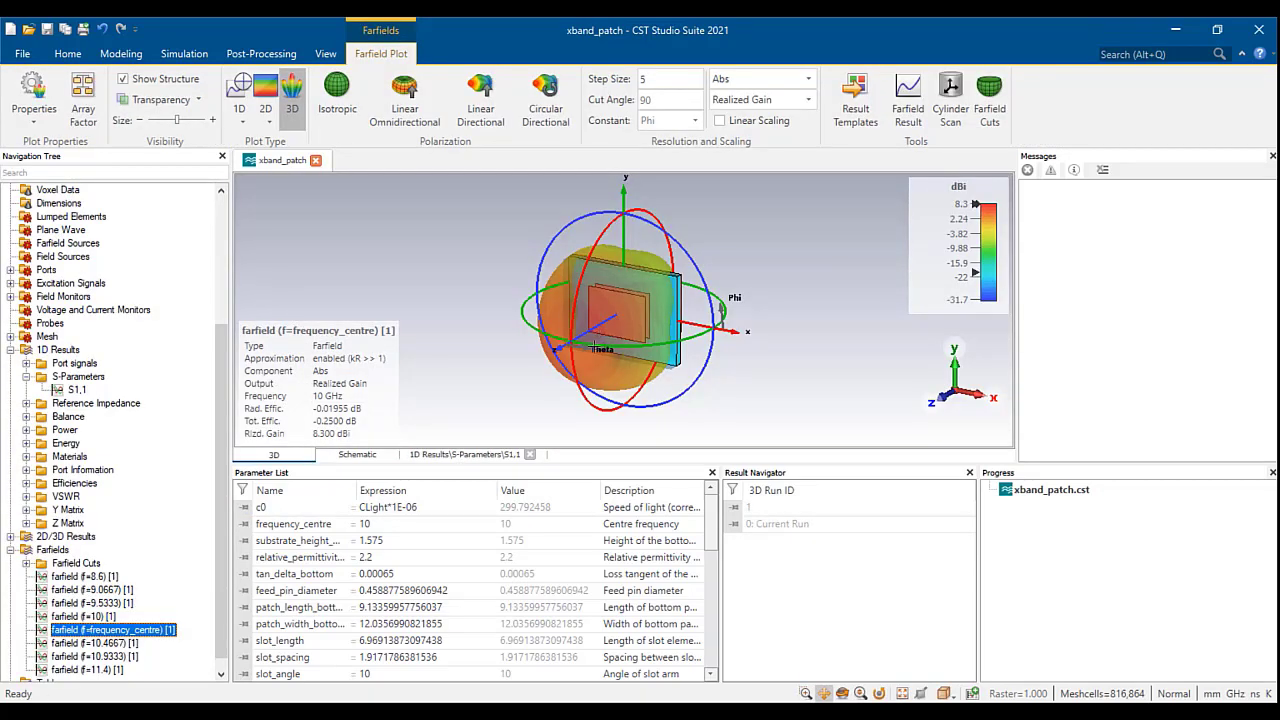
{"action": "left_click_drag", "start_coordinate": [587, 357], "coordinate": [312, 418], "text": "ctrl"}
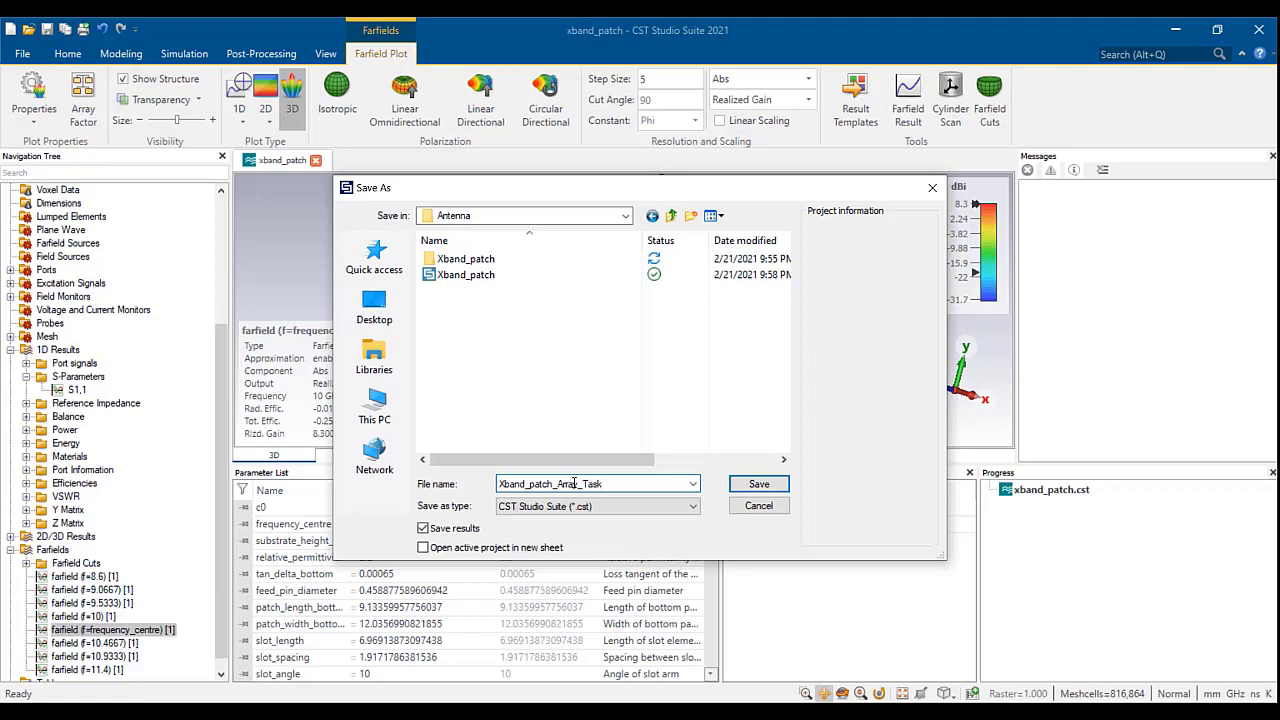
- Save the project as Xband_patch_Array_Task in the Antenna folder and start an Array Task simulation project
{"action": "left_click", "coordinate": [745, 485]}
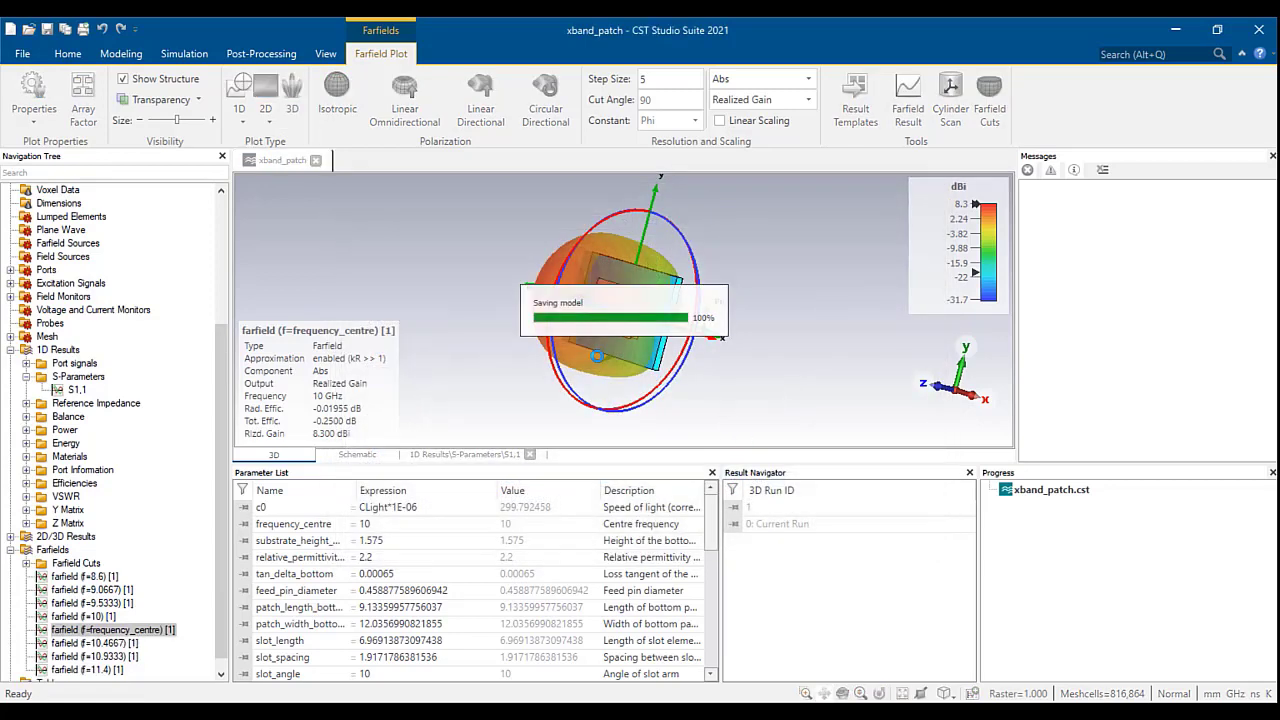
{"action": "left_click", "coordinate": [212, 119]}
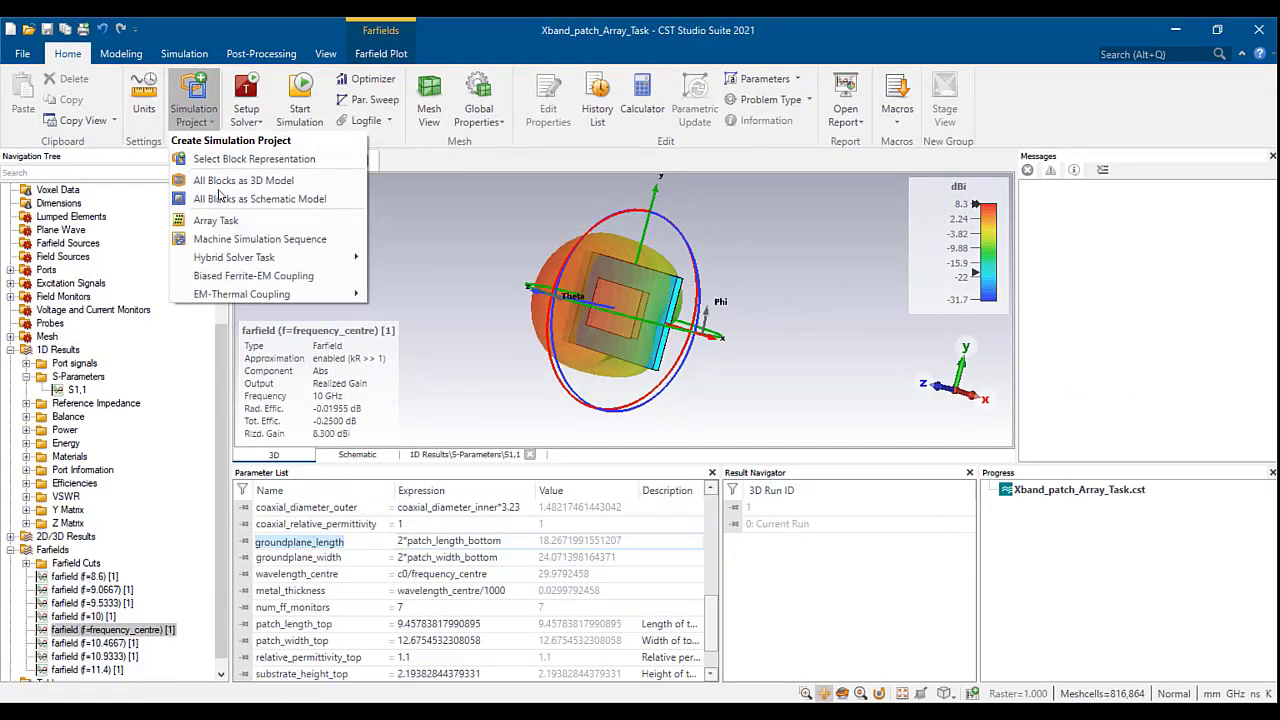
{"action": "left_click", "coordinate": [226, 227]}
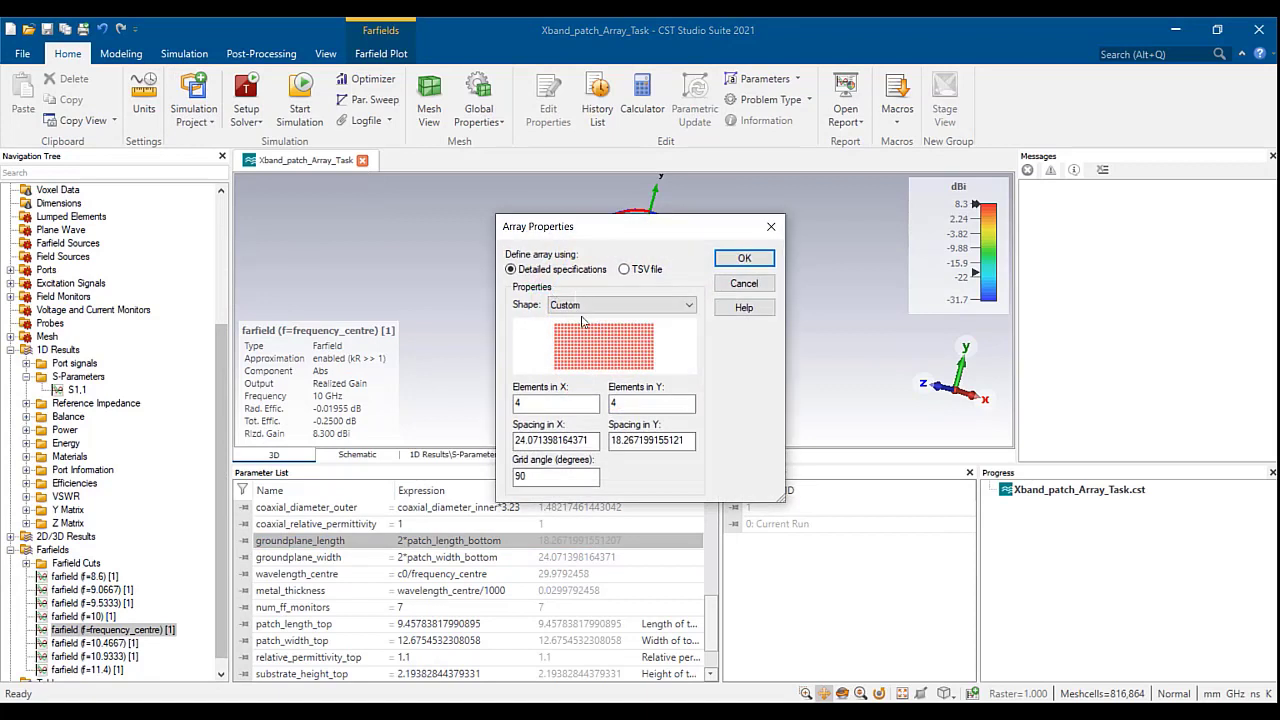
- Create the 4 by 4 array with X spacing groundplane_width and Y spacing groundplane_length
{"action": "left_click_drag", "start_coordinate": [596, 441], "coordinate": [482, 438]}
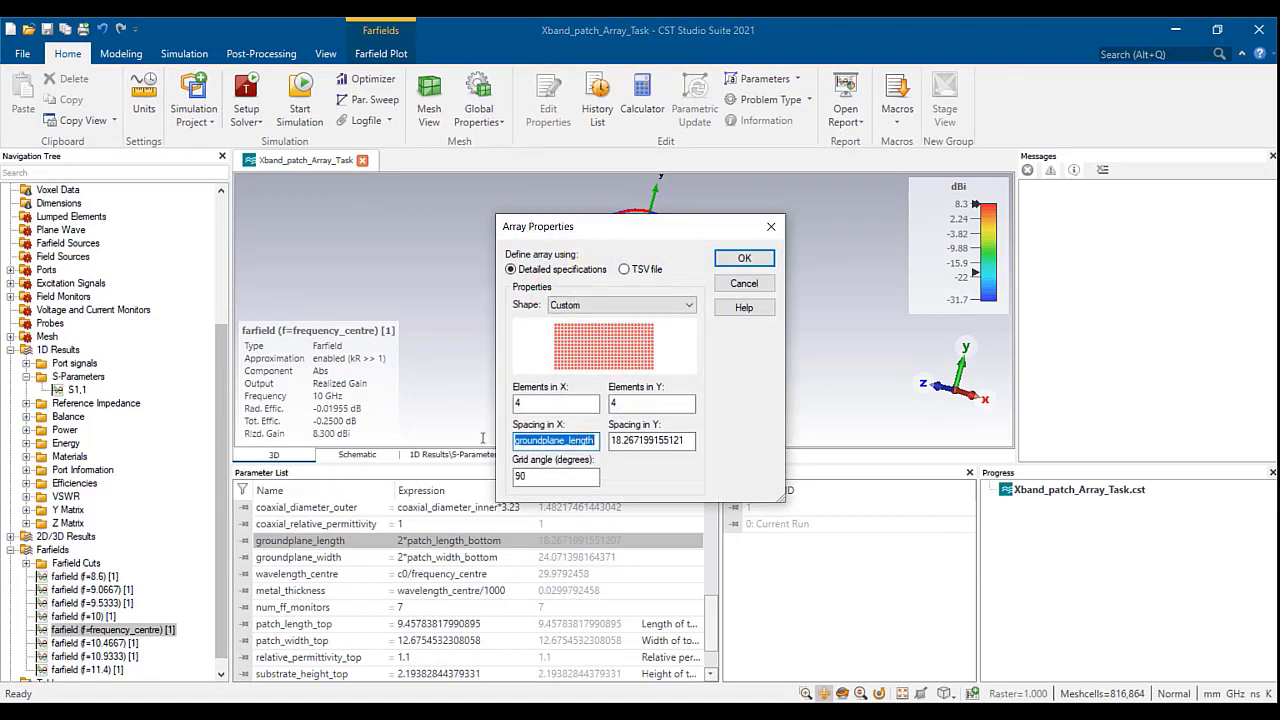
{"action": "key", "text": "ctrl+x"}
{"action": "left_click_drag", "start_coordinate": [694, 442], "coordinate": [573, 434]}
{"action": "key", "text": "ctrl+v"}
{"action": "left_click", "coordinate": [562, 442]}
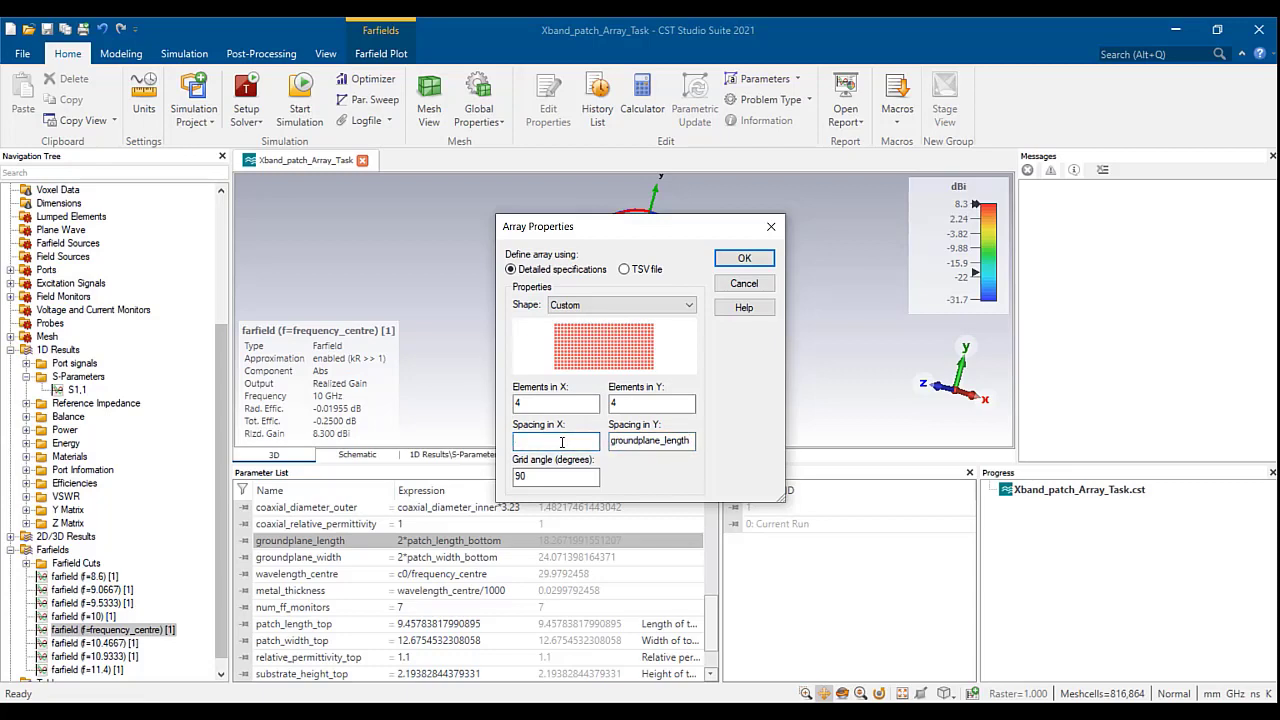
{"action": "key", "text": "ctrl+v"}
{"action": "key", "text": "Return"}
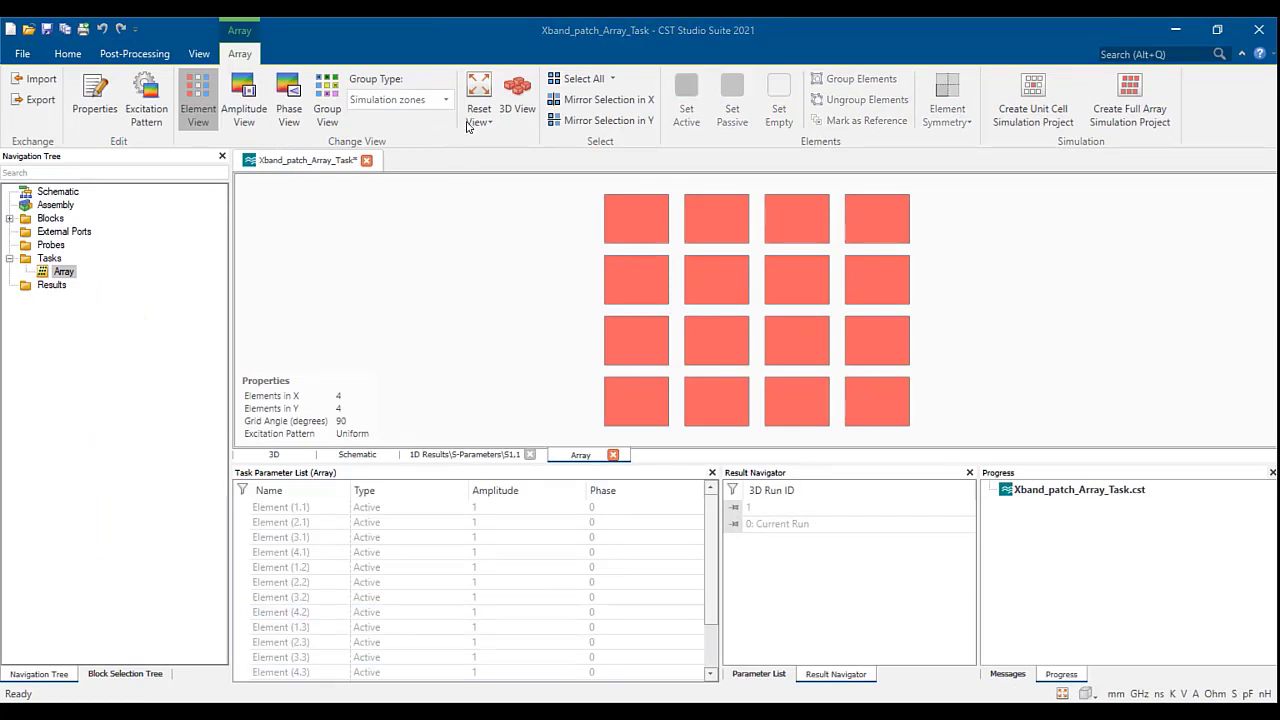
- Enable mirrored selection in X and Y and set the four corner elements of the array to passive
{"action": "left_click", "coordinate": [565, 120]}
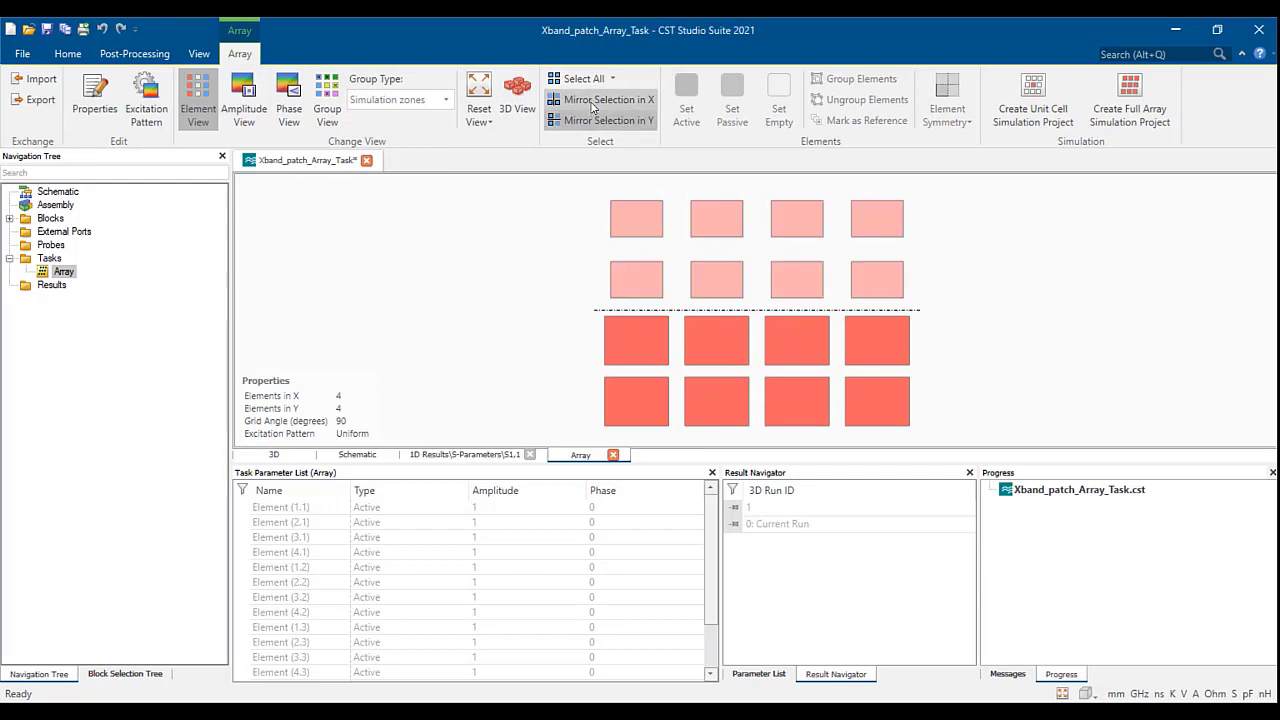
{"action": "left_click", "coordinate": [593, 102]}
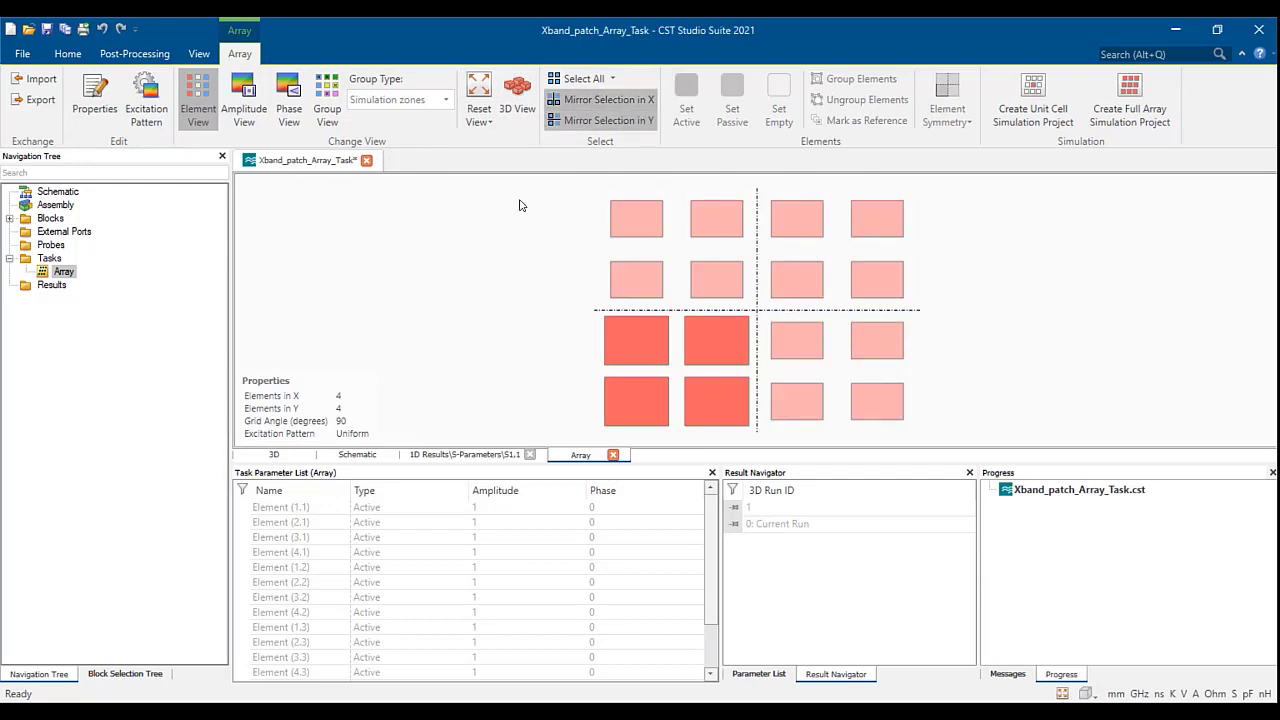
{"action": "left_click", "coordinate": [636, 400]}
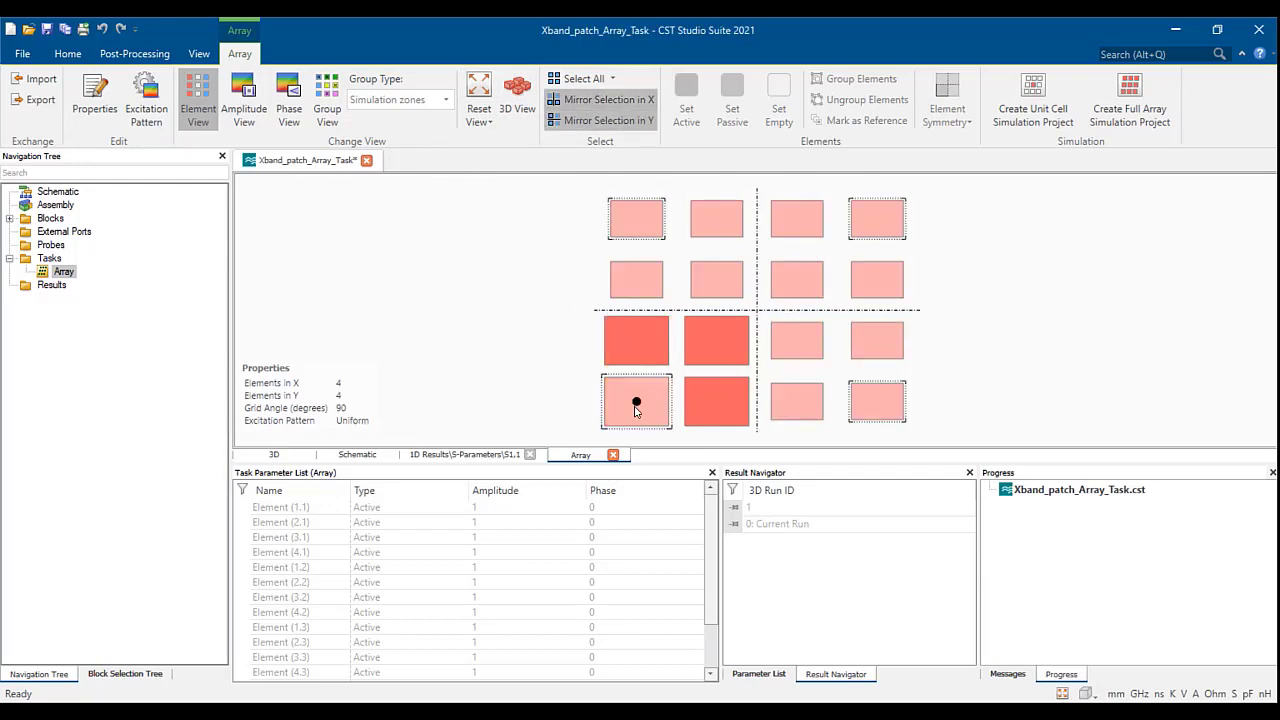
{"action": "left_click", "coordinate": [736, 104]}
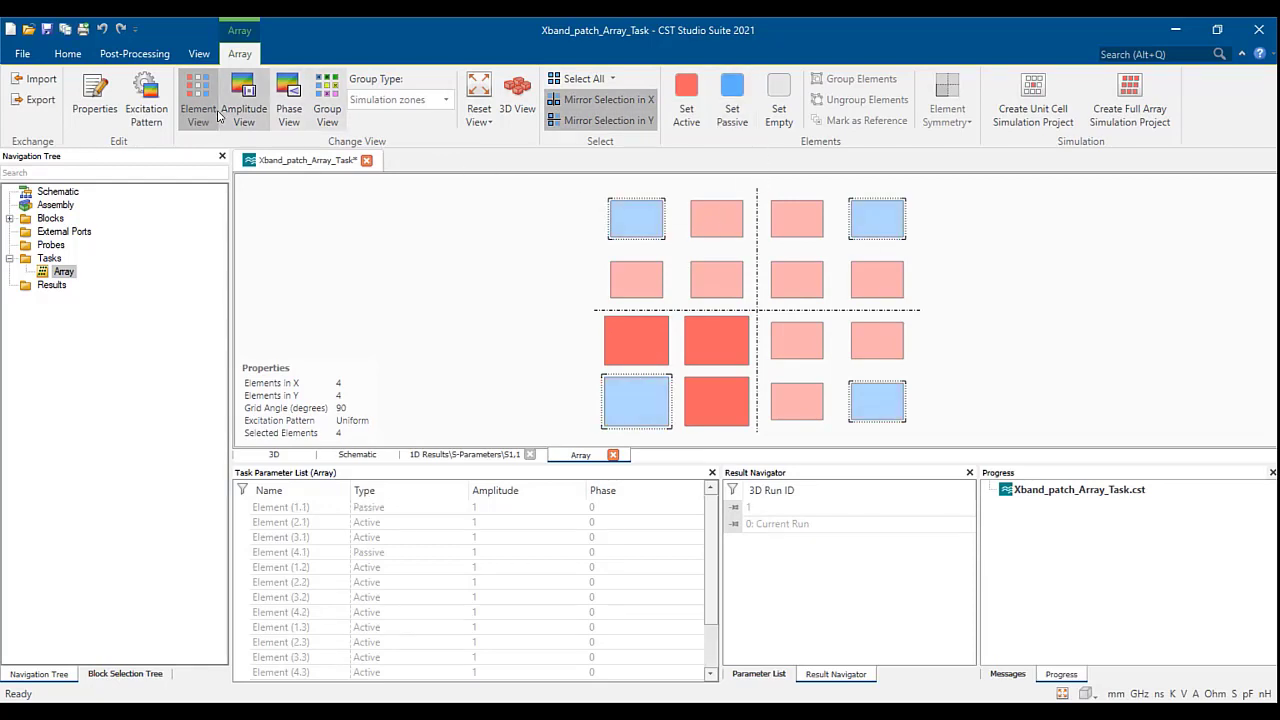
- Apply a Taylor excitation pattern to the array and view its amplitude and phase distributions
{"action": "left_click", "coordinate": [146, 100]}
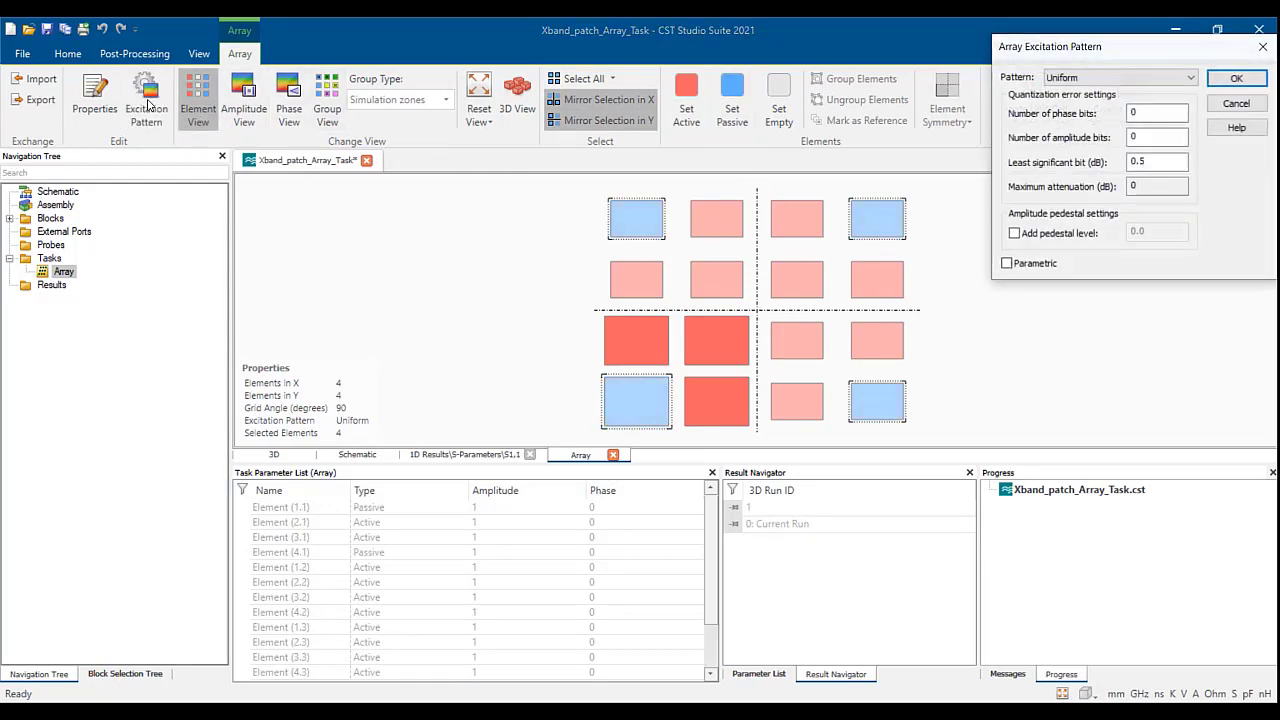
{"action": "left_click", "coordinate": [1105, 81]}
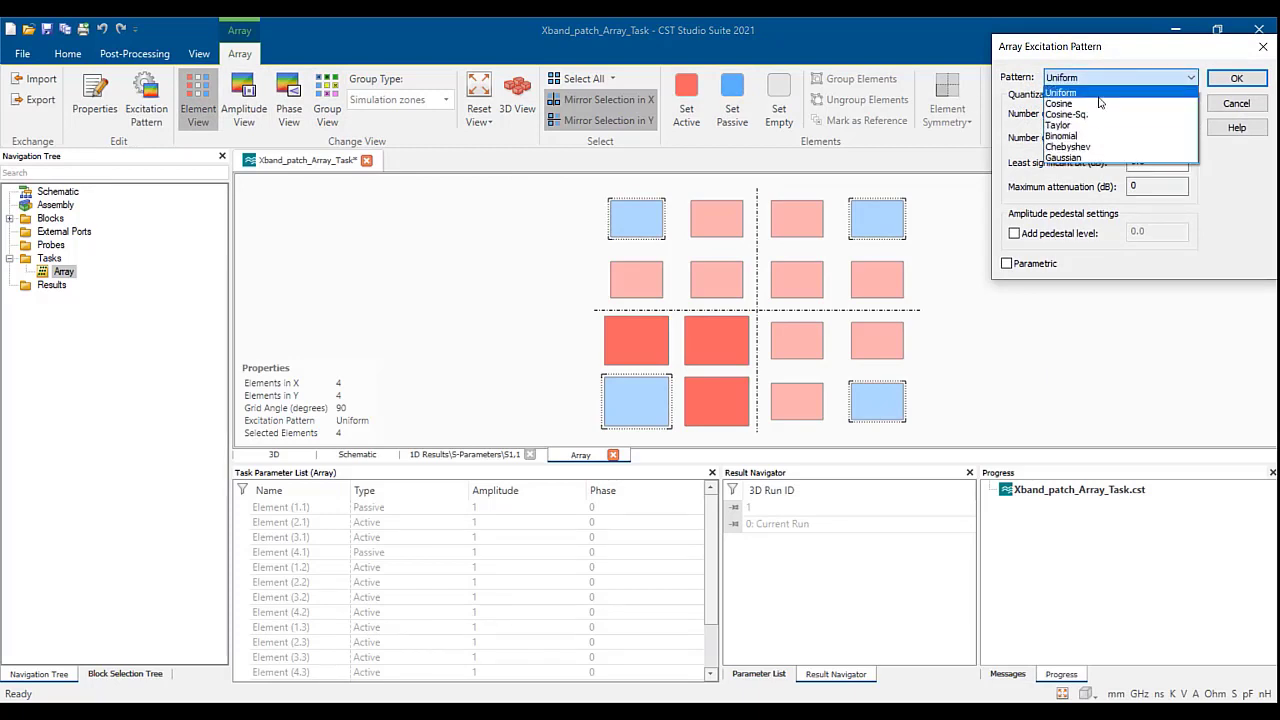
{"action": "left_click", "coordinate": [1090, 130]}
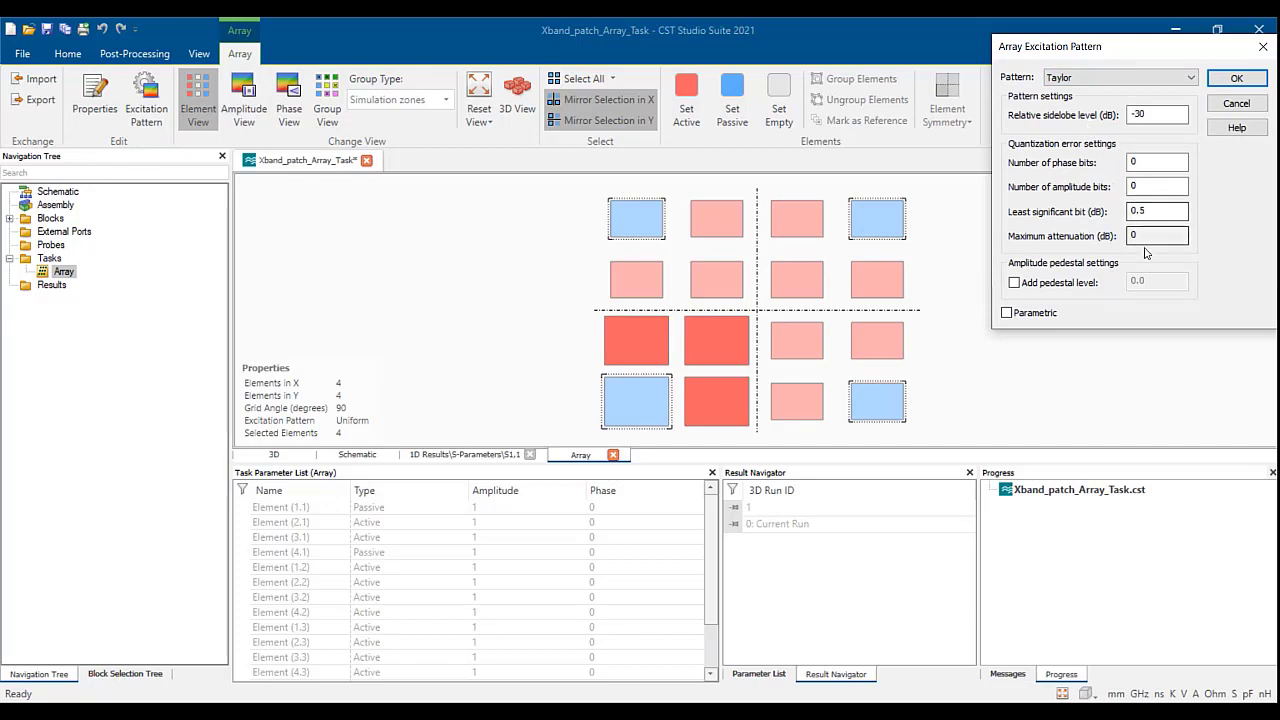
{"action": "left_click", "coordinate": [1237, 78]}
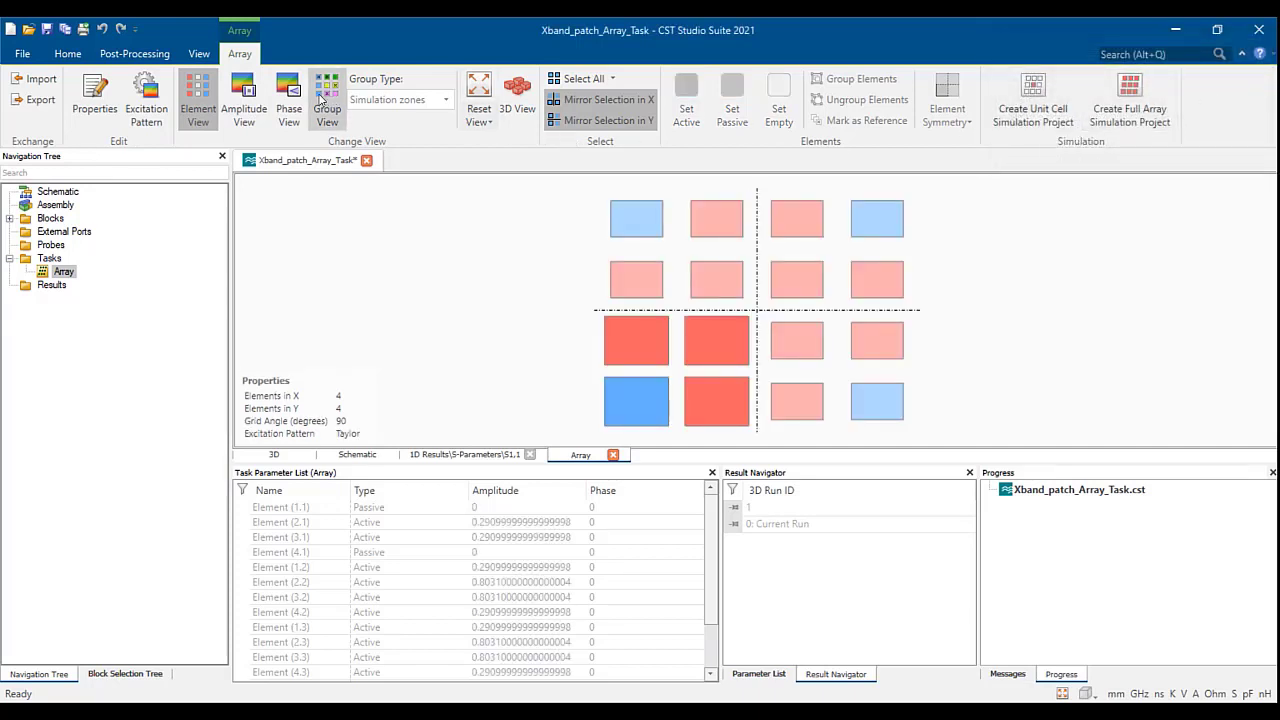
{"action": "left_click", "coordinate": [244, 92]}
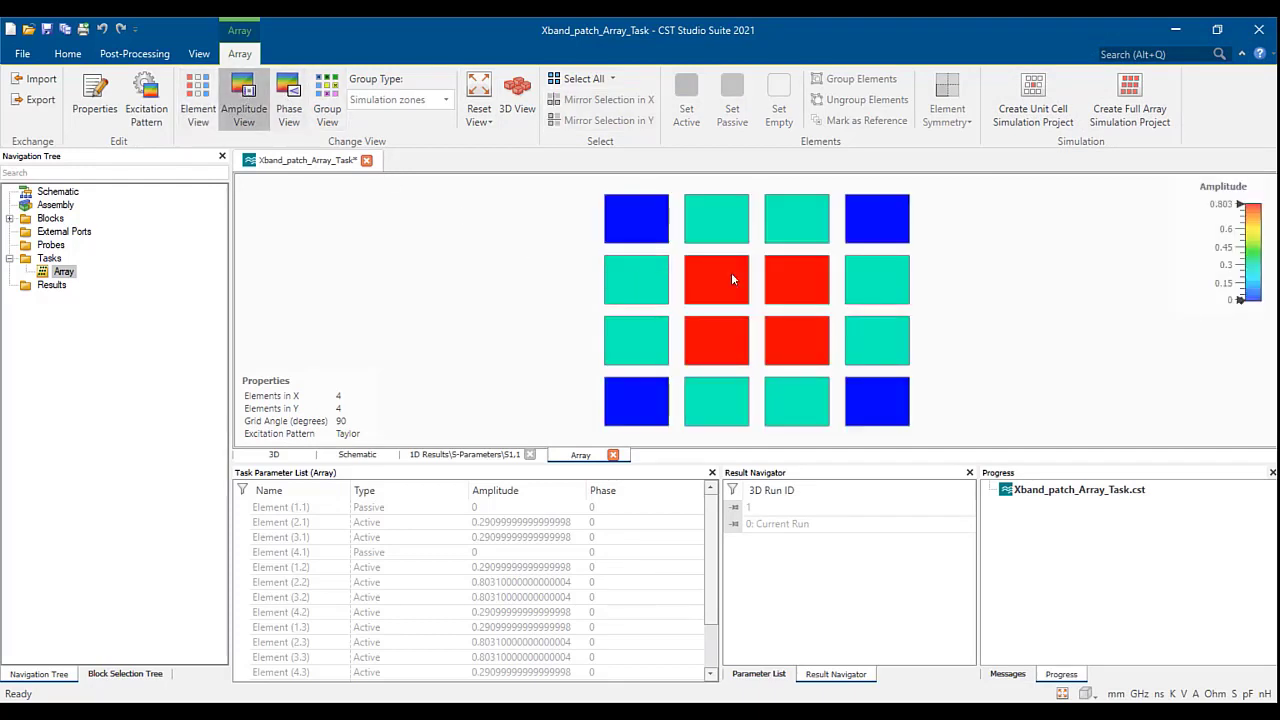
{"action": "left_click", "coordinate": [288, 88]}
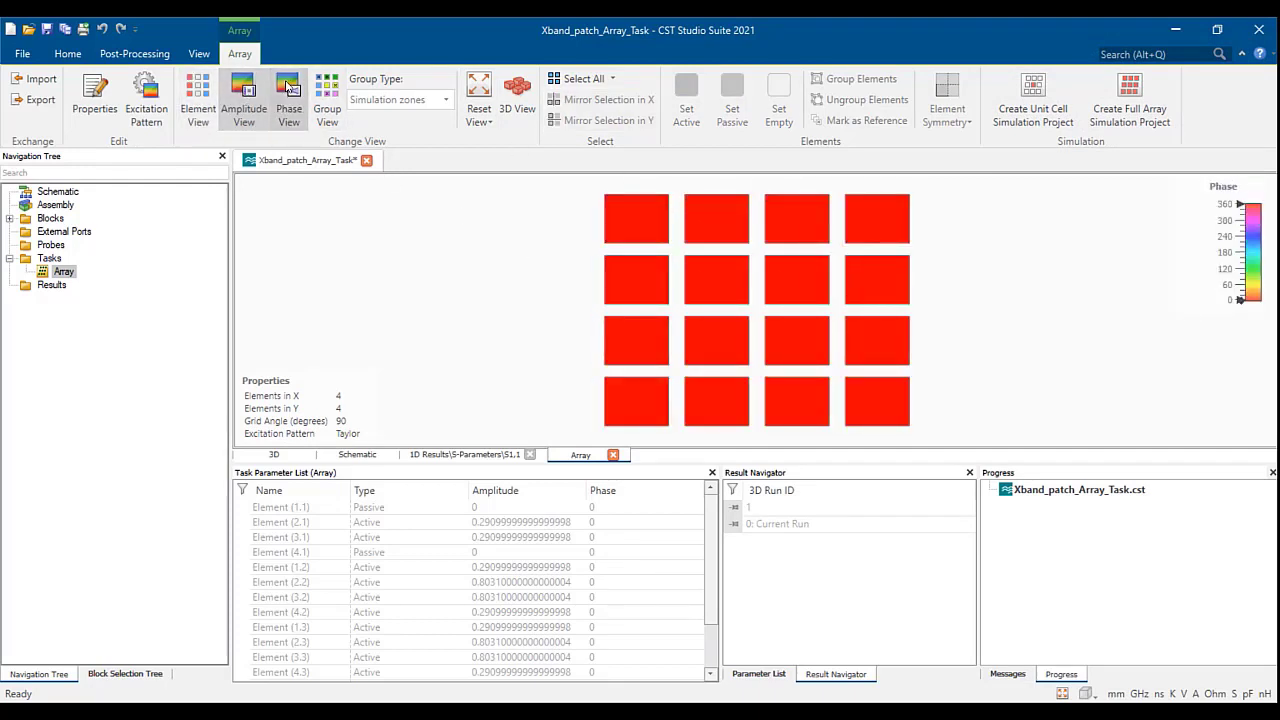
- Create a unit cell simulation project named Unit Cell_Xband from the array task
{"action": "left_click", "coordinate": [1034, 100]}
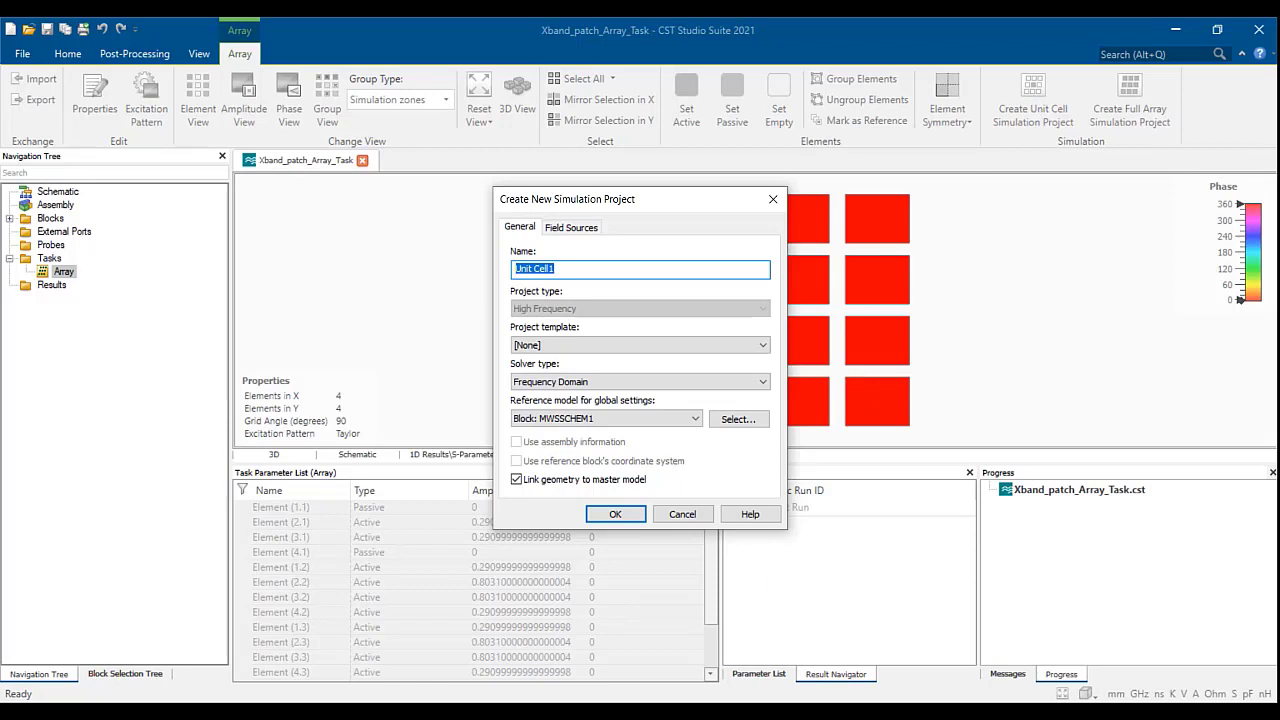
{"action": "left_click", "coordinate": [577, 264]}
{"action": "key", "text": "BackSpace"}
{"action": "left_click", "coordinate": [610, 512]}
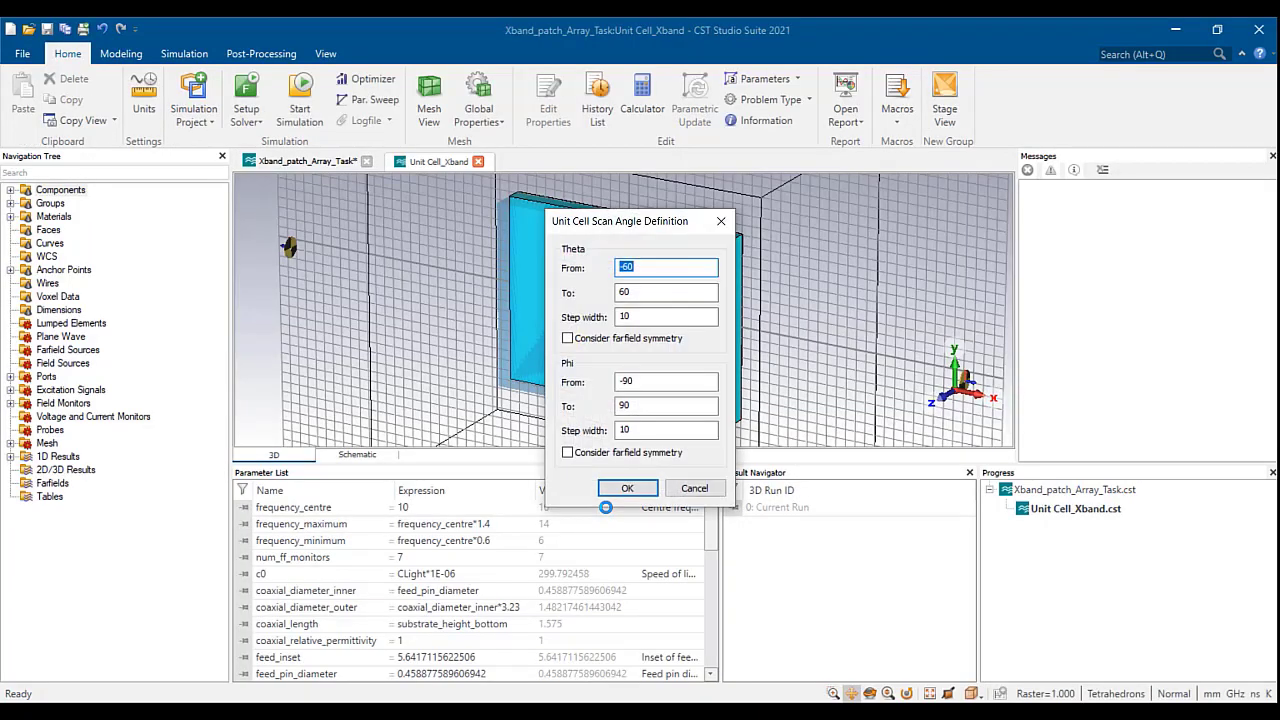
- Set the unit cell scan step widths to 30 for theta and 45 for phi, and accept the listed farfield monitors
{"action": "left_click_drag", "start_coordinate": [634, 317], "coordinate": [588, 318]}
{"action": "type", "text": "3"}
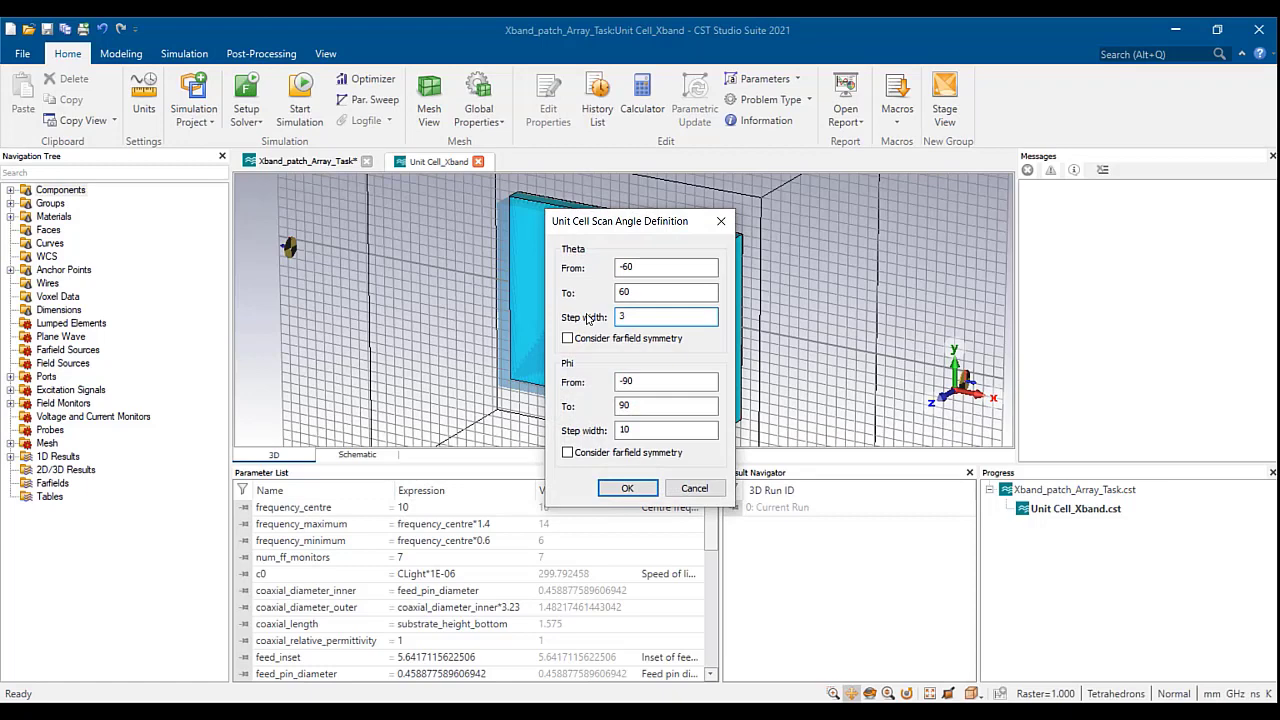
{"action": "type", "text": "0"}
{"action": "key", "text": "Tab"}
{"action": "key", "text": "Tab"}
{"action": "key", "text": "Tab"}
{"action": "key", "text": "Tab"}
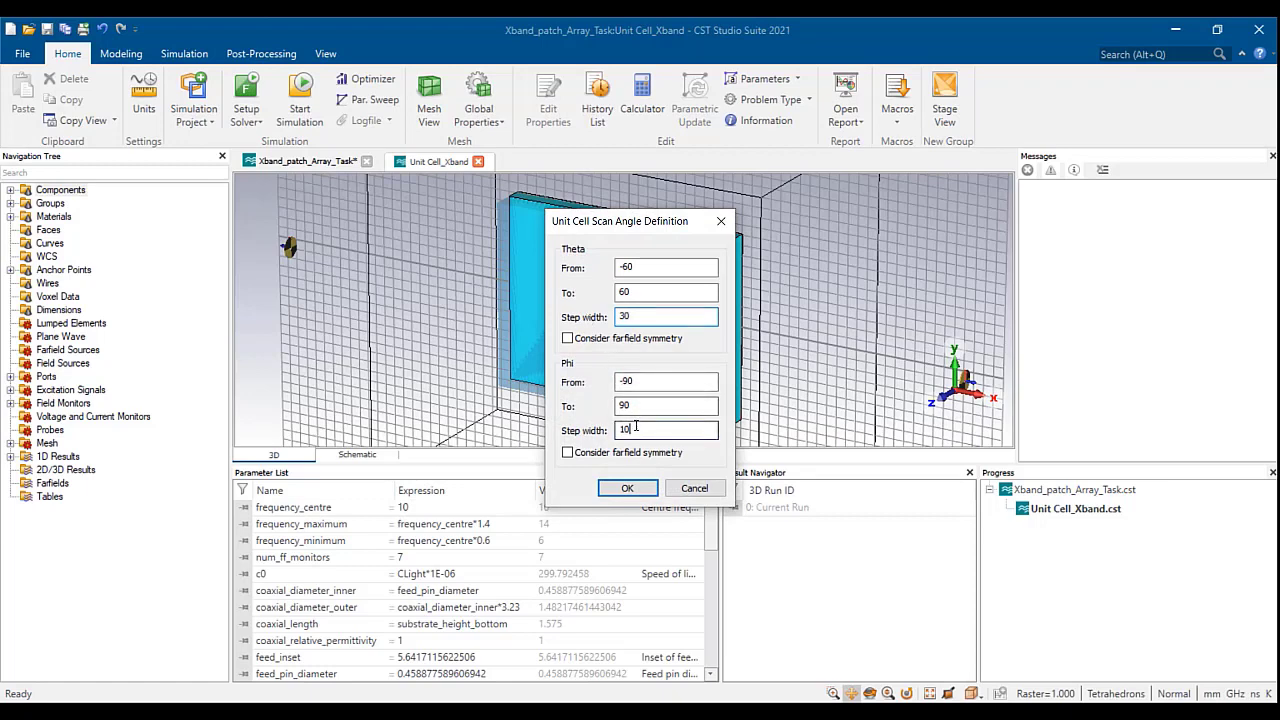
{"action": "type", "text": "45"}
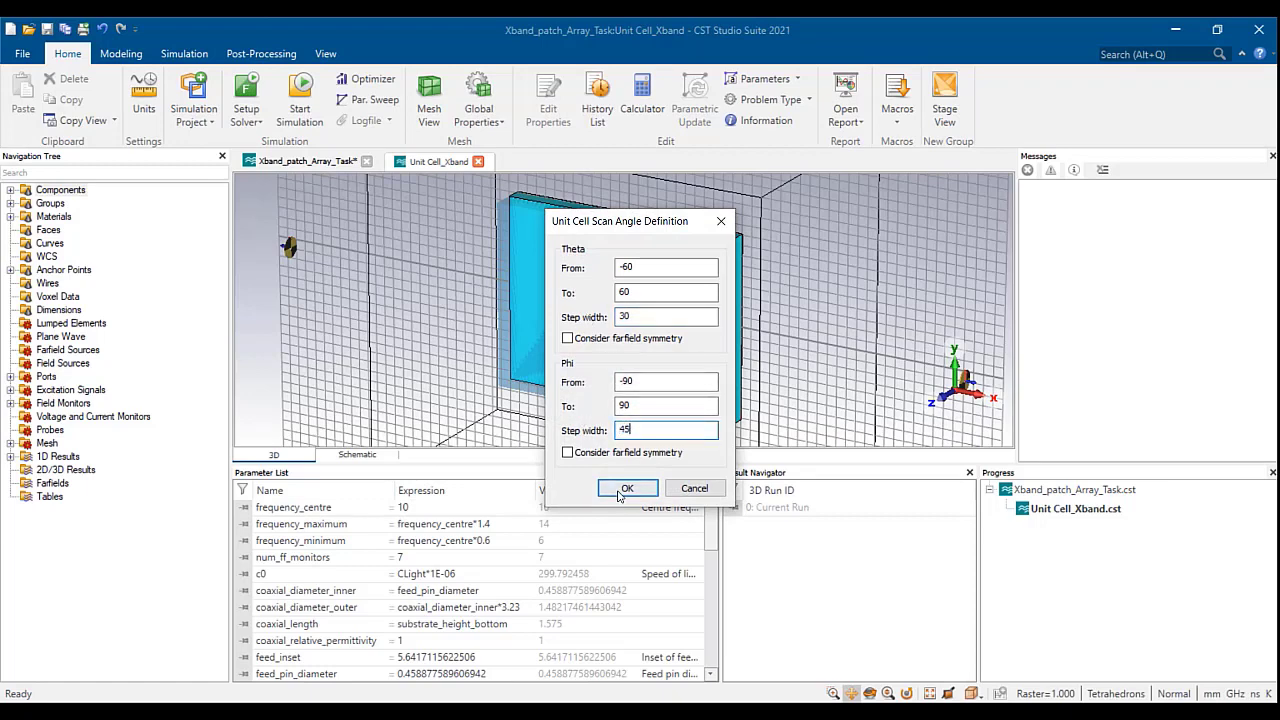
{"action": "left_click", "coordinate": [627, 488]}
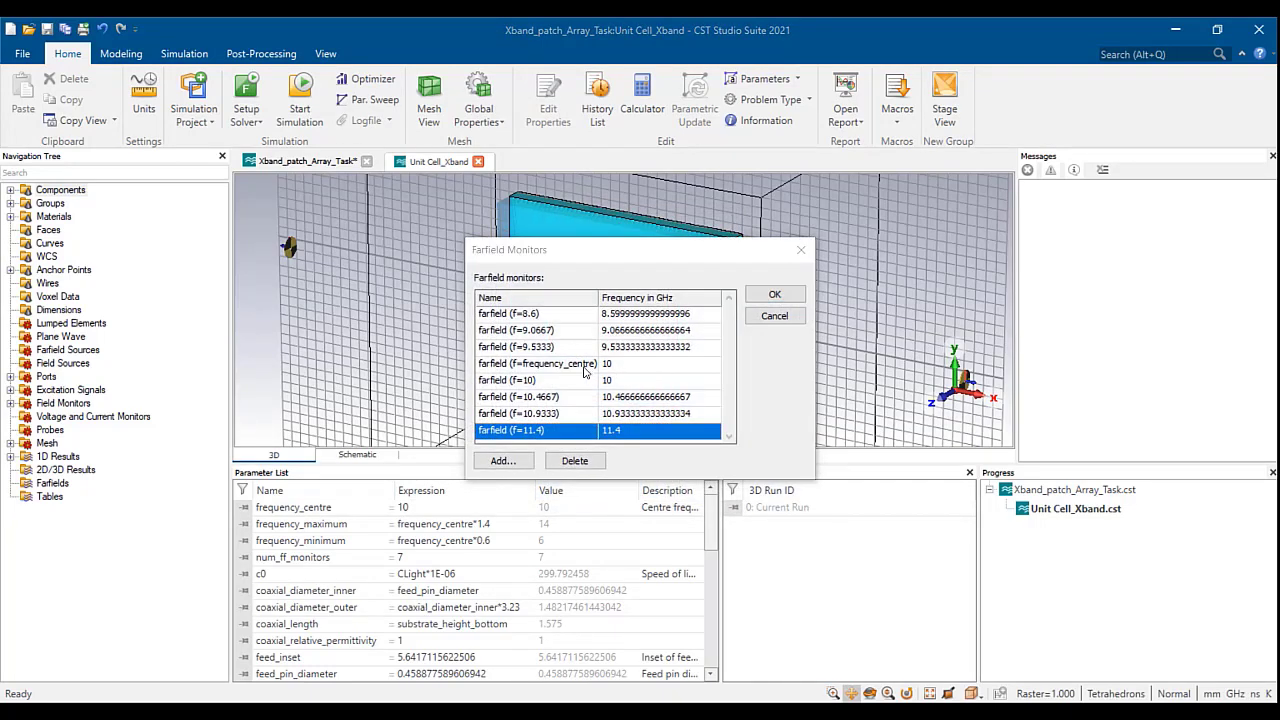
{"action": "left_click", "coordinate": [584, 368]}
{"action": "left_click", "coordinate": [766, 294]}
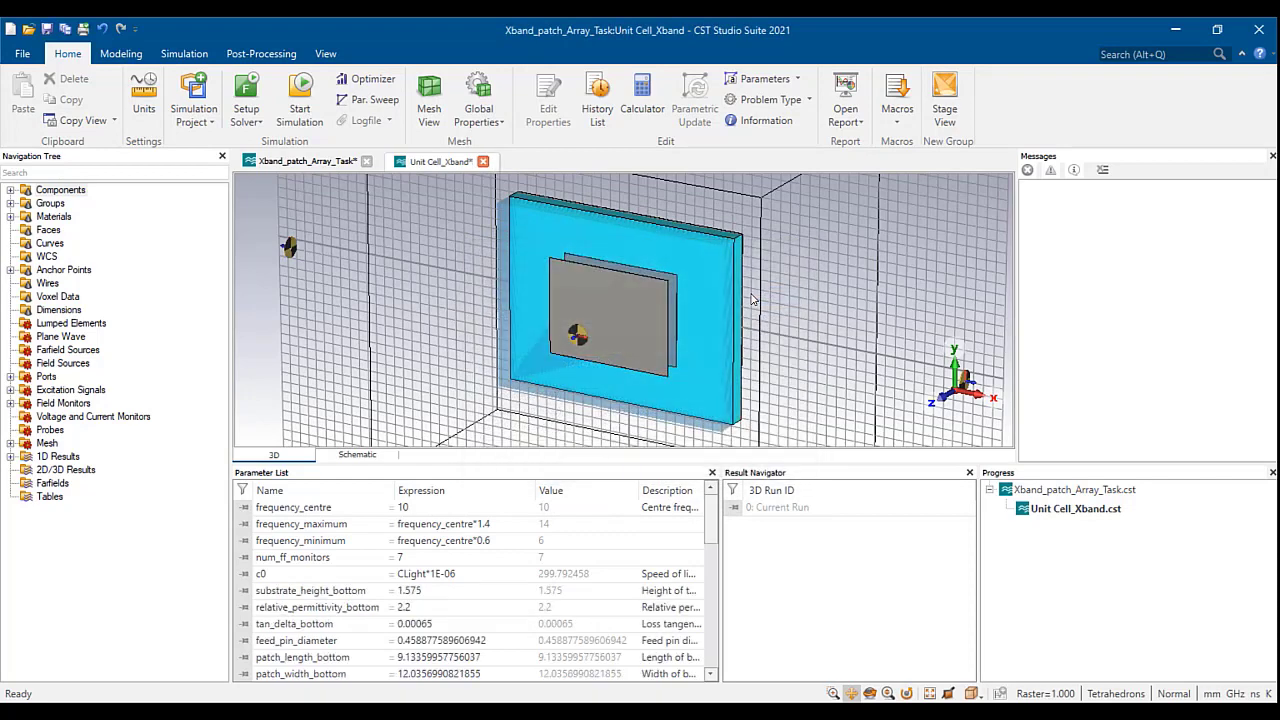
- Change the unit cell's Zmin boundary condition to electric (Et = 0)
{"action": "left_click", "coordinate": [121, 53]}
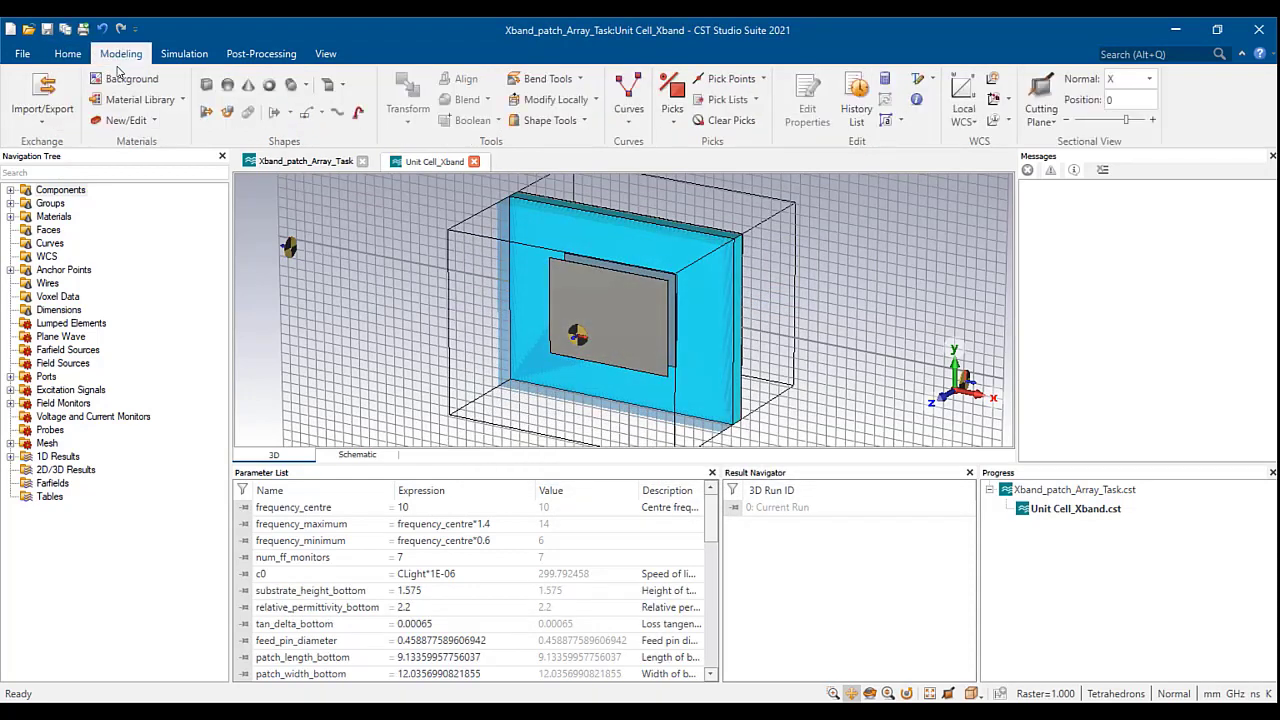
{"action": "left_click", "coordinate": [180, 55]}
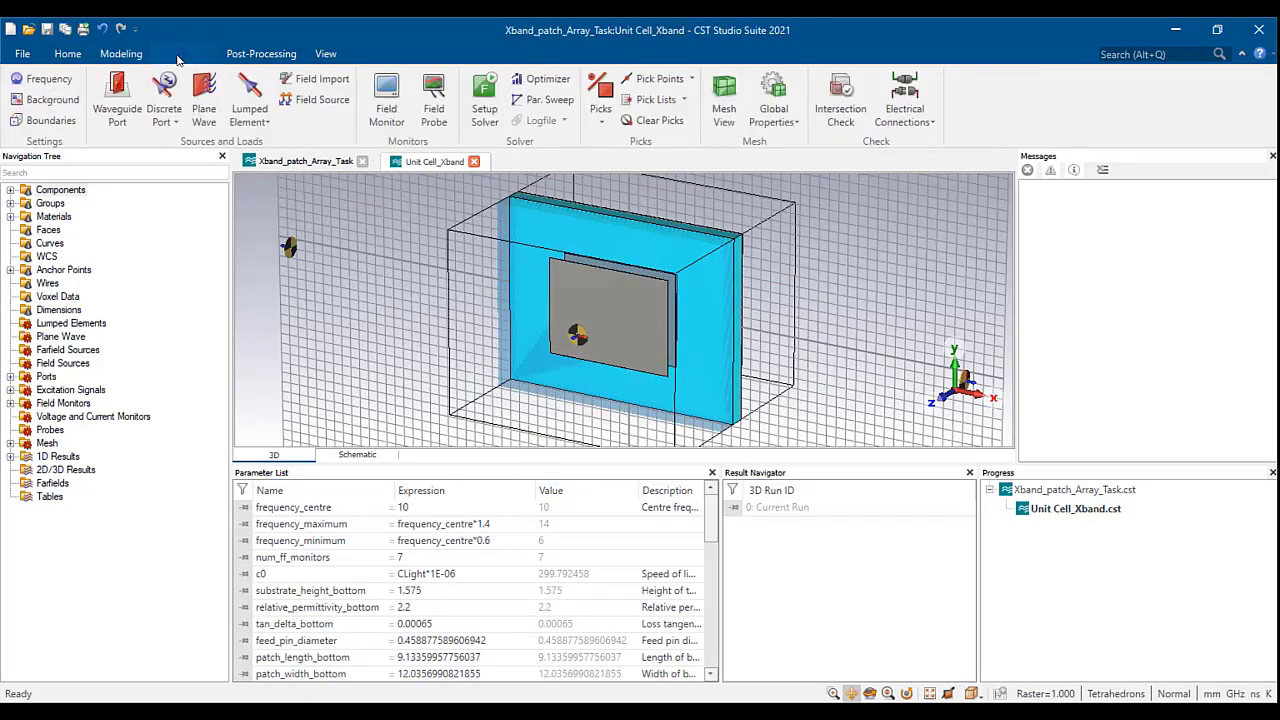
{"action": "left_click", "coordinate": [48, 120]}
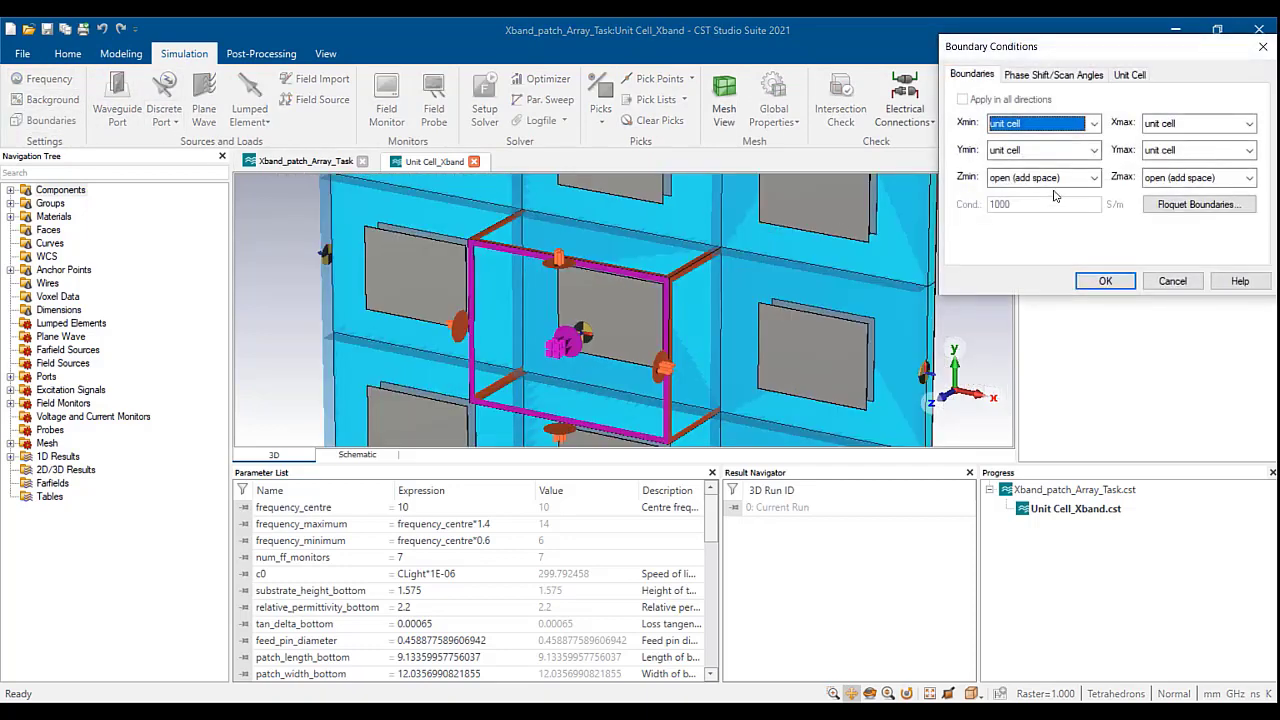
{"action": "mouse_move", "coordinate": [768, 348]}
{"action": "left_mouse_down"}
{"action": "mouse_move", "coordinate": [737, 347]}
{"action": "mouse_move", "coordinate": [790, 345]}
{"action": "left_mouse_up"}
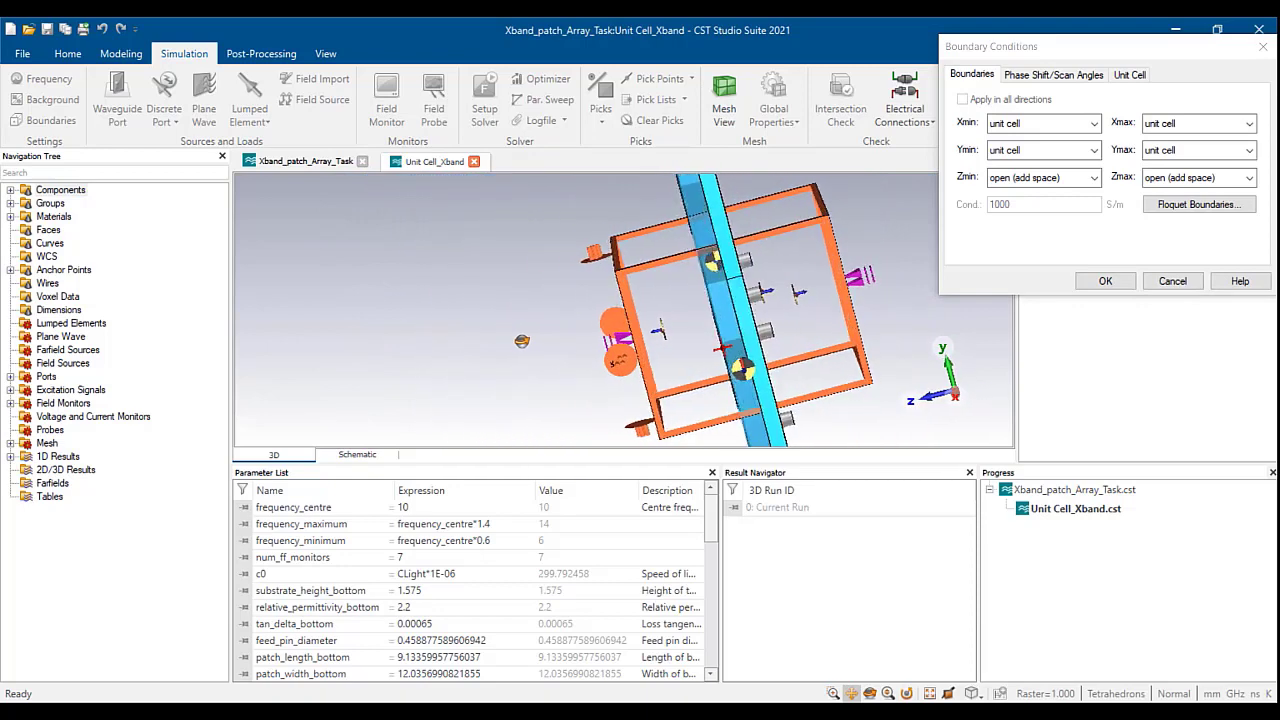
{"action": "left_click", "coordinate": [1052, 177]}
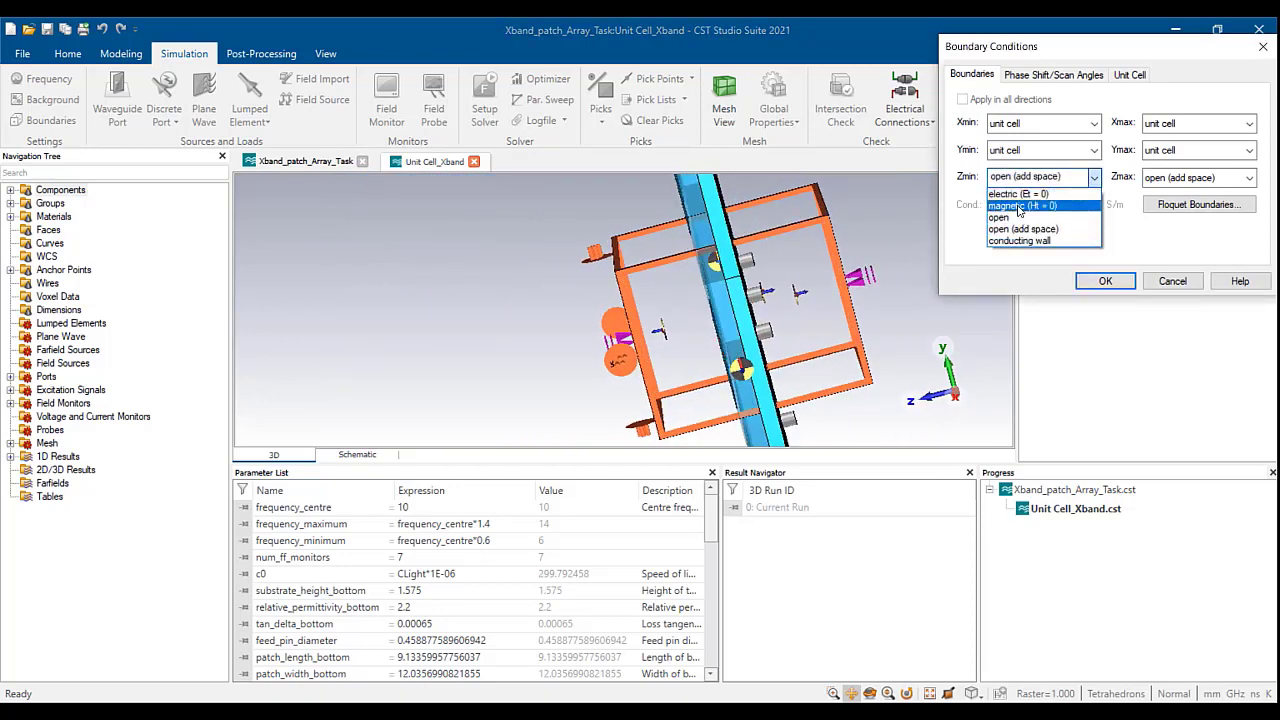
{"action": "left_click", "coordinate": [1017, 194]}
{"action": "left_click_drag", "start_coordinate": [716, 335], "coordinate": [972, 297]}
{"action": "left_click", "coordinate": [1116, 288]}
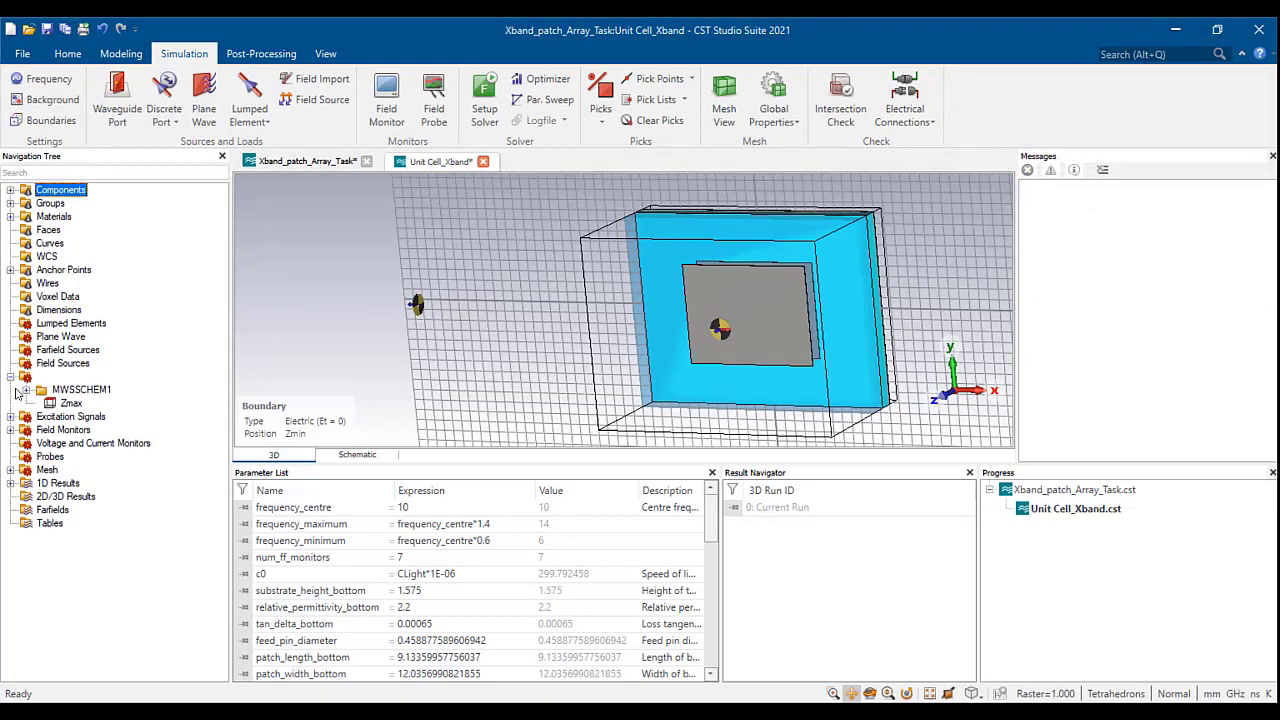
- Enable polarization independent of scan angle phi for the Zmax Floquet port
{"action": "left_click", "coordinate": [62, 403]}
{"action": "right_click", "coordinate": [58, 405]}
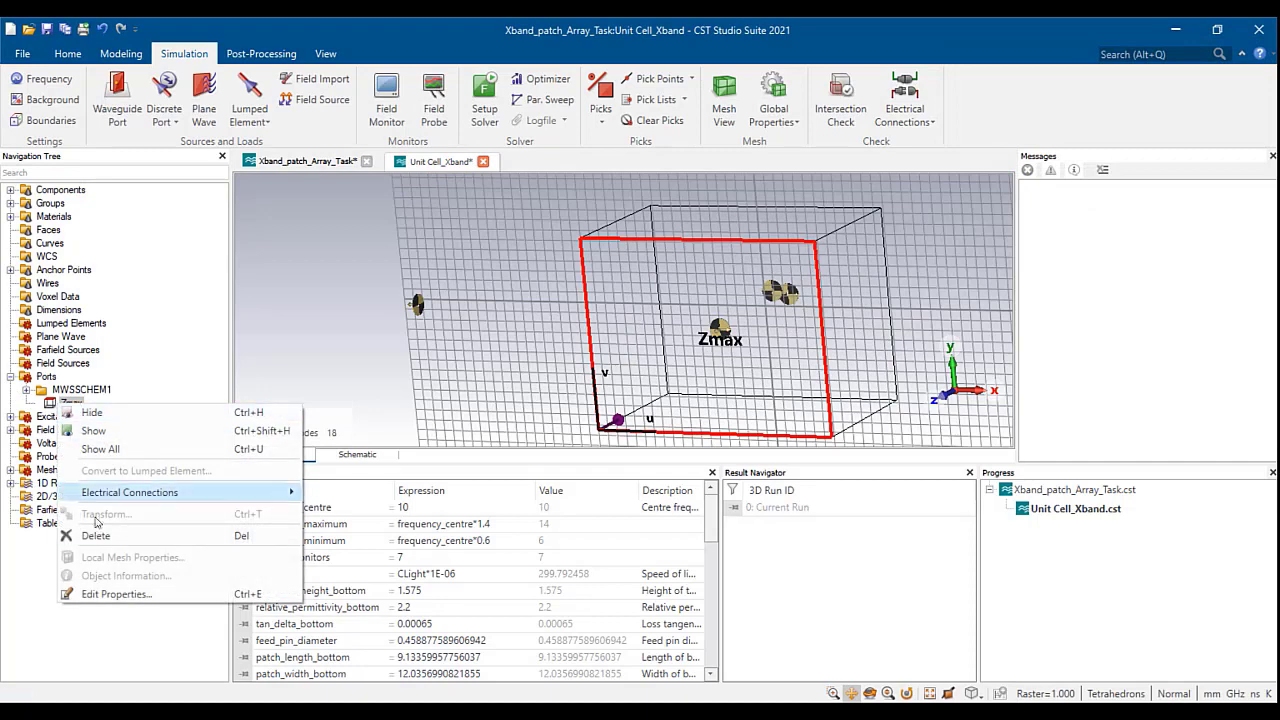
{"action": "left_click", "coordinate": [108, 594]}
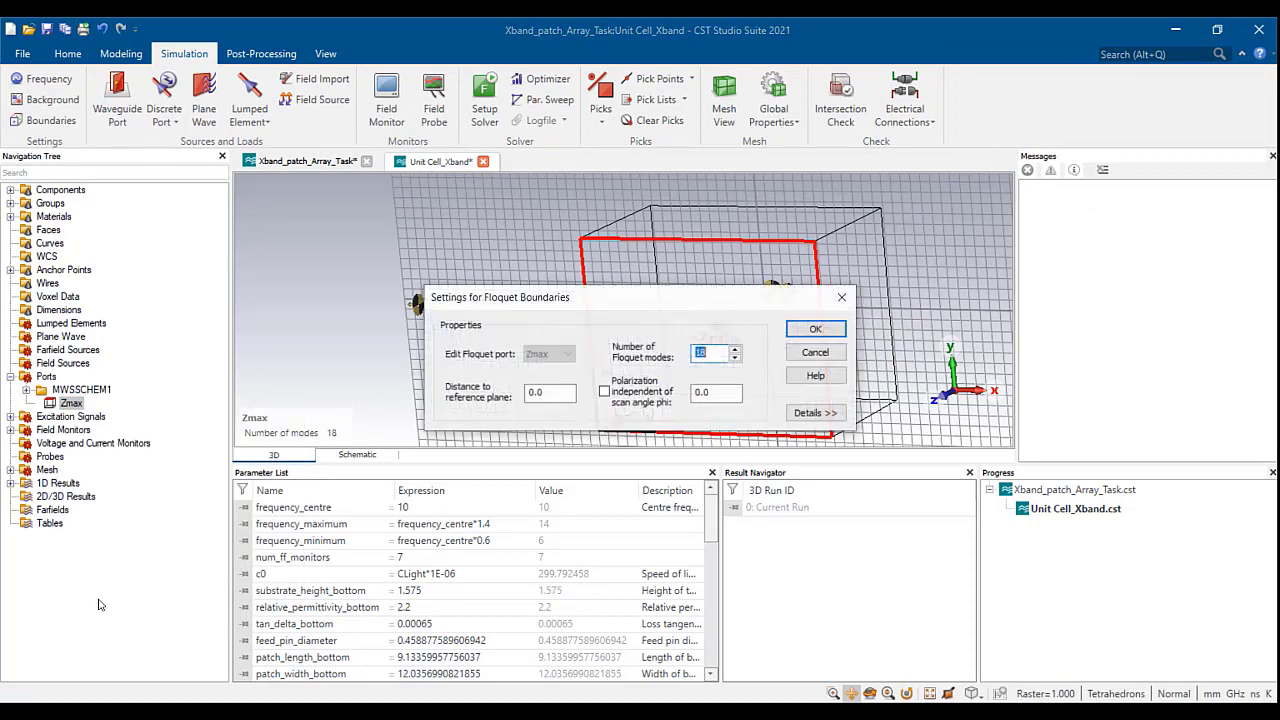
{"action": "left_click", "coordinate": [602, 396]}
{"action": "left_click", "coordinate": [605, 393]}
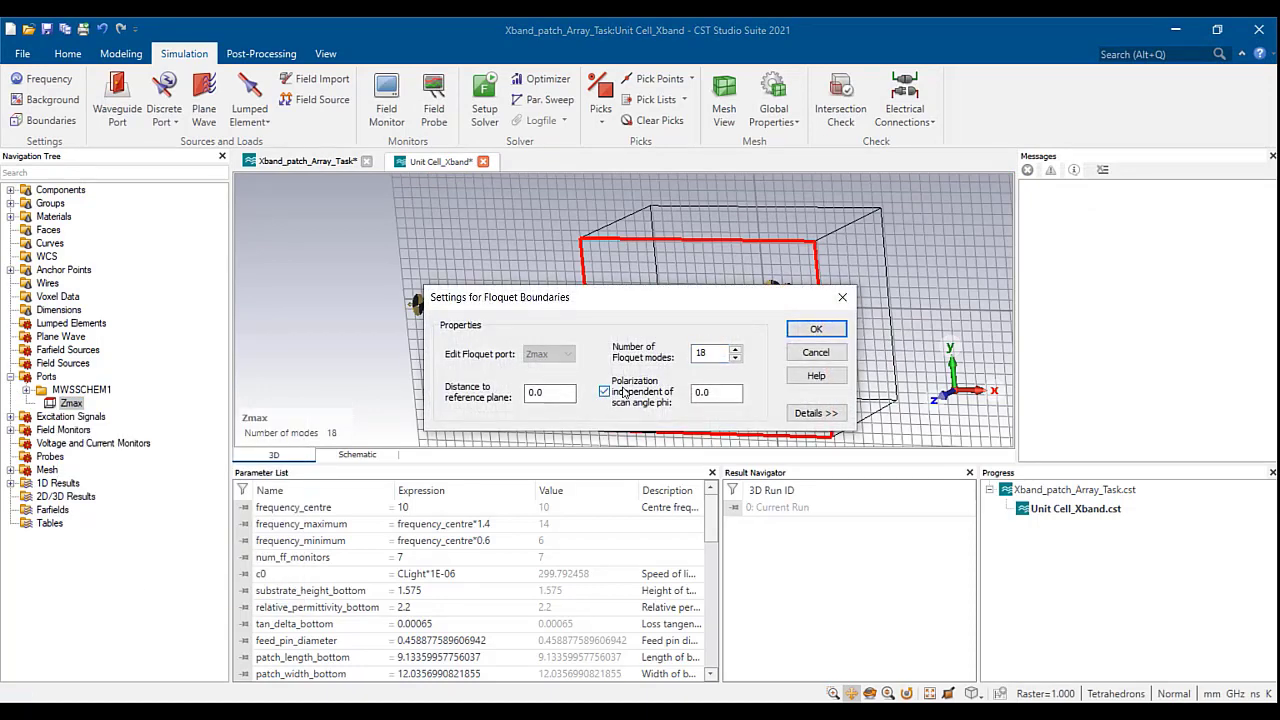
{"action": "left_click", "coordinate": [816, 329]}
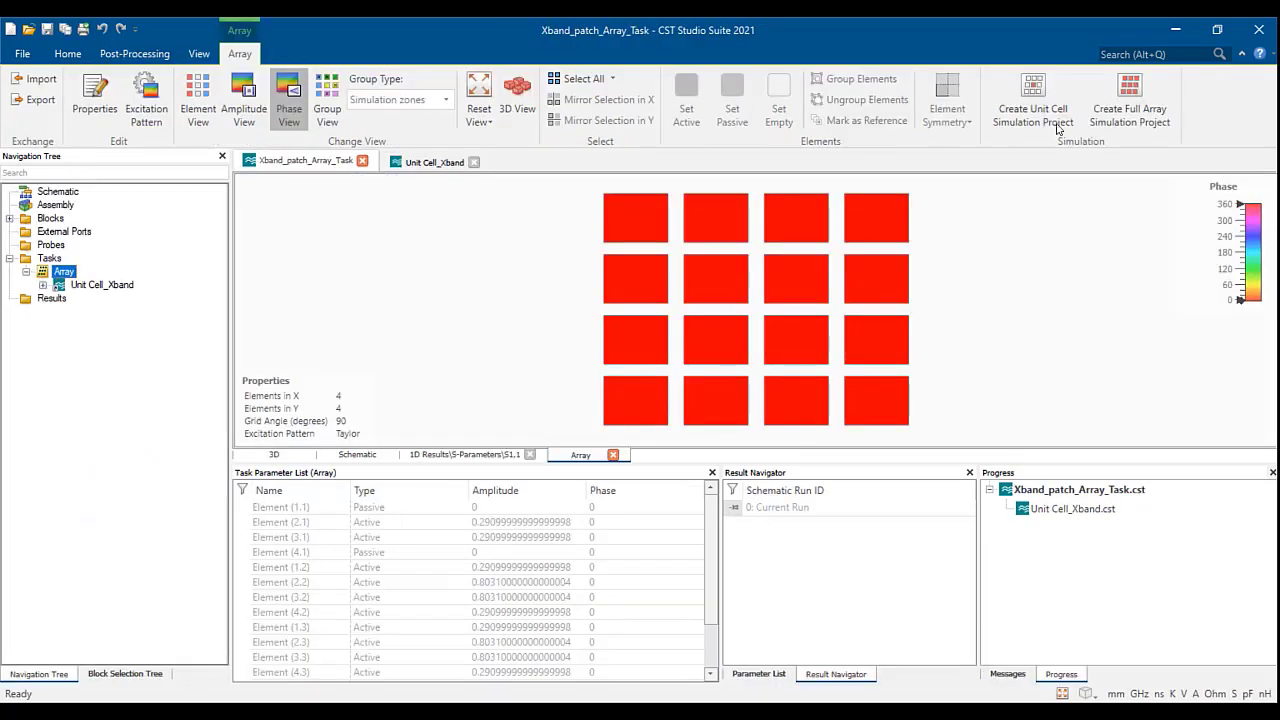
- Create the full array simulation project Full Array_Xband with a 10 GHz operating frequency and save it
{"action": "left_click", "coordinate": [1120, 105]}
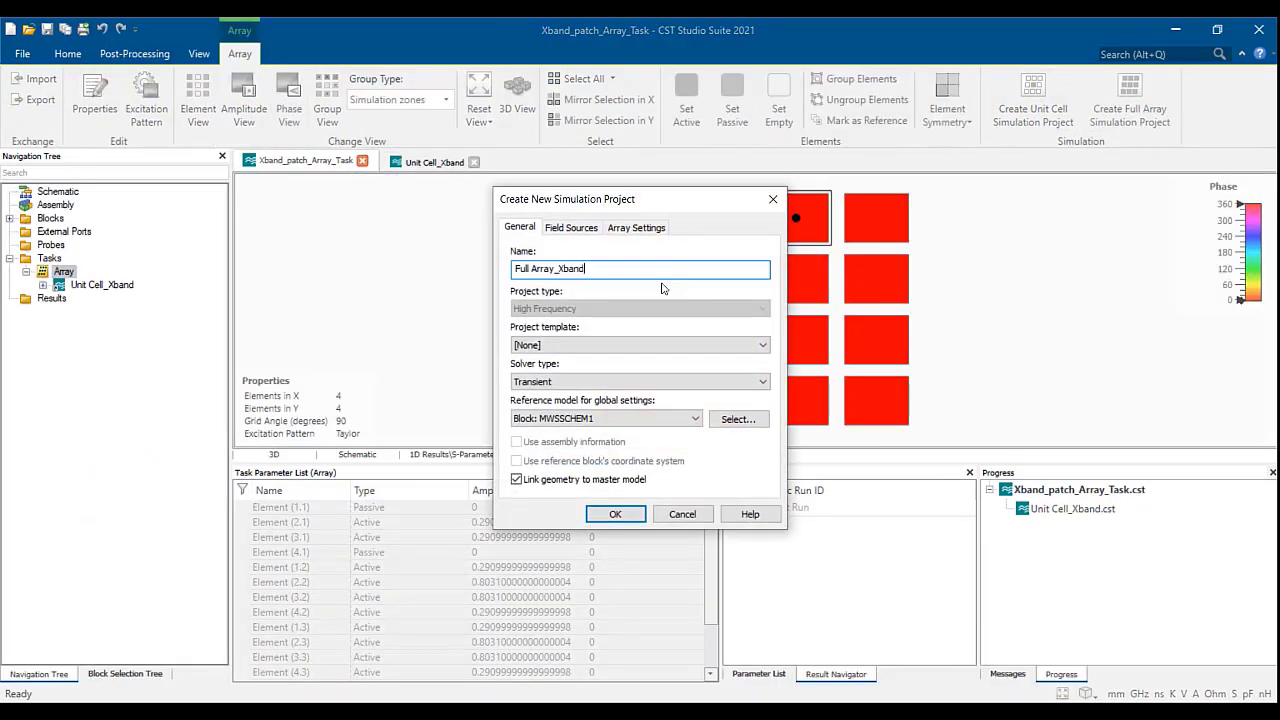
{"action": "left_click", "coordinate": [618, 514]}
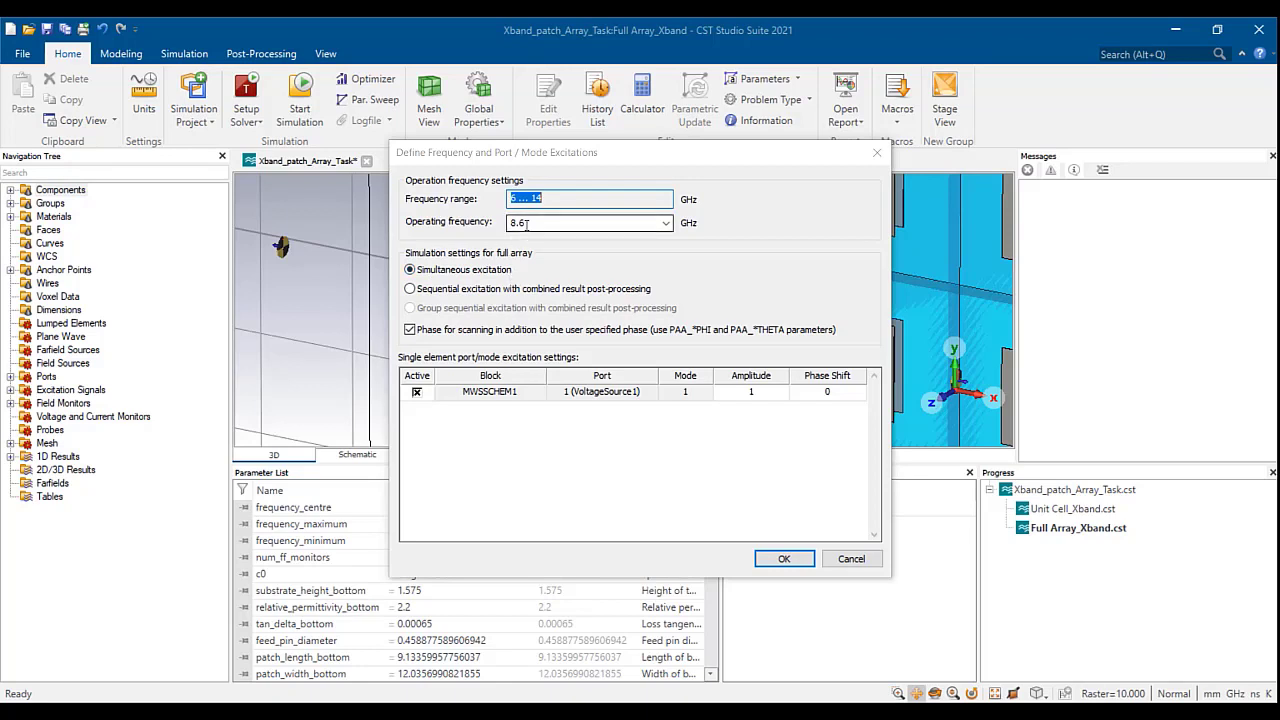
{"action": "left_click", "coordinate": [665, 222]}
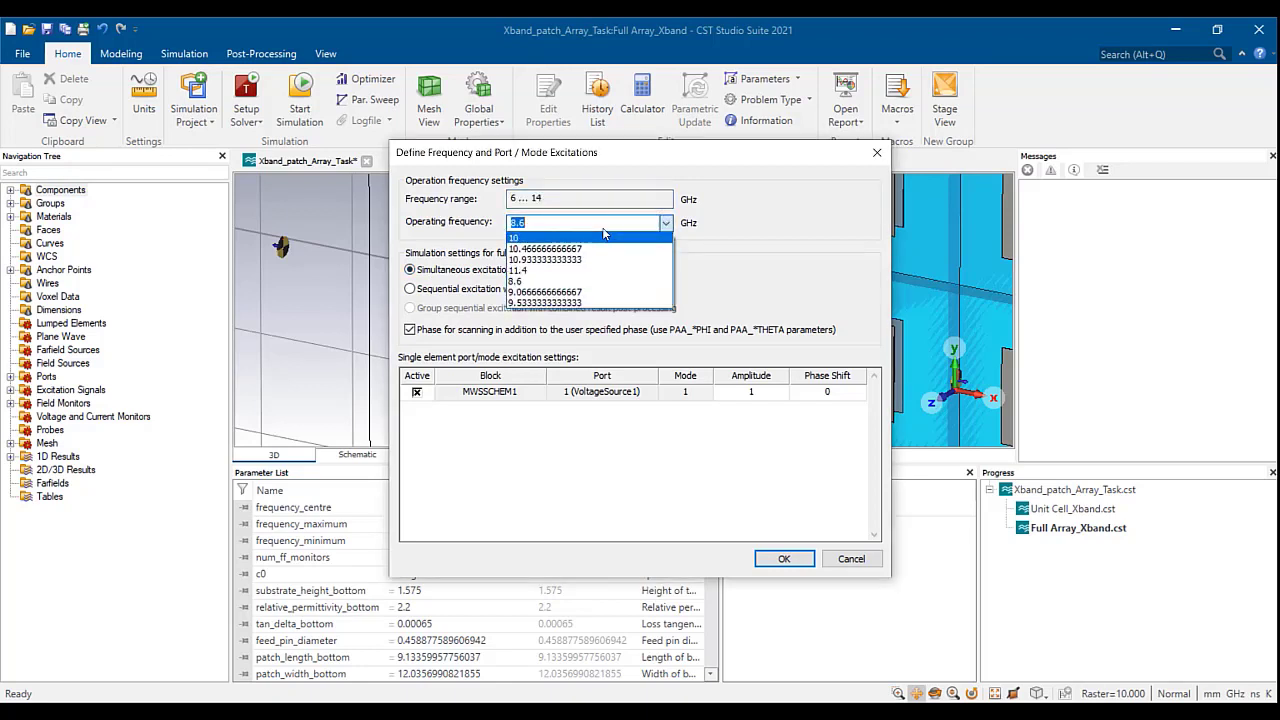
{"action": "left_click", "coordinate": [606, 242]}
{"action": "left_click", "coordinate": [785, 558]}
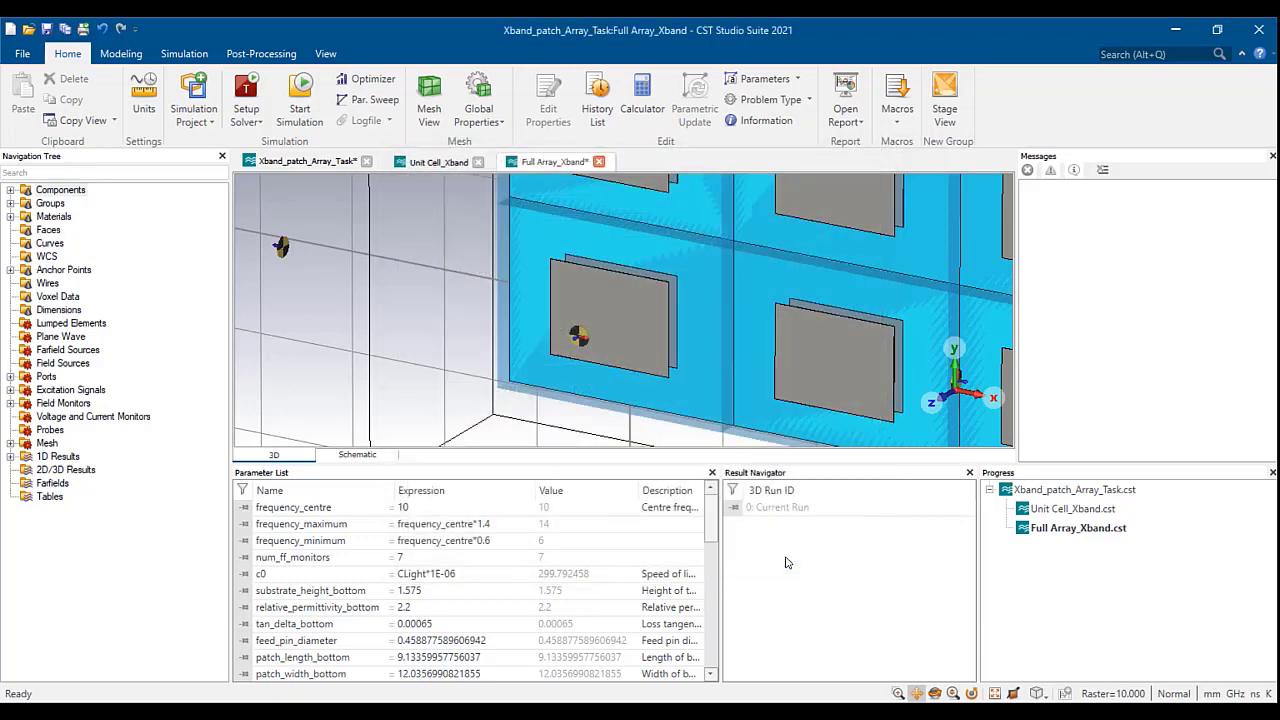
{"action": "key", "text": "ctrl+s"}
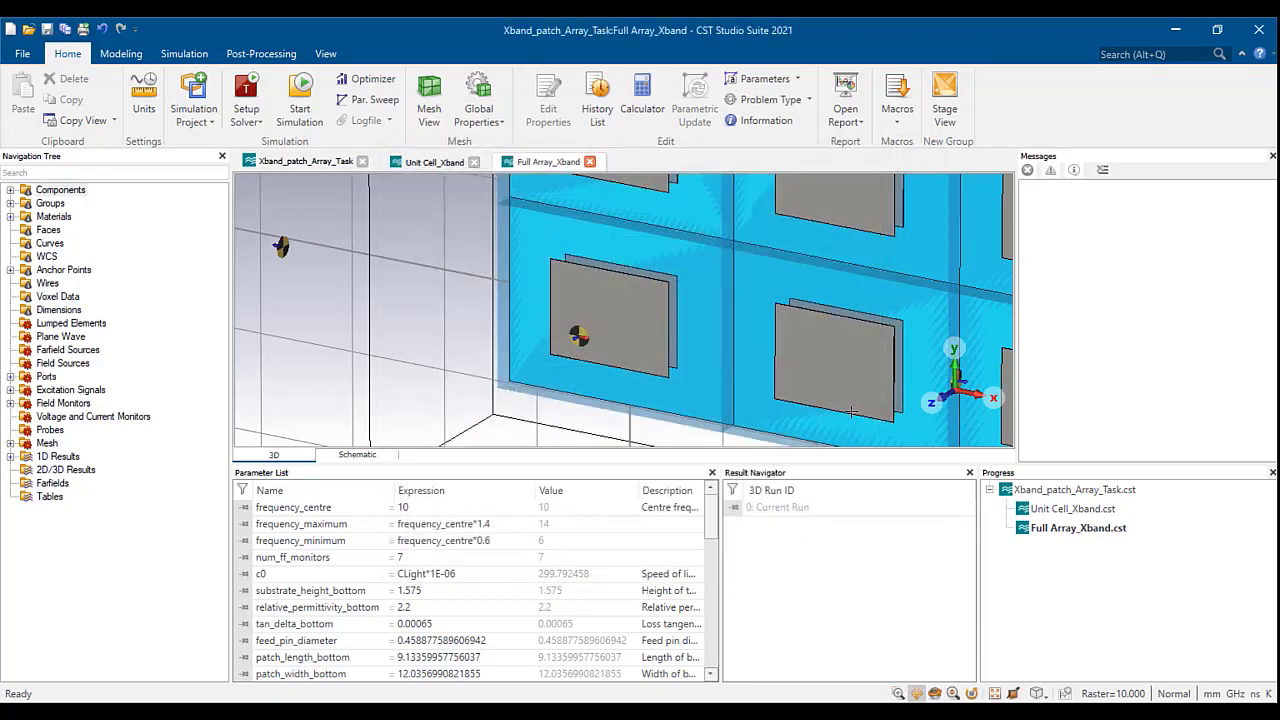
- Update the Array task to run its unit cell and full array simulations
{"action": "scroll", "coordinate": [836, 371], "scroll_direction": "down", "scroll_amount": 1}
{"action": "scroll", "coordinate": [829, 367], "scroll_direction": "up", "scroll_amount": 5}
{"action": "scroll", "coordinate": [819, 361], "scroll_direction": "down", "scroll_amount": 8}
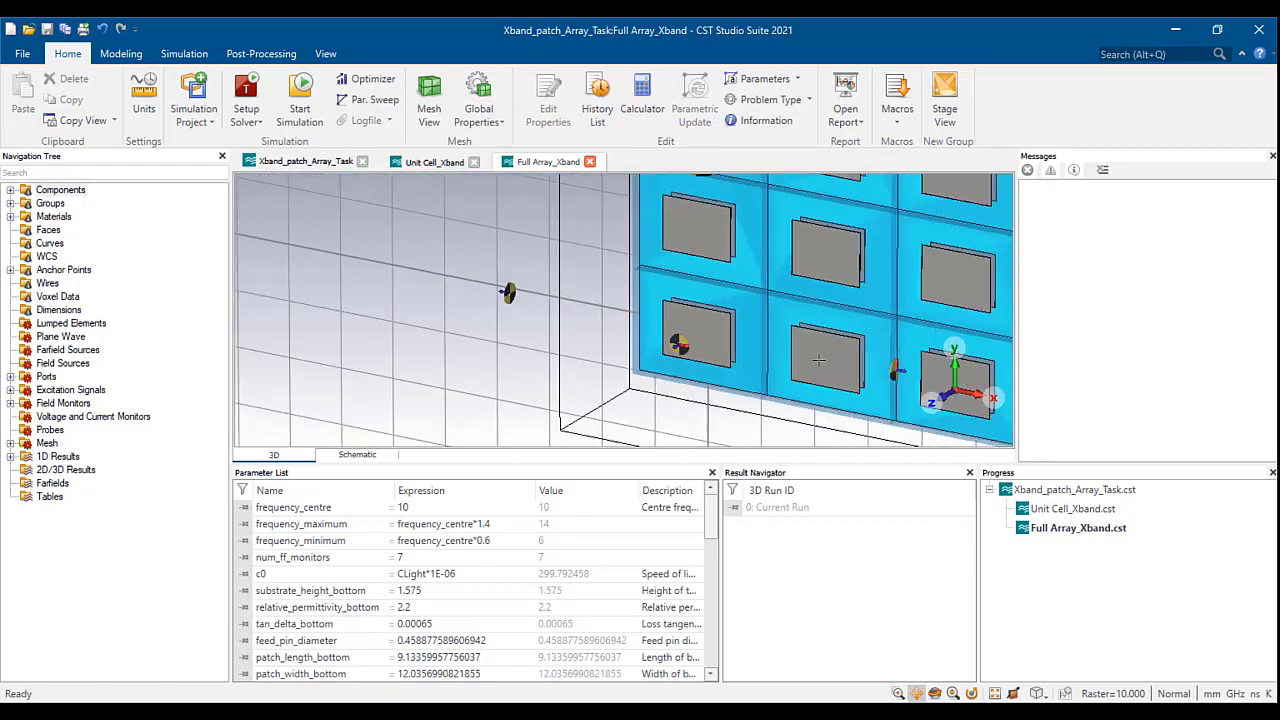
{"action": "scroll", "coordinate": [819, 360], "scroll_direction": "down", "scroll_amount": 6}
{"action": "middle_click_drag", "start_coordinate": [819, 354], "coordinate": [566, 343]}
{"action": "left_click_drag", "start_coordinate": [731, 341], "coordinate": [789, 306], "text": "ctrl"}
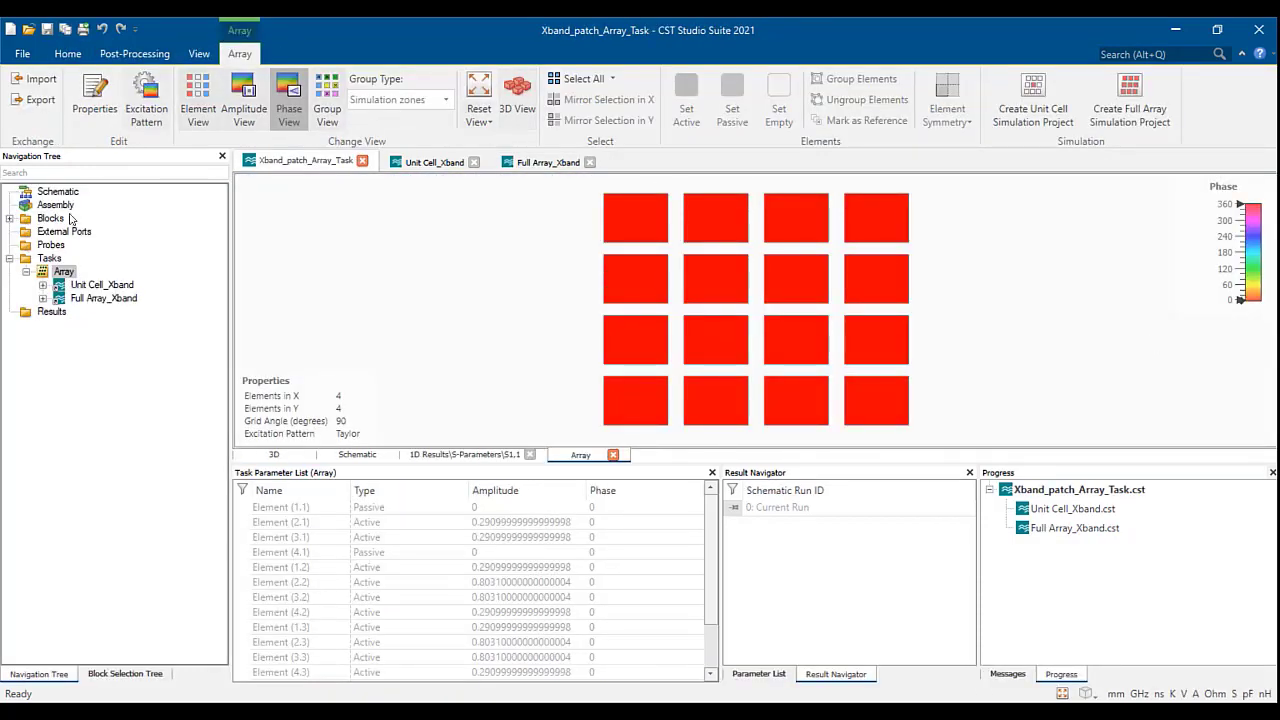
{"action": "right_click", "coordinate": [64, 273]}
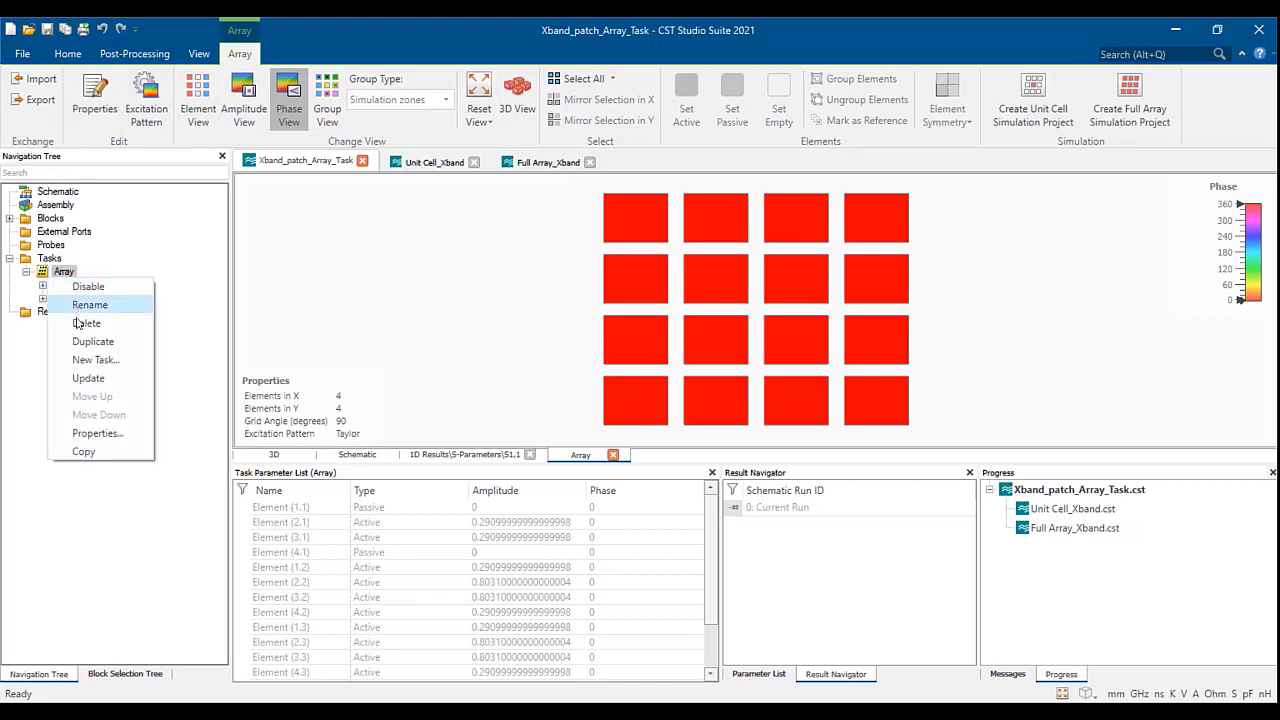
{"action": "left_click", "coordinate": [89, 378]}
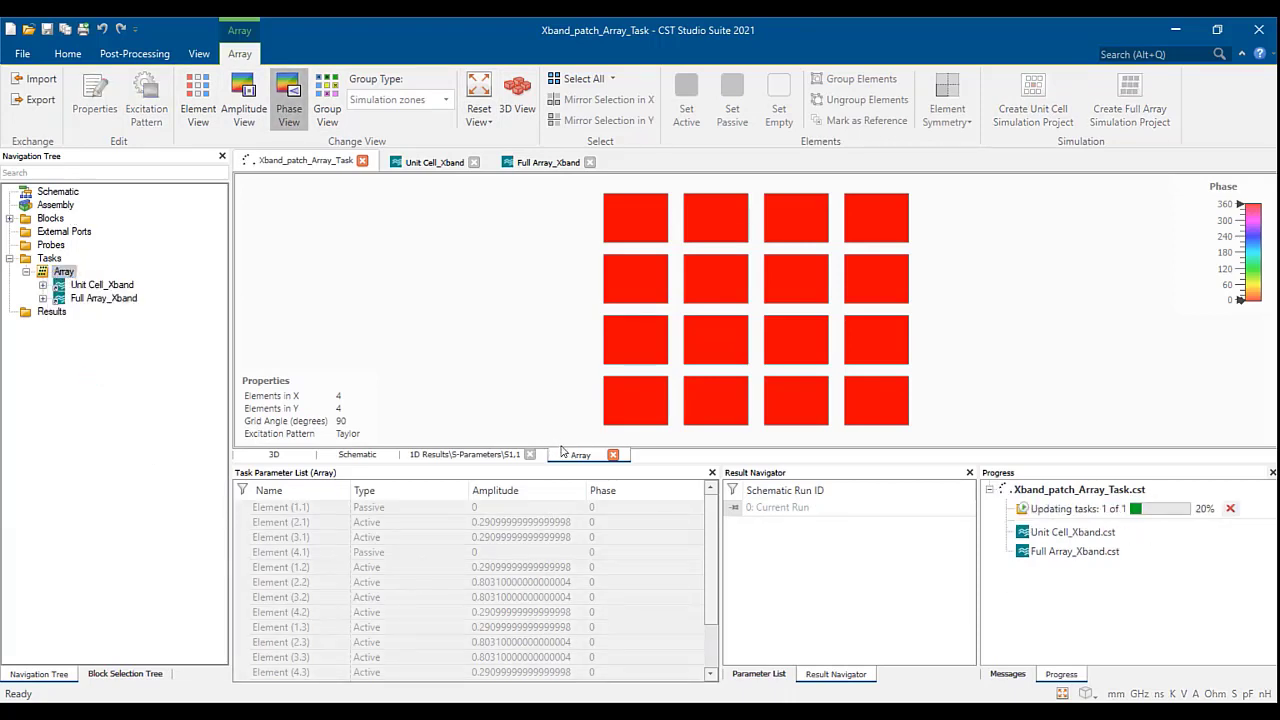
- Examine the unit cell's 3D farfield result at frequency_centre
{"action": "left_click", "coordinate": [100, 285]}
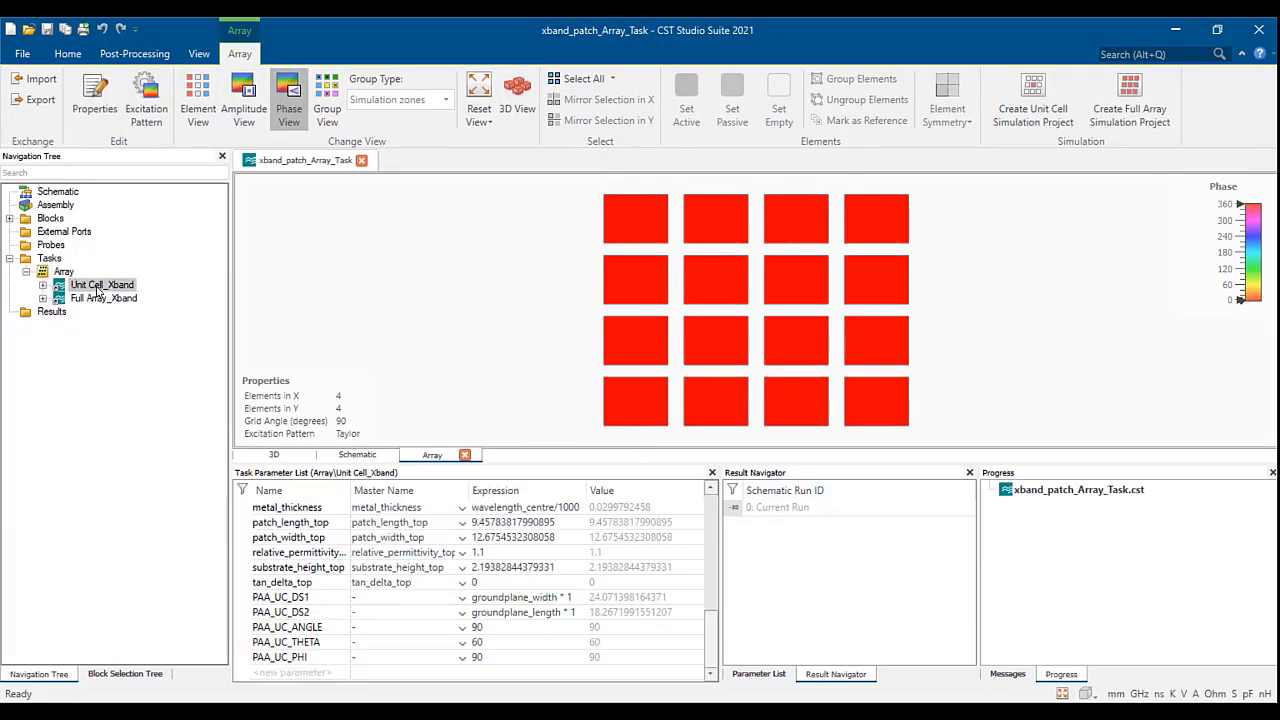
{"action": "left_click", "coordinate": [43, 286]}
{"action": "left_click", "coordinate": [59, 298]}
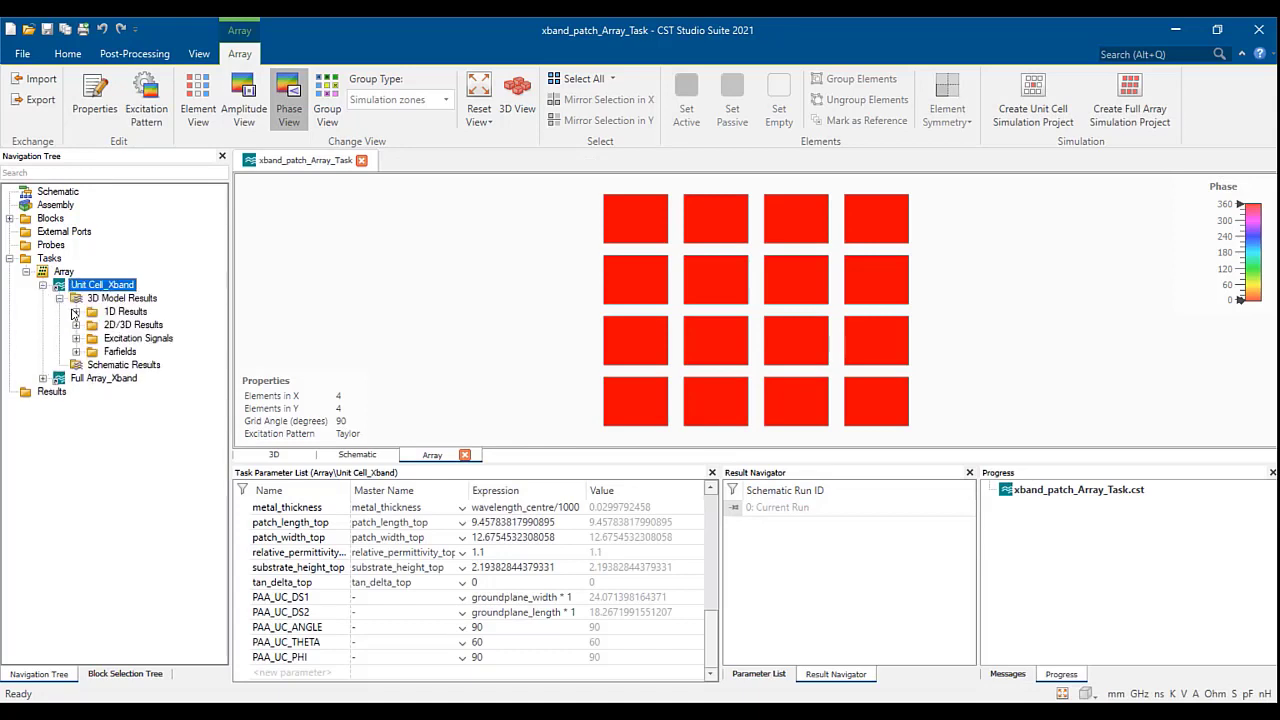
{"action": "left_click", "coordinate": [77, 312]}
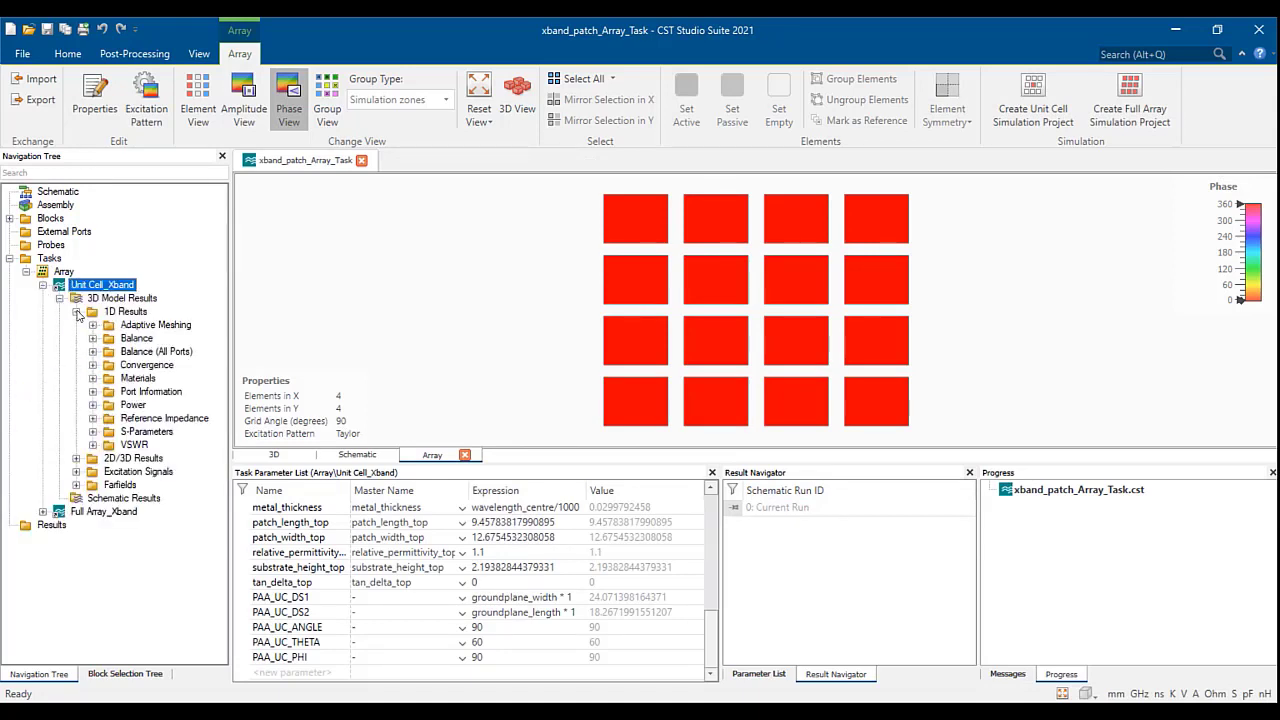
{"action": "left_click", "coordinate": [77, 312]}
{"action": "left_click", "coordinate": [77, 352]}
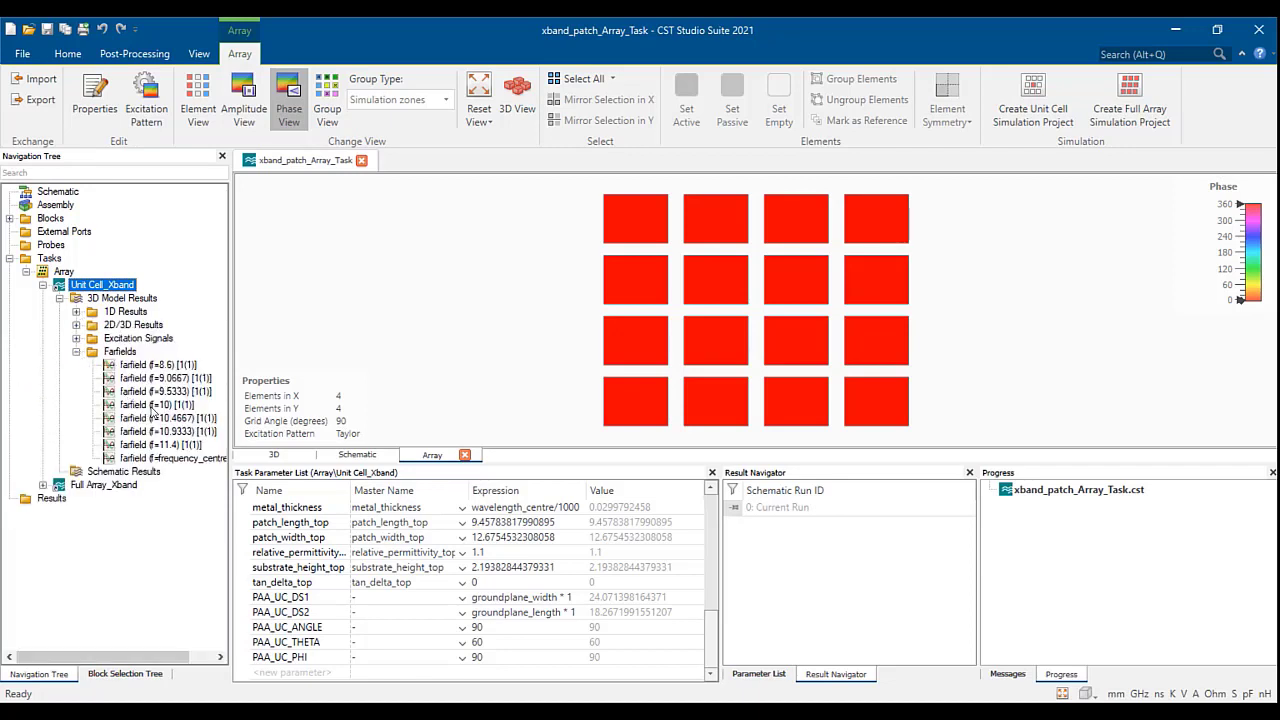
{"action": "double_click", "coordinate": [170, 456]}
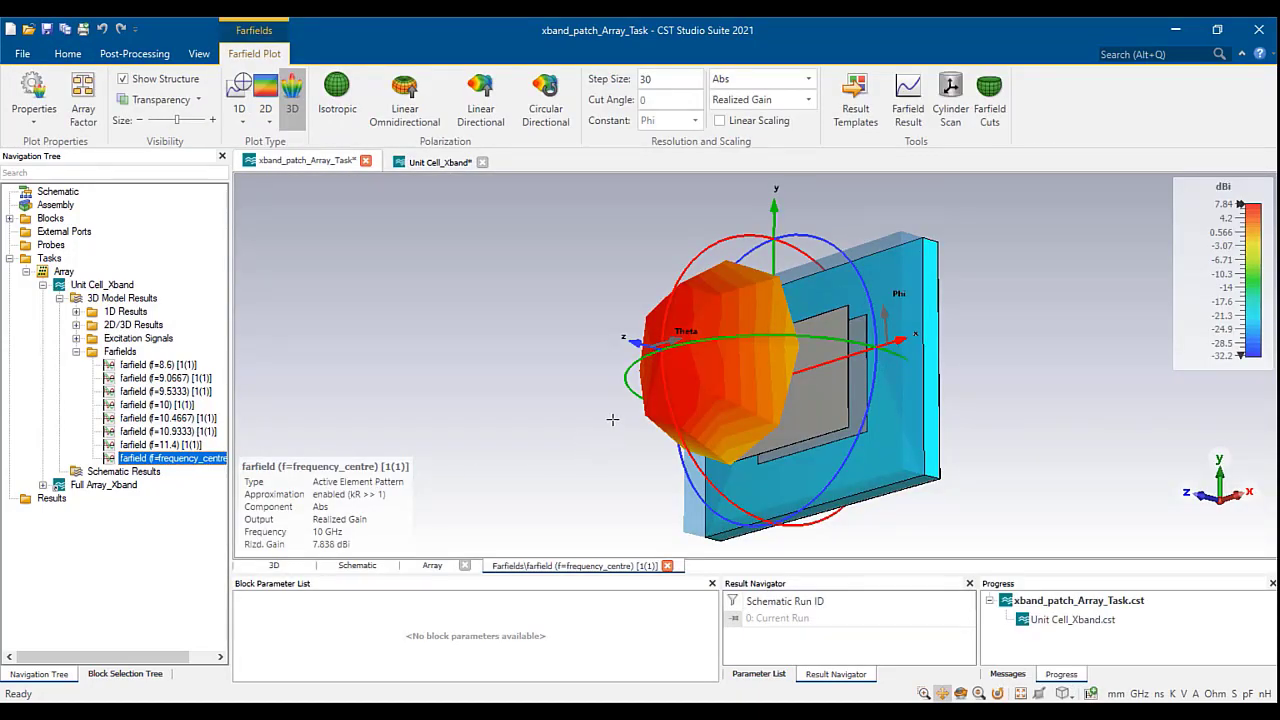
{"action": "mouse_move", "coordinate": [628, 415]}
{"action": "left_mouse_down"}
{"action": "mouse_move", "coordinate": [456, 420]}
{"action": "mouse_move", "coordinate": [661, 235]}
{"action": "mouse_move", "coordinate": [608, 397]}
{"action": "mouse_move", "coordinate": [603, 477]}
{"action": "left_mouse_up"}
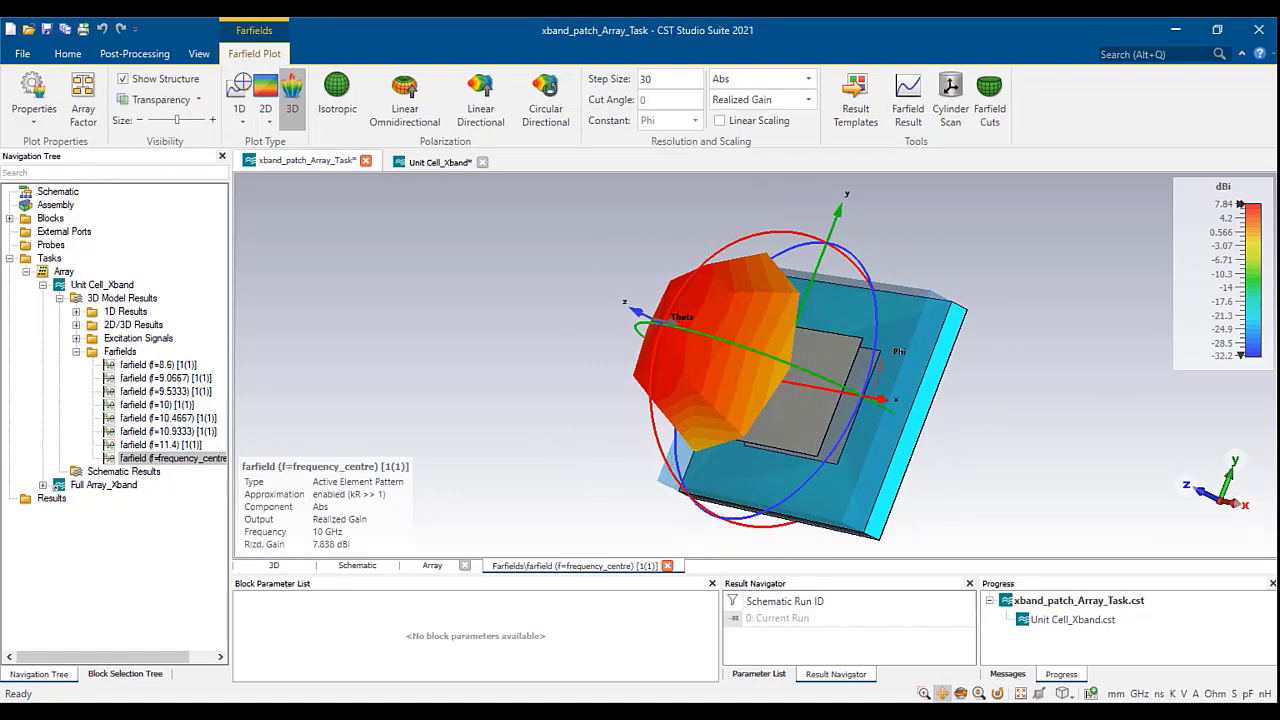
- Plot the full array's farfield result at frequency_centre
{"action": "left_click", "coordinate": [60, 298]}
{"action": "left_click", "coordinate": [43, 326]}
{"action": "left_click", "coordinate": [60, 338]}
{"action": "left_click", "coordinate": [76, 392]}
{"action": "left_click", "coordinate": [172, 511]}
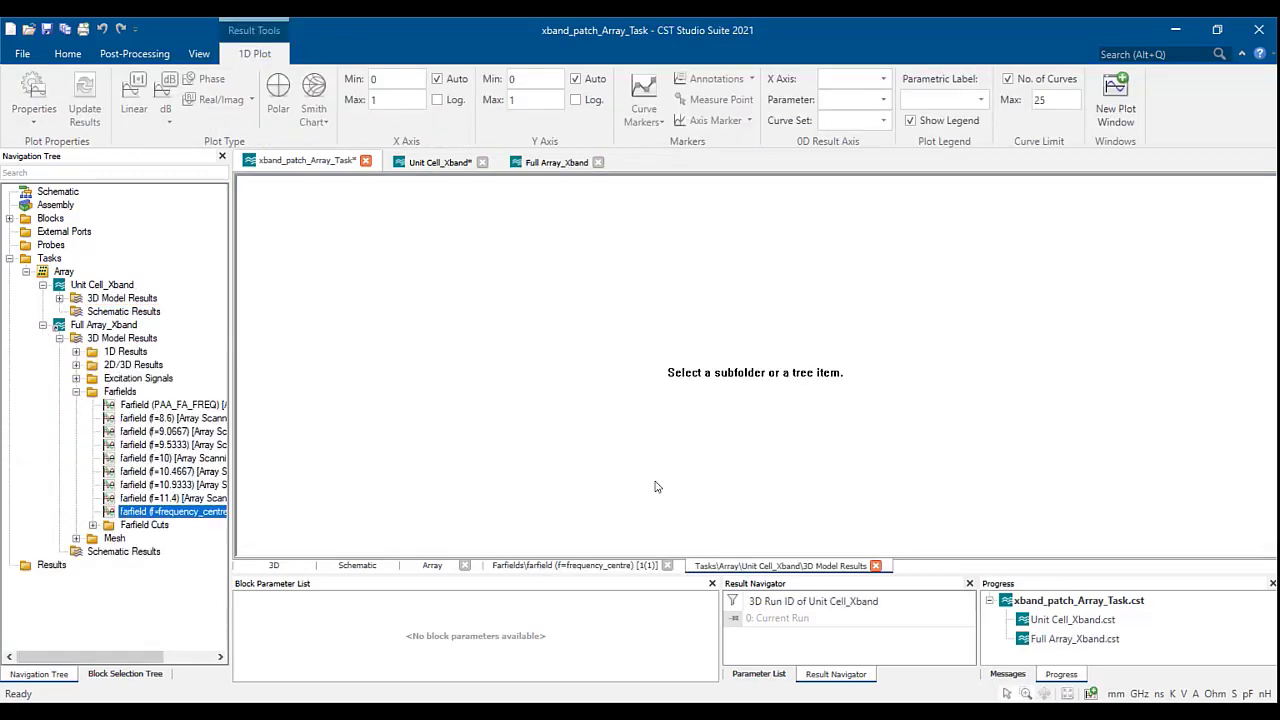
- Show the full array's farfield as Realized Gain and examine the pattern in front of and behind the array
{"action": "left_click", "coordinate": [760, 99]}
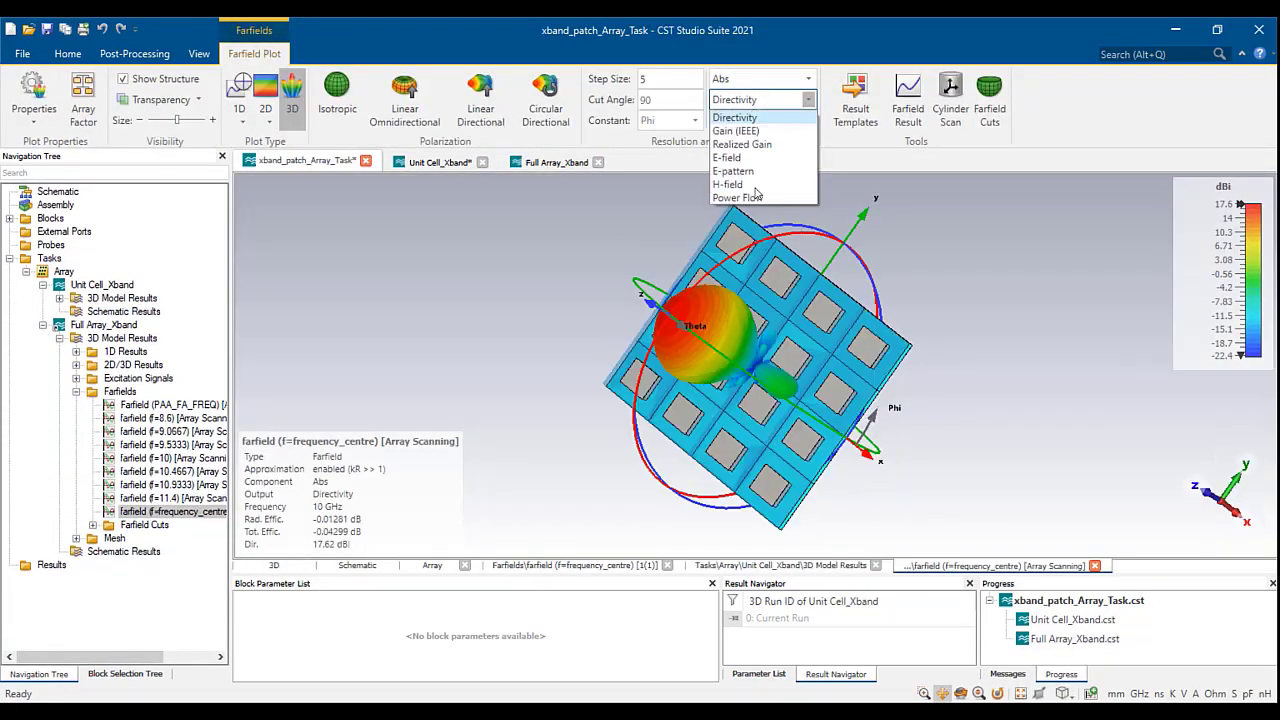
{"action": "left_click", "coordinate": [742, 144]}
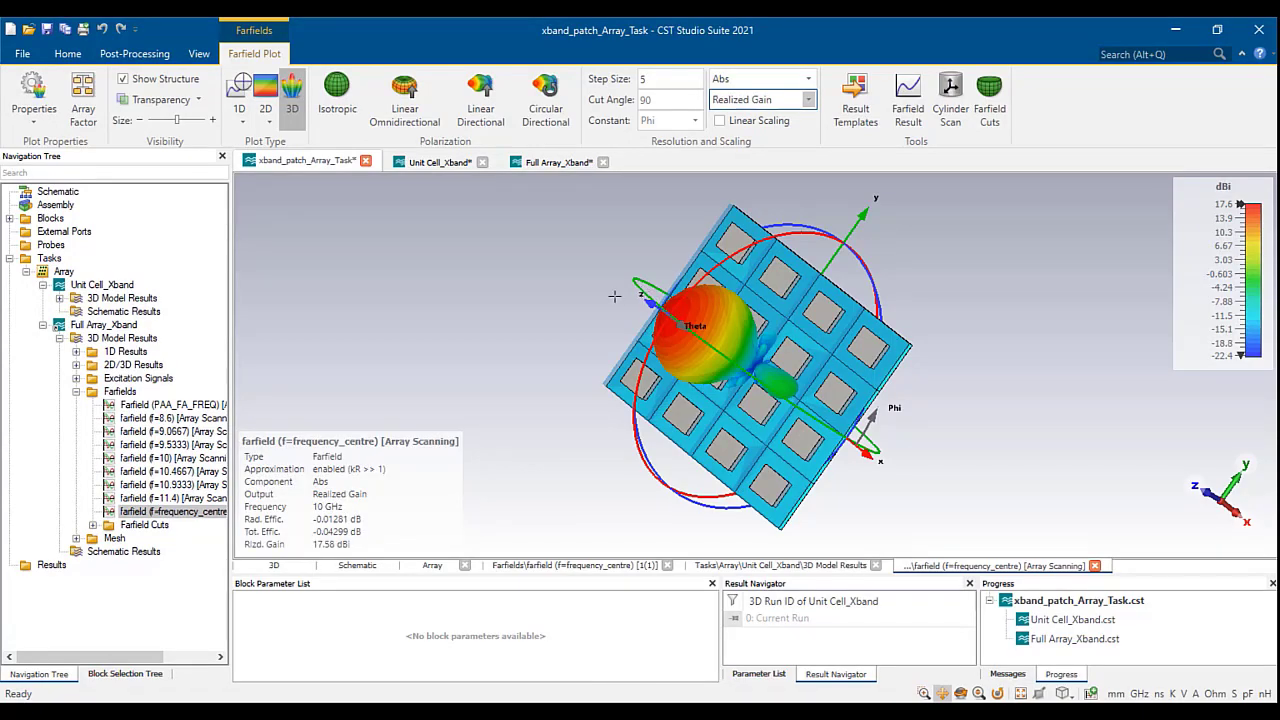
{"action": "left_click_drag", "start_coordinate": [614, 296], "coordinate": [292, 216]}
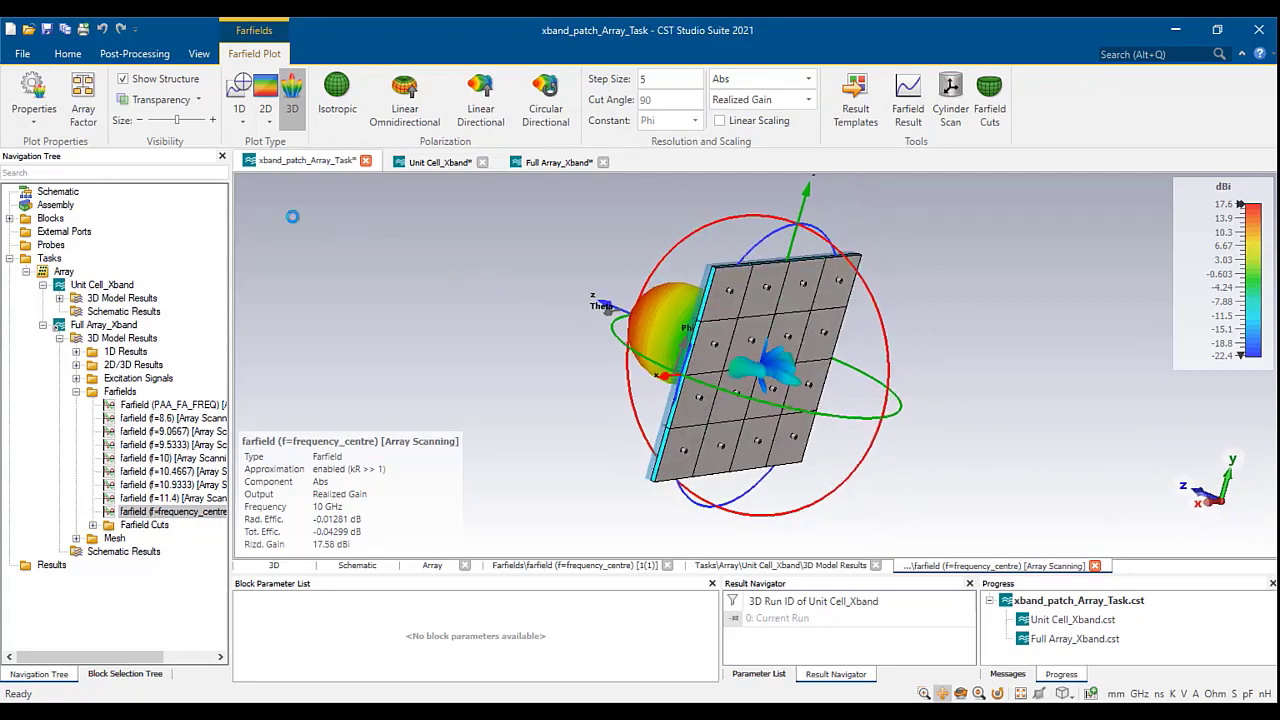
- Examine the full array's scan angle and operating frequency parameters in the Full Array_Xband project
{"action": "left_click_drag", "start_coordinate": [320, 574], "coordinate": [309, 340]}
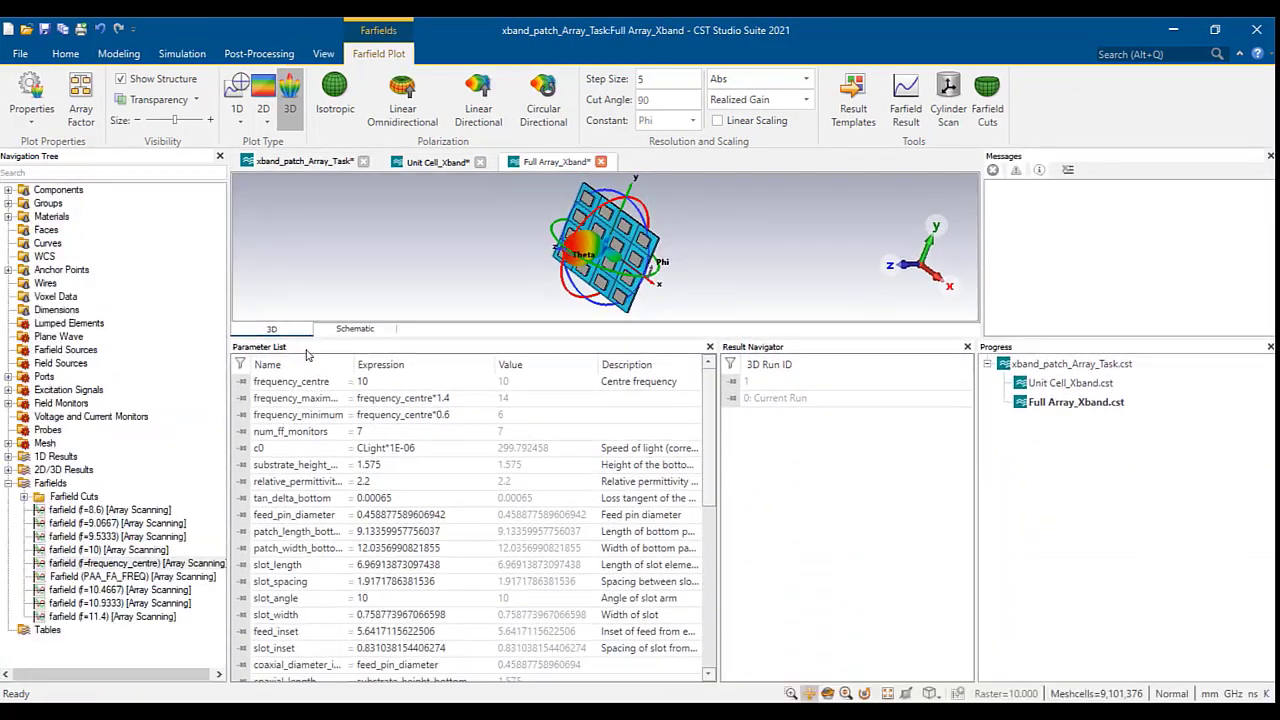
{"action": "scroll", "coordinate": [315, 592], "scroll_direction": "down", "scroll_amount": 7}
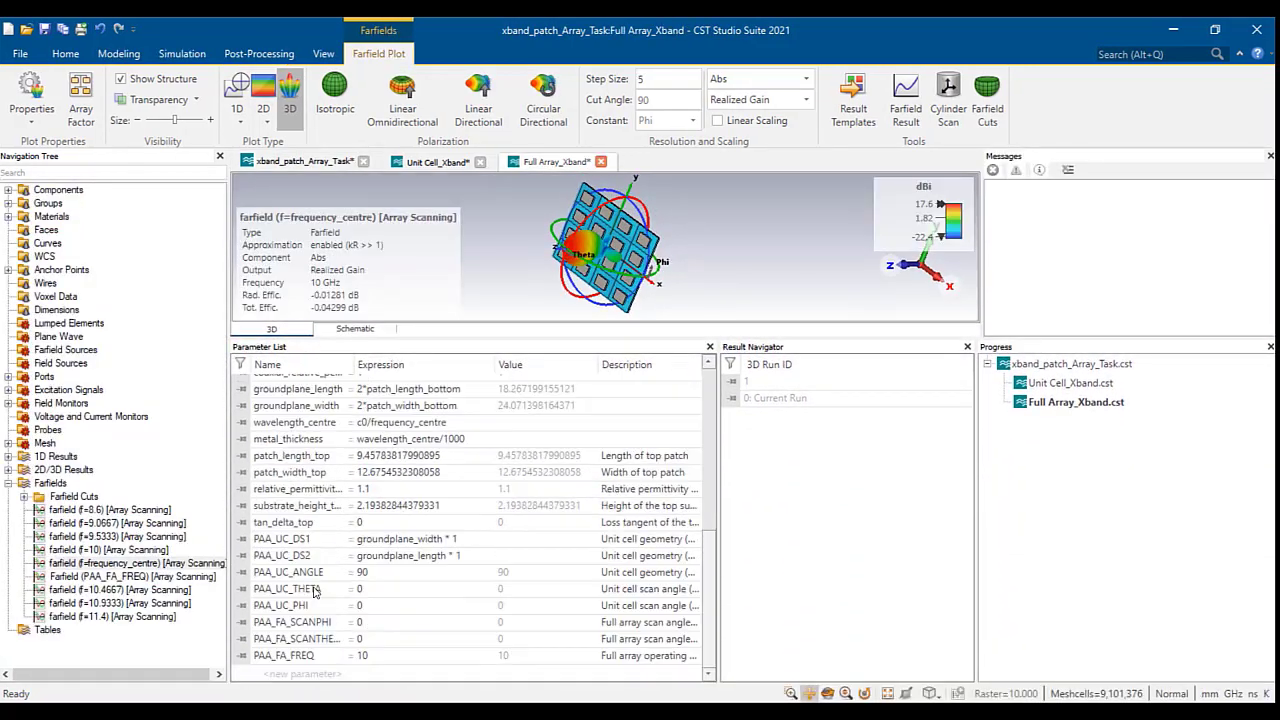
{"action": "left_click", "coordinate": [366, 643]}
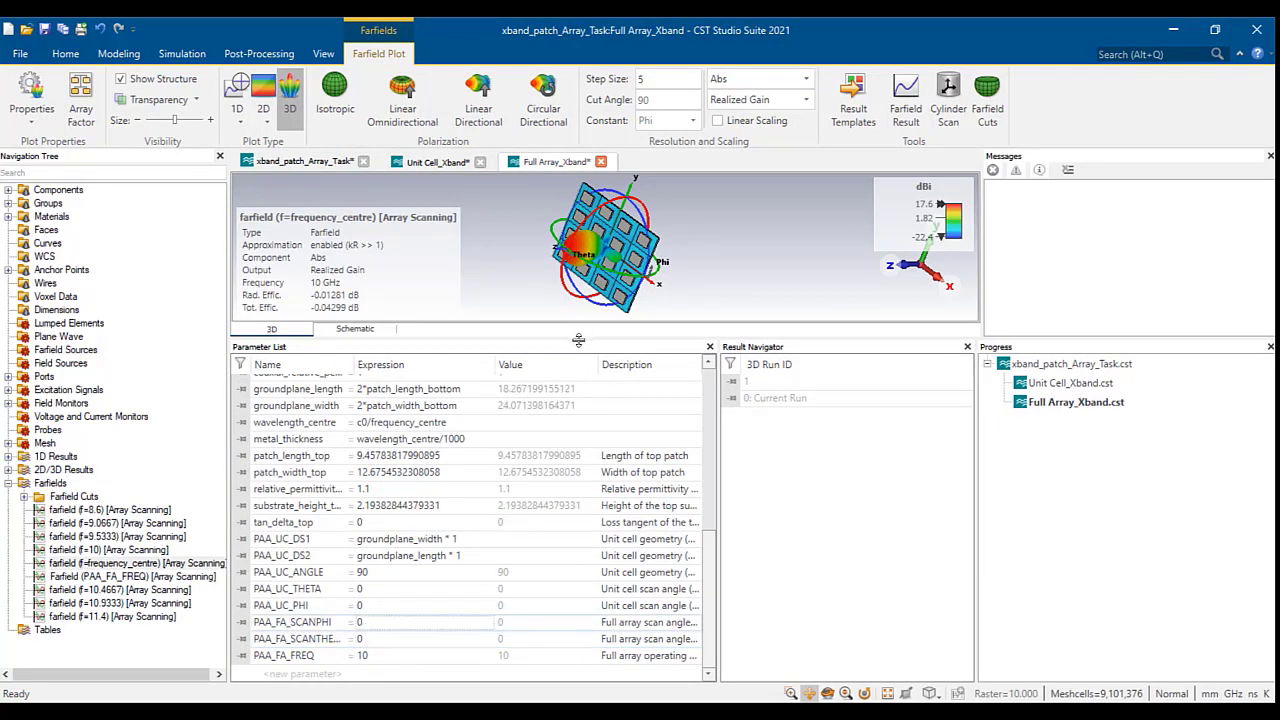
{"action": "left_click_drag", "start_coordinate": [578, 340], "coordinate": [578, 571]}
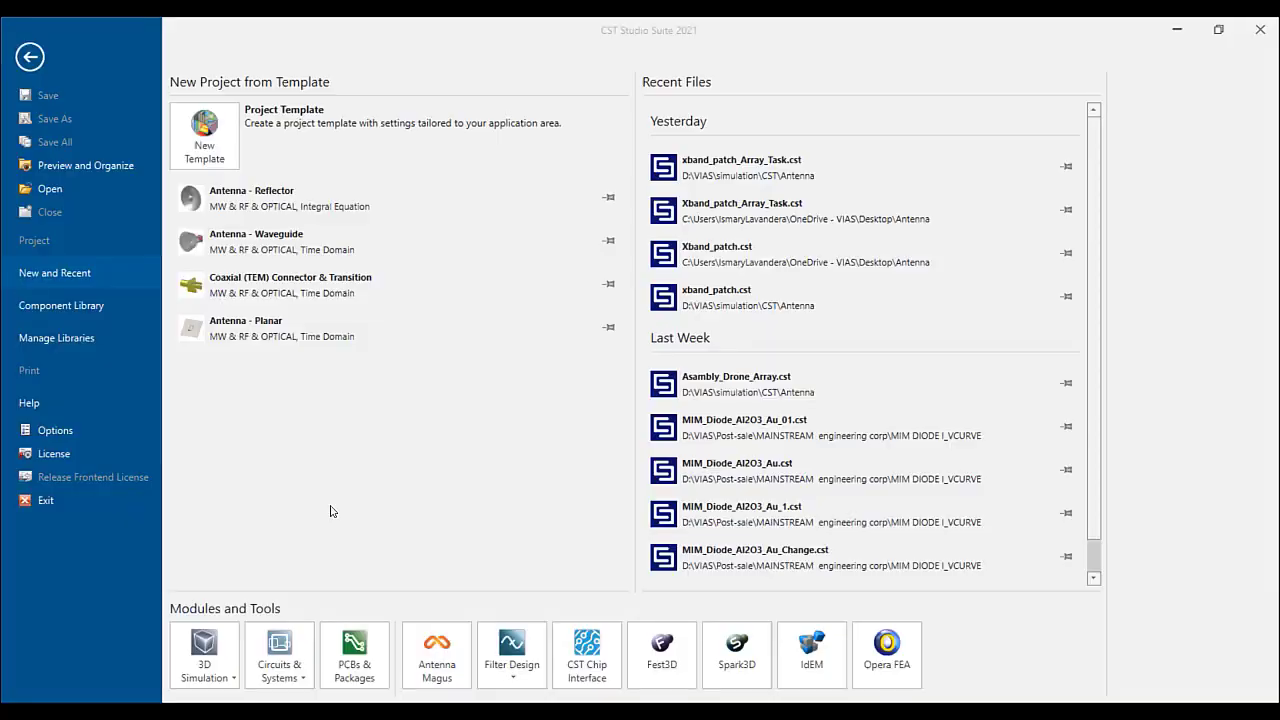
- Create a new Circuits & Systems assembly project and add the CSTD-104-6329_hawk_small (1) drone model as a block
{"action": "left_click", "coordinate": [286, 681]}
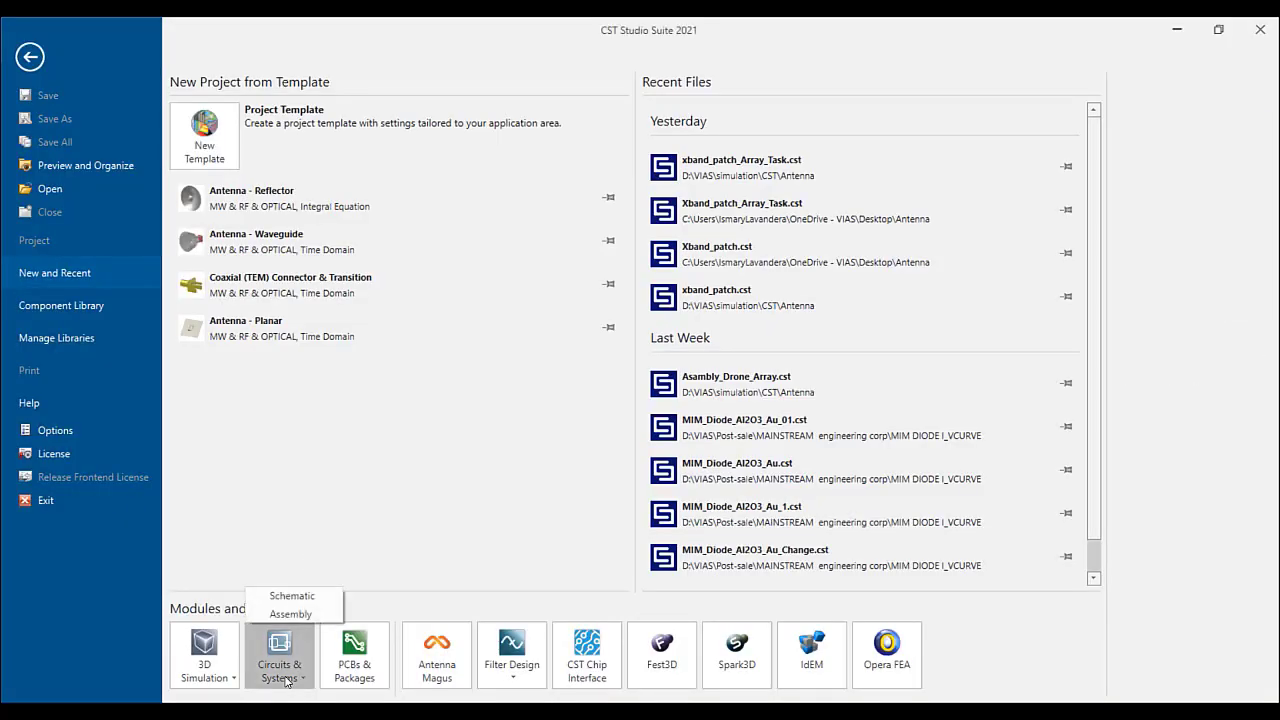
{"action": "mouse_move", "coordinate": [282, 620]}
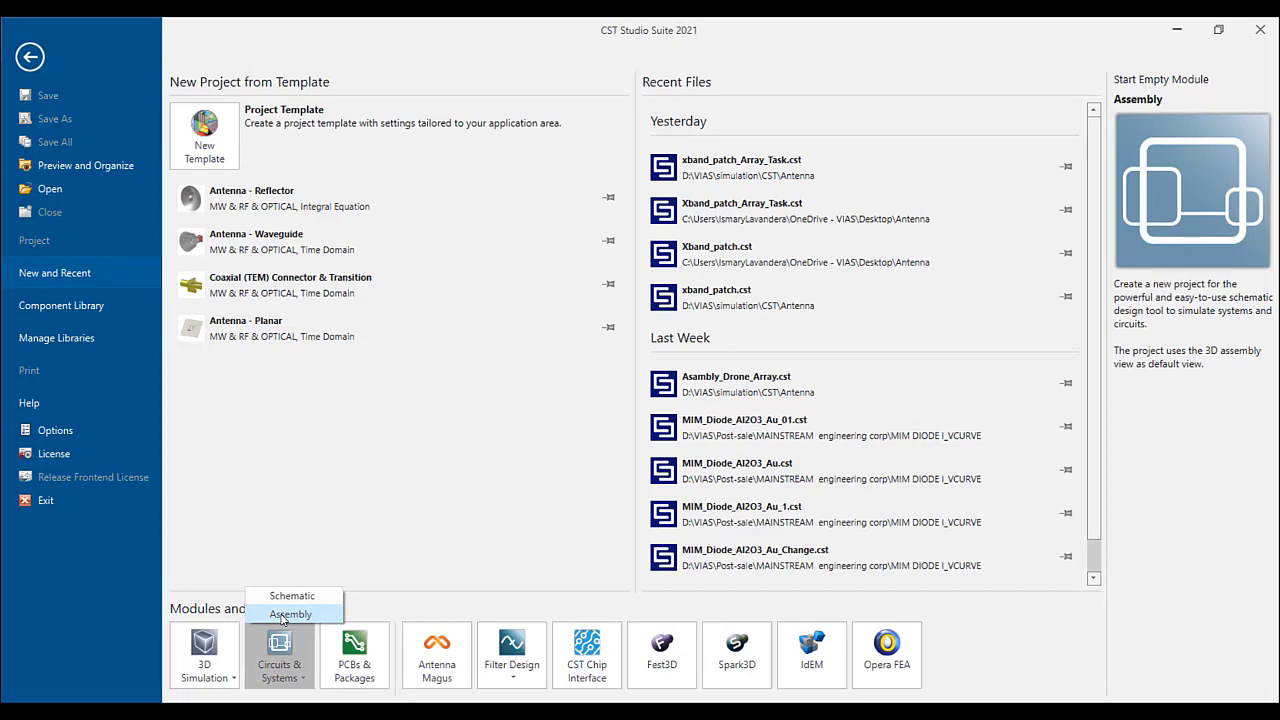
{"action": "left_click", "coordinate": [282, 614]}
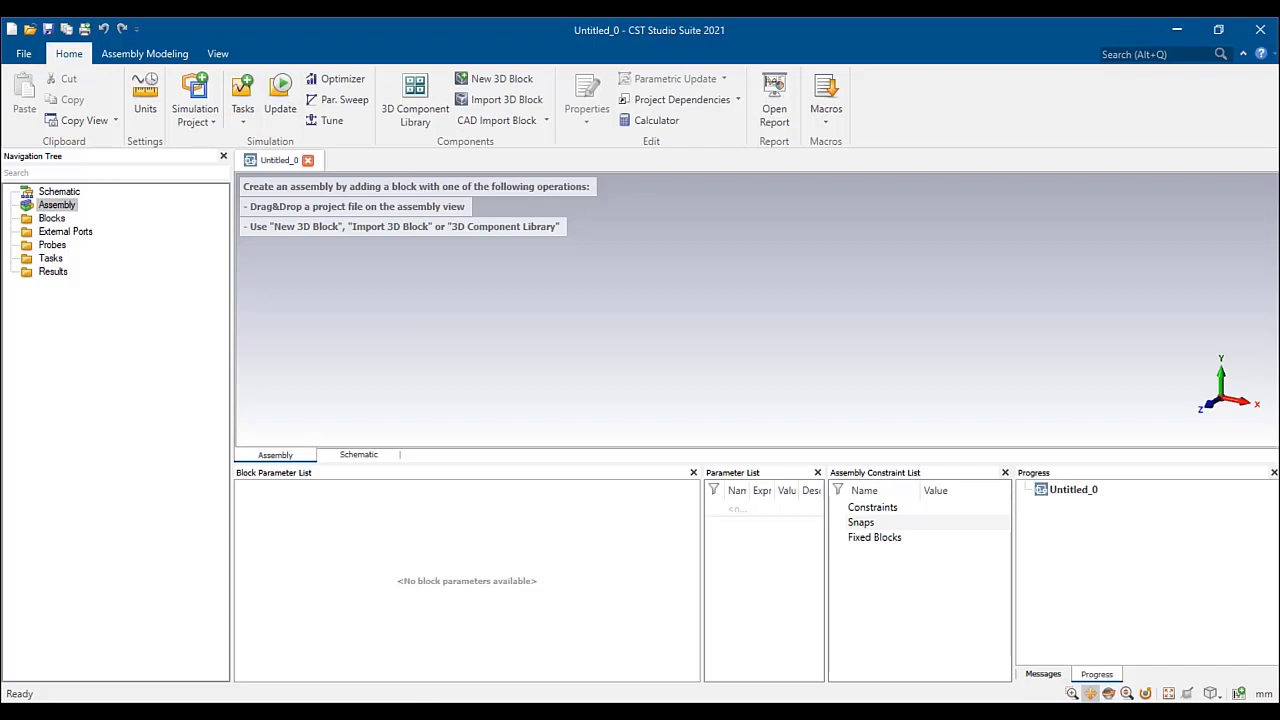
{"action": "left_click", "coordinate": [472, 711]}
{"action": "left_click_drag", "start_coordinate": [1275, 200], "coordinate": [655, 302]}
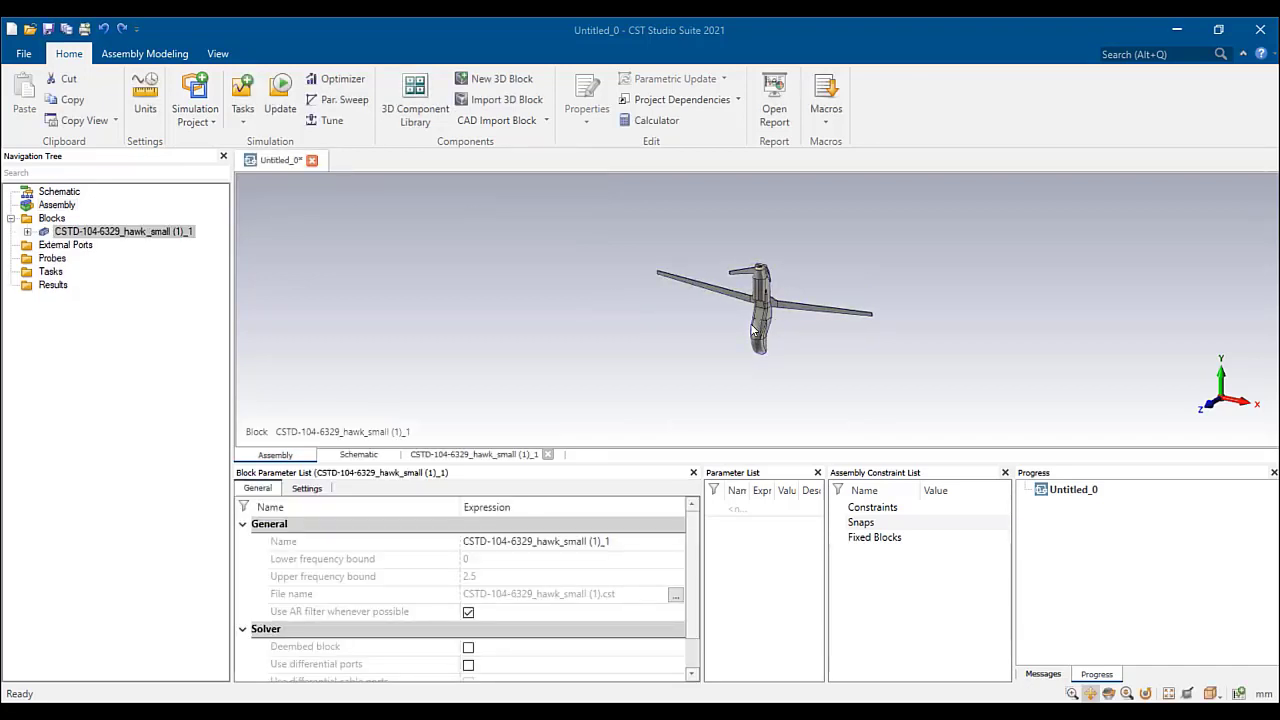
- Pick the flat fuselage face just ahead of the drone's wings and create anchor_1 on it
{"action": "left_click_drag", "start_coordinate": [739, 355], "coordinate": [770, 348]}
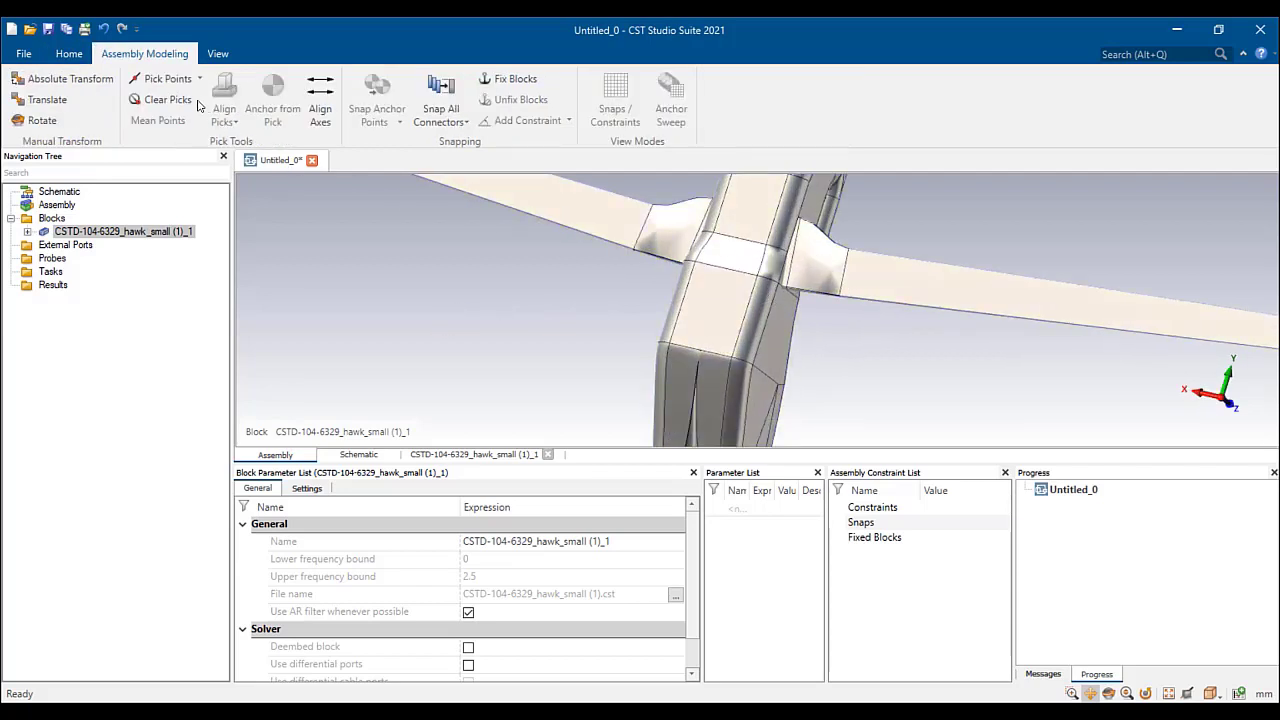
{"action": "left_click", "coordinate": [199, 78]}
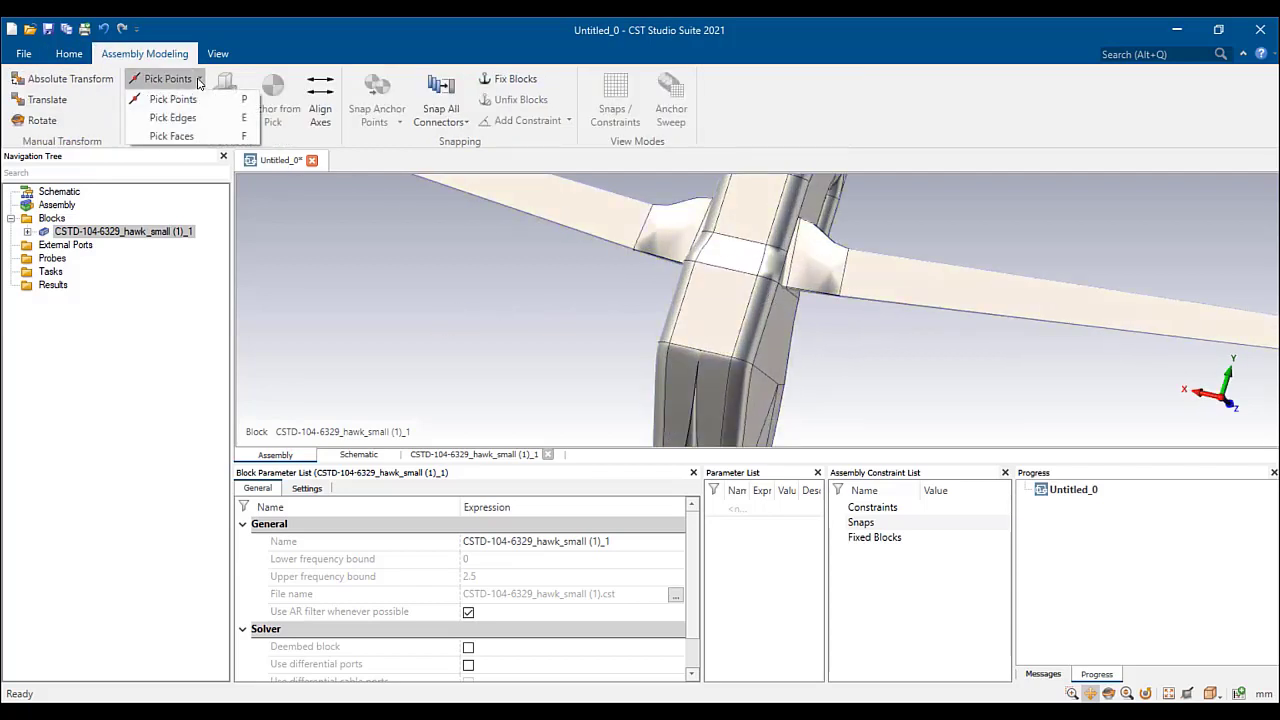
{"action": "left_click", "coordinate": [172, 136]}
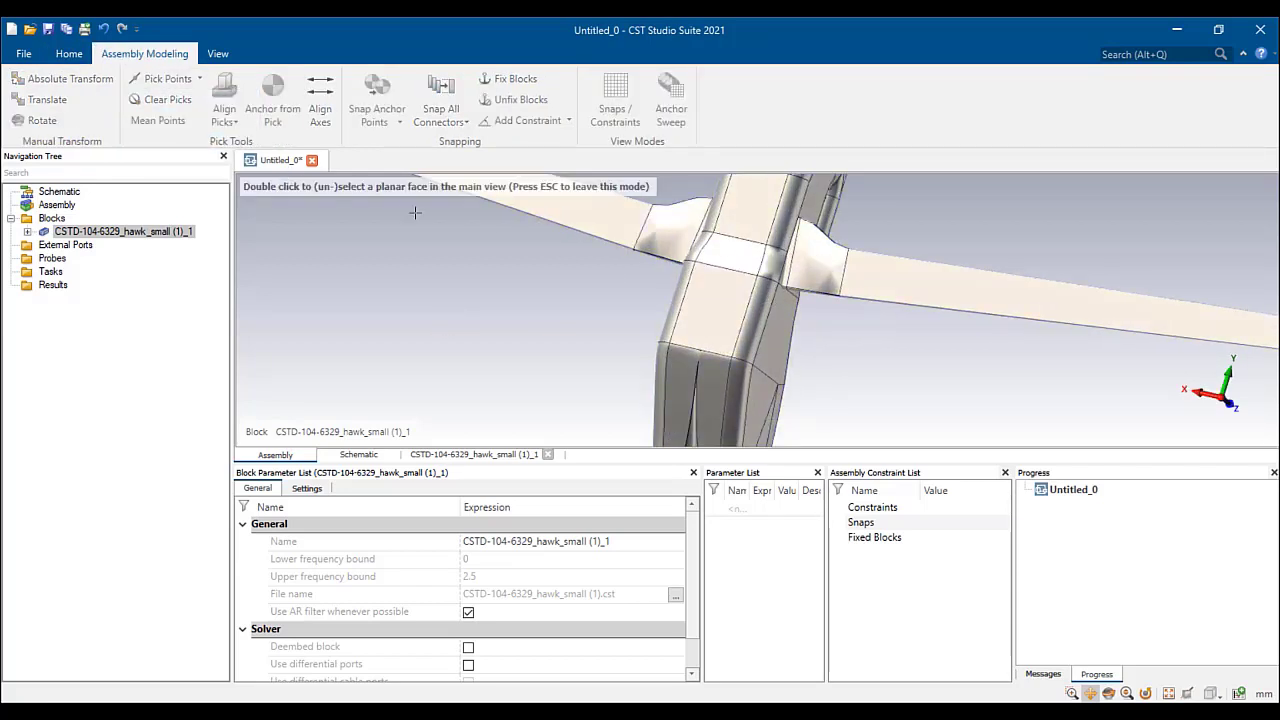
{"action": "double_click", "coordinate": [676, 287]}
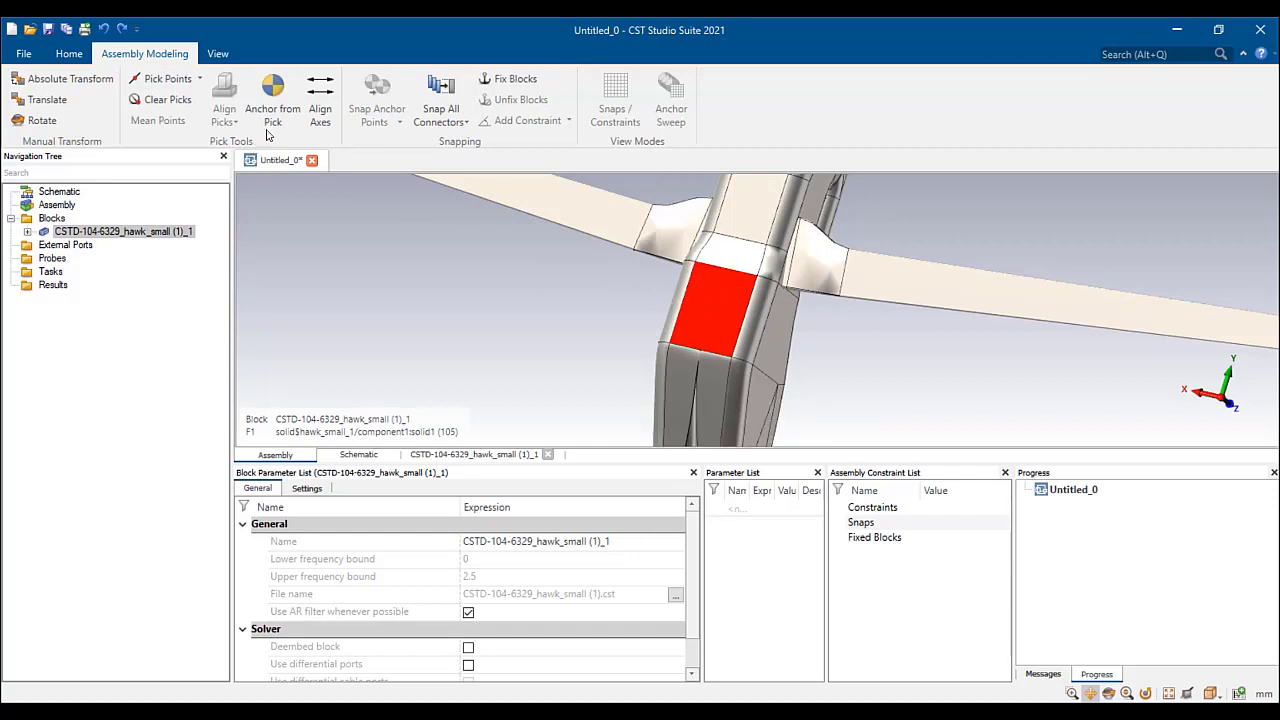
{"action": "left_click", "coordinate": [274, 92]}
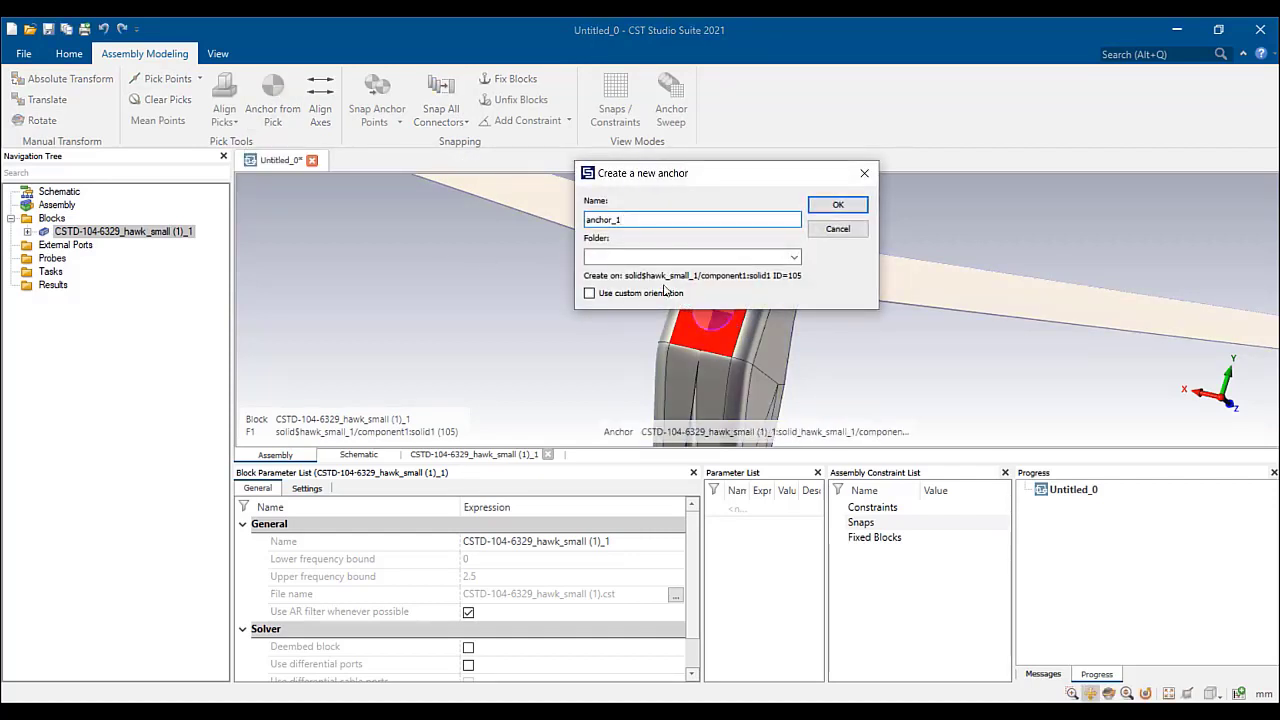
{"action": "left_click", "coordinate": [836, 205]}
- Add the array project to the assembly as a block that refers to its Full Array_Xband simulation project
{"action": "left_click_drag", "start_coordinate": [1072, 298], "coordinate": [457, 349]}
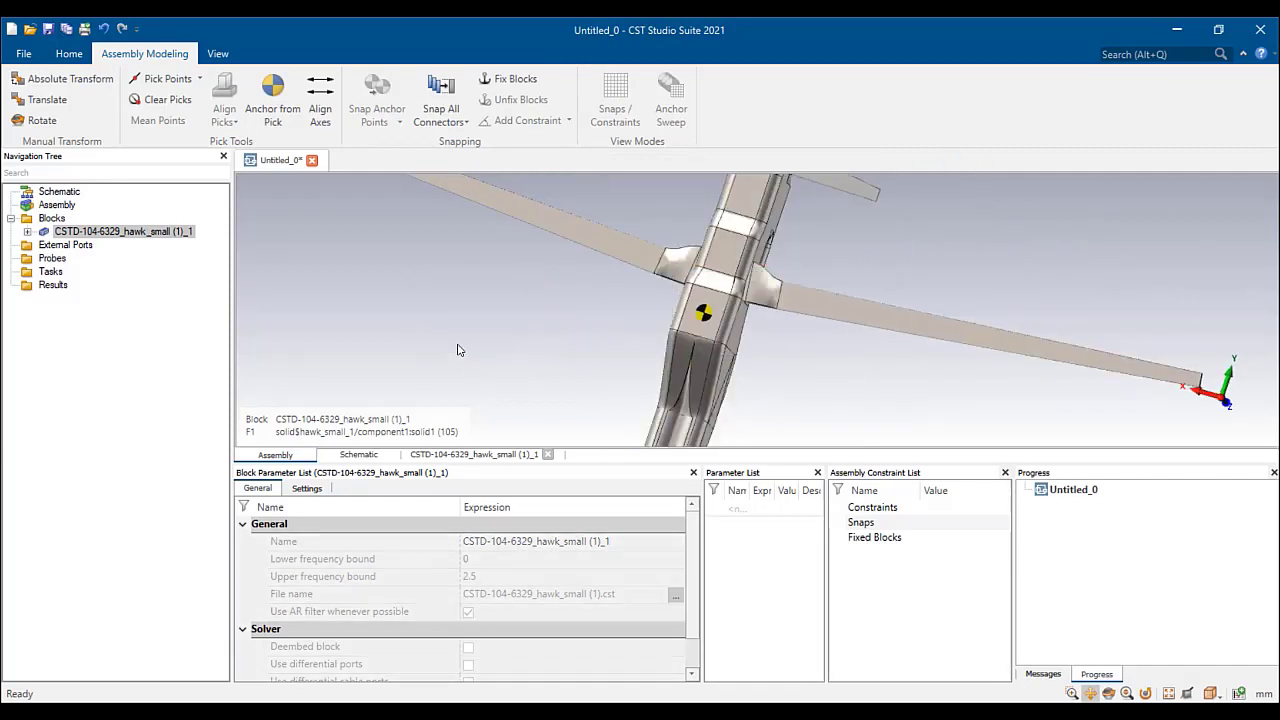
{"action": "left_click", "coordinate": [468, 303]}
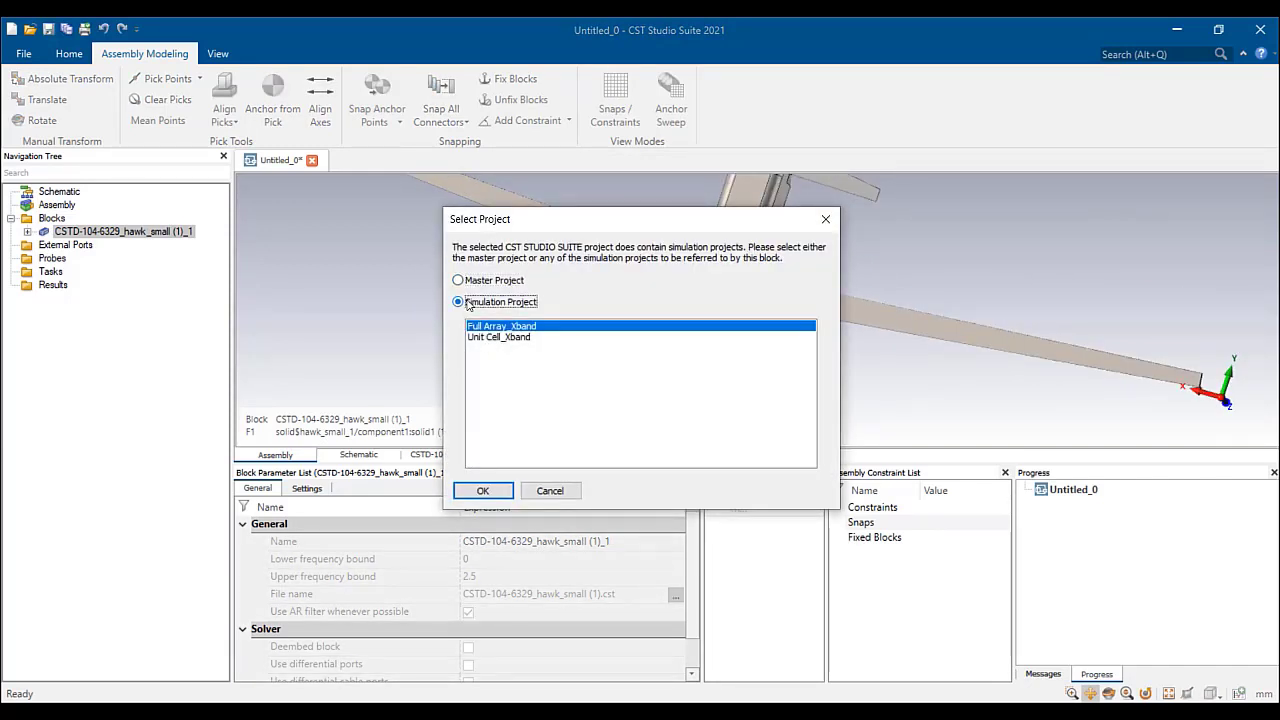
{"action": "left_click", "coordinate": [484, 491]}
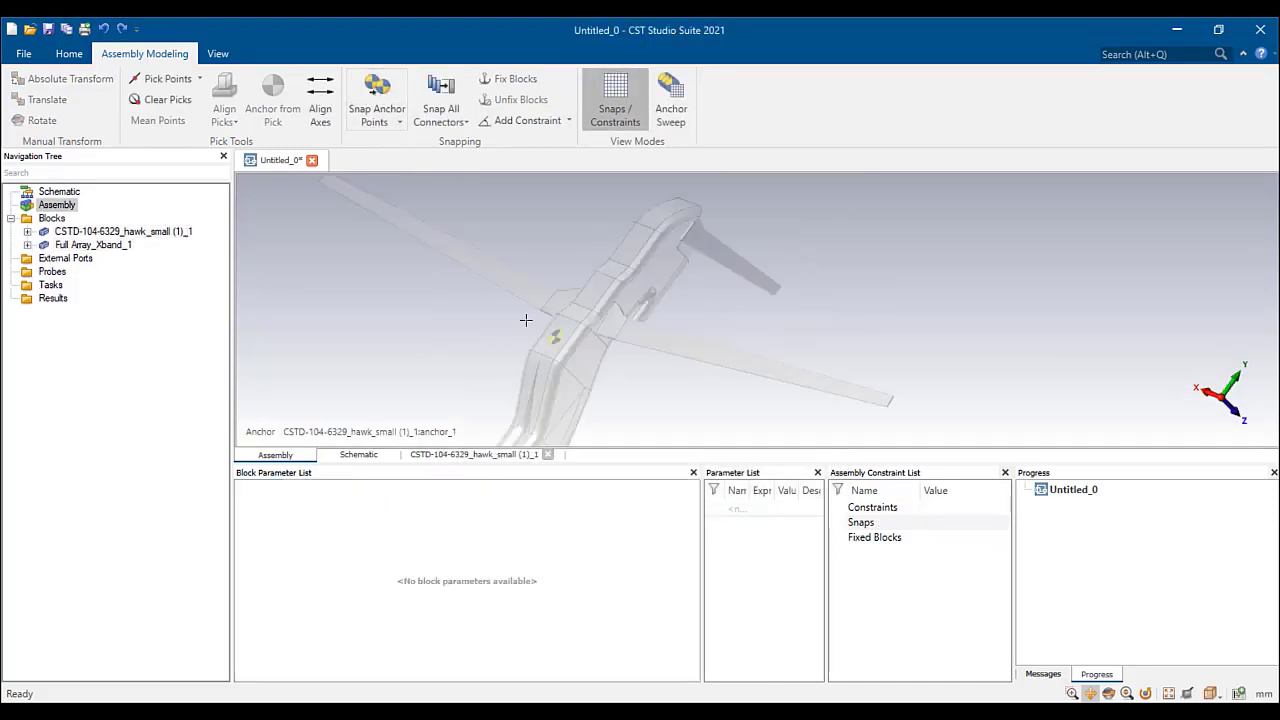
- Snap a central element anchor of the Full Array_Xband_1 block to anchor_1 on the drone's fuselage
{"action": "left_click", "coordinate": [380, 95]}
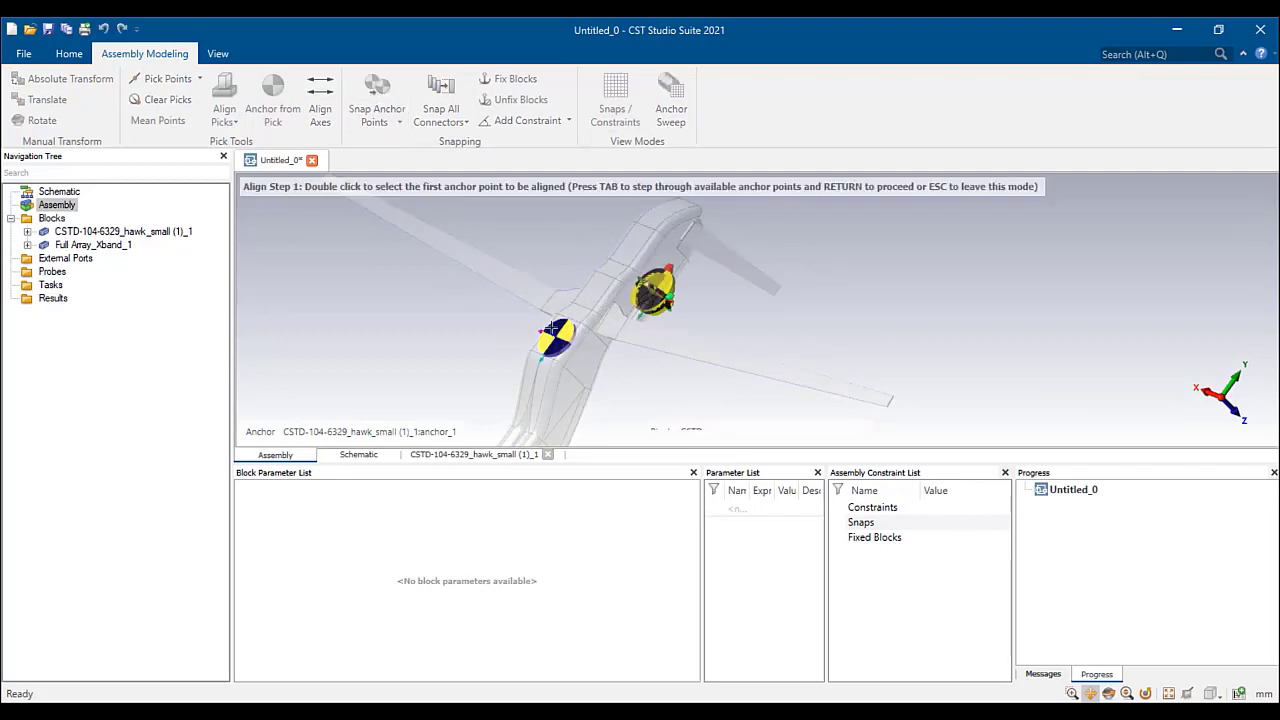
{"action": "double_click", "coordinate": [555, 340]}
{"action": "scroll", "coordinate": [632, 266], "scroll_direction": "up", "scroll_amount": 5}
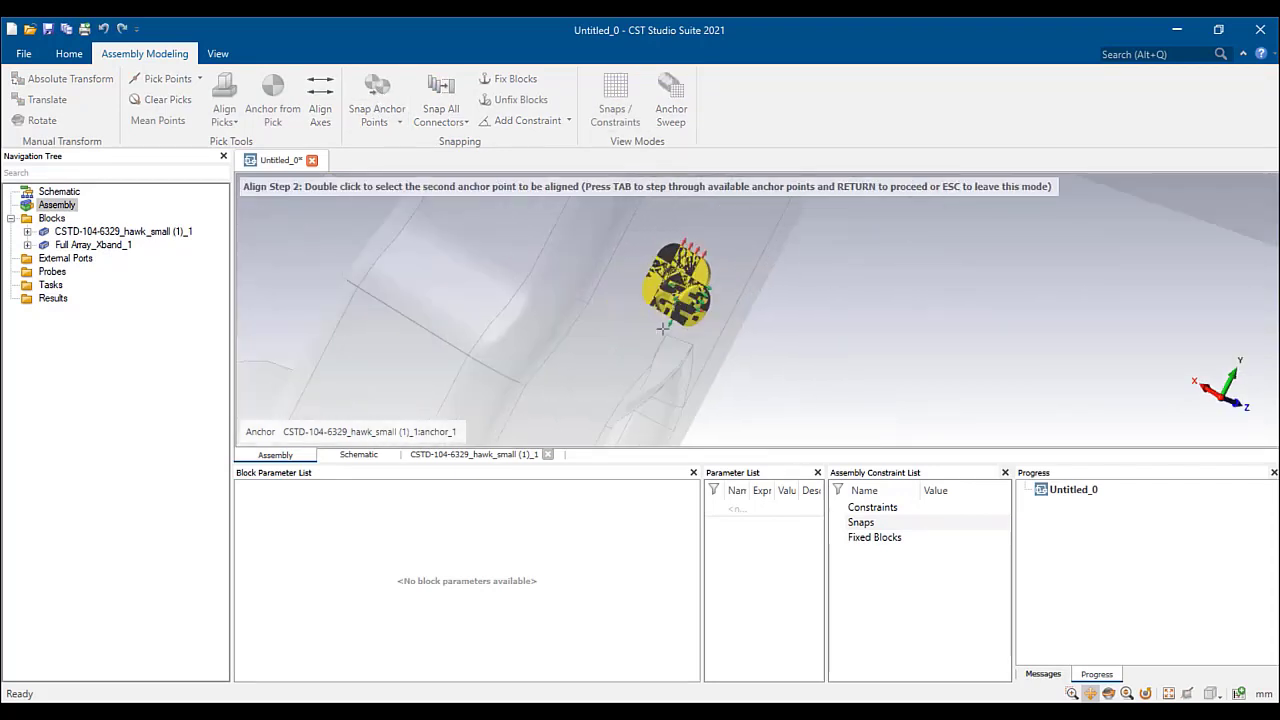
{"action": "scroll", "coordinate": [680, 272], "scroll_direction": "up", "scroll_amount": 4}
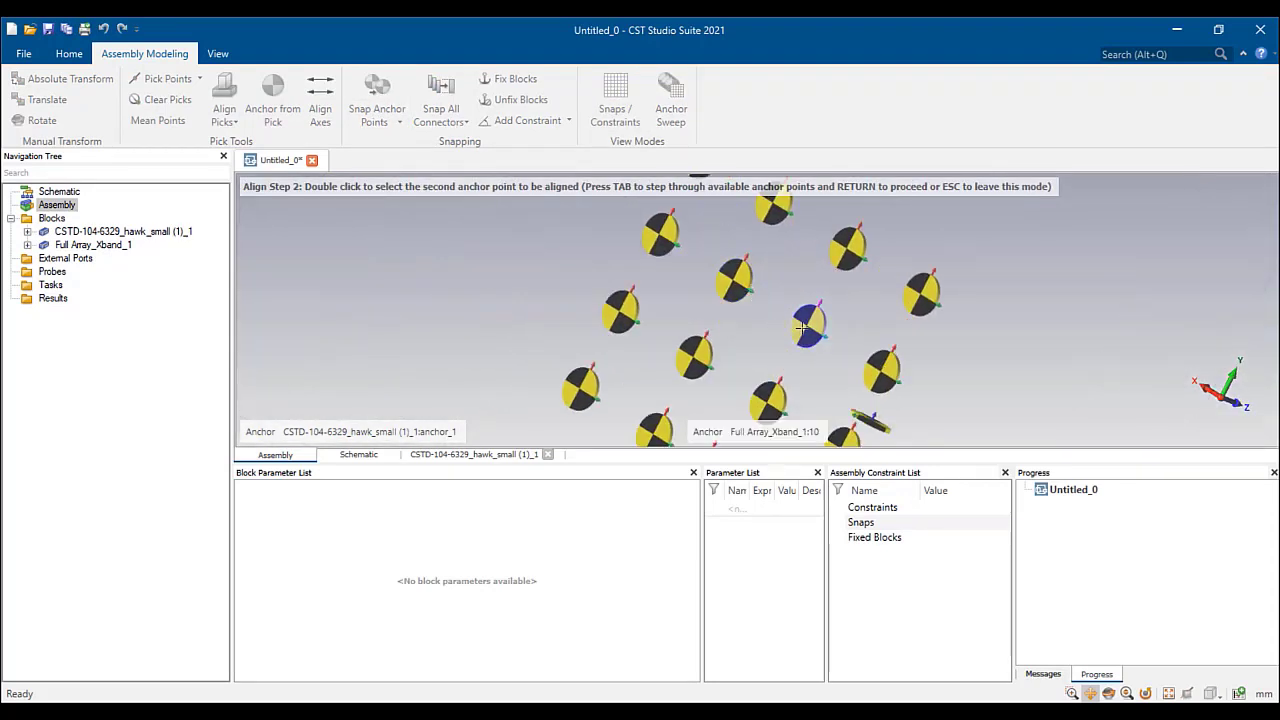
{"action": "double_click", "coordinate": [789, 326]}
{"action": "scroll", "coordinate": [704, 268], "scroll_direction": "up", "scroll_amount": 5}
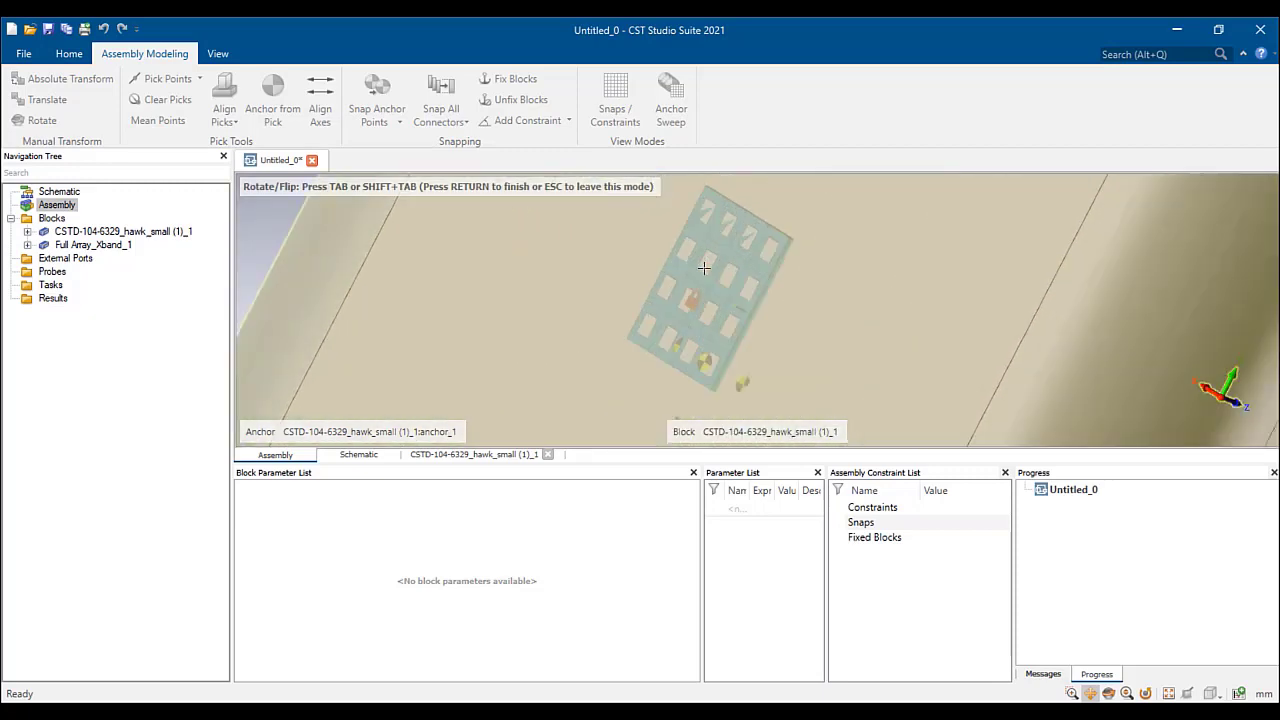
{"action": "middle_click_drag", "start_coordinate": [829, 322], "coordinate": [723, 300]}
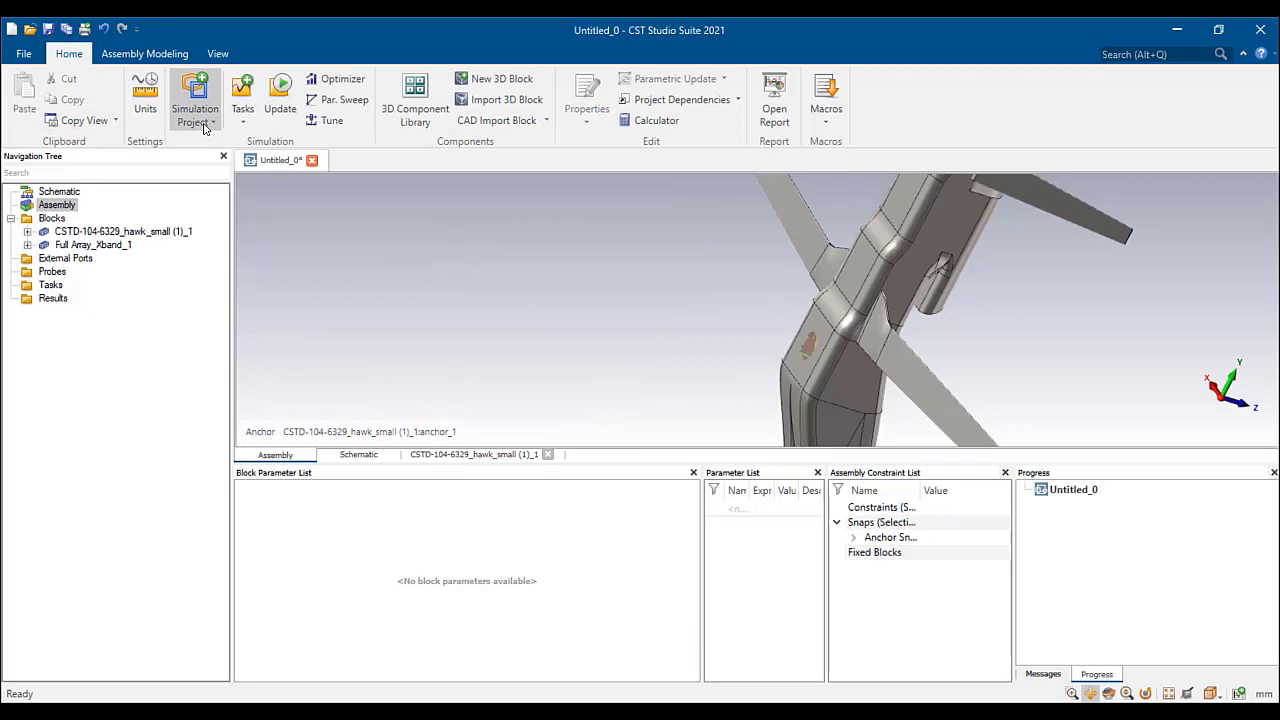
- Start a bi-directional hybrid solver task and create its Platform1 project from the drone block with the Integral Equation solver
{"action": "left_click", "coordinate": [204, 128]}
{"action": "mouse_move", "coordinate": [212, 263]}
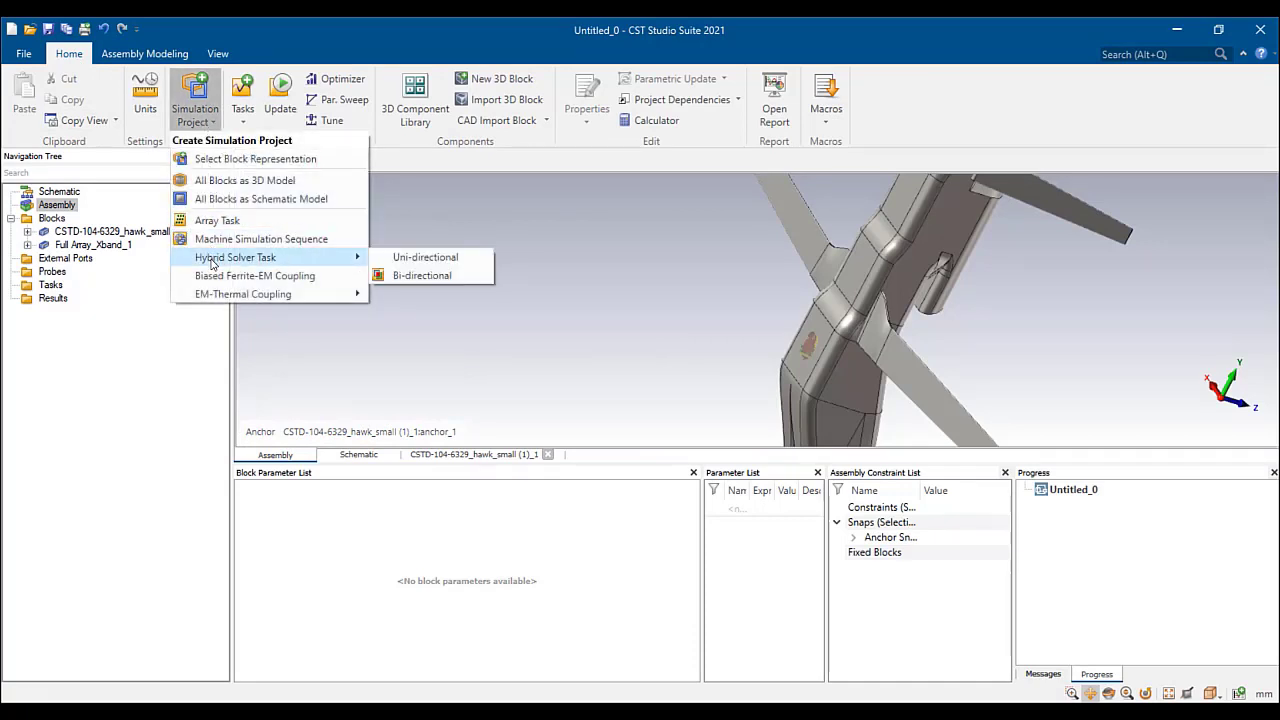
{"action": "left_click", "coordinate": [416, 284]}
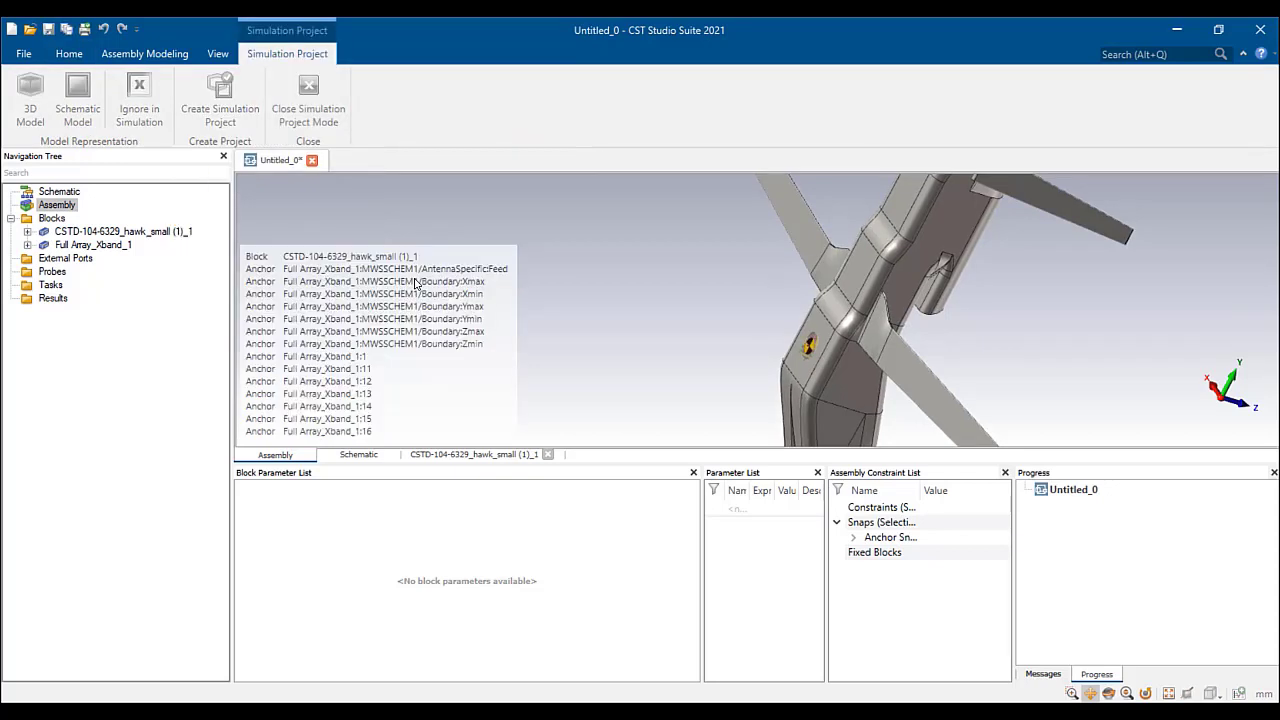
{"action": "left_click", "coordinate": [123, 231]}
{"action": "left_click", "coordinate": [31, 100]}
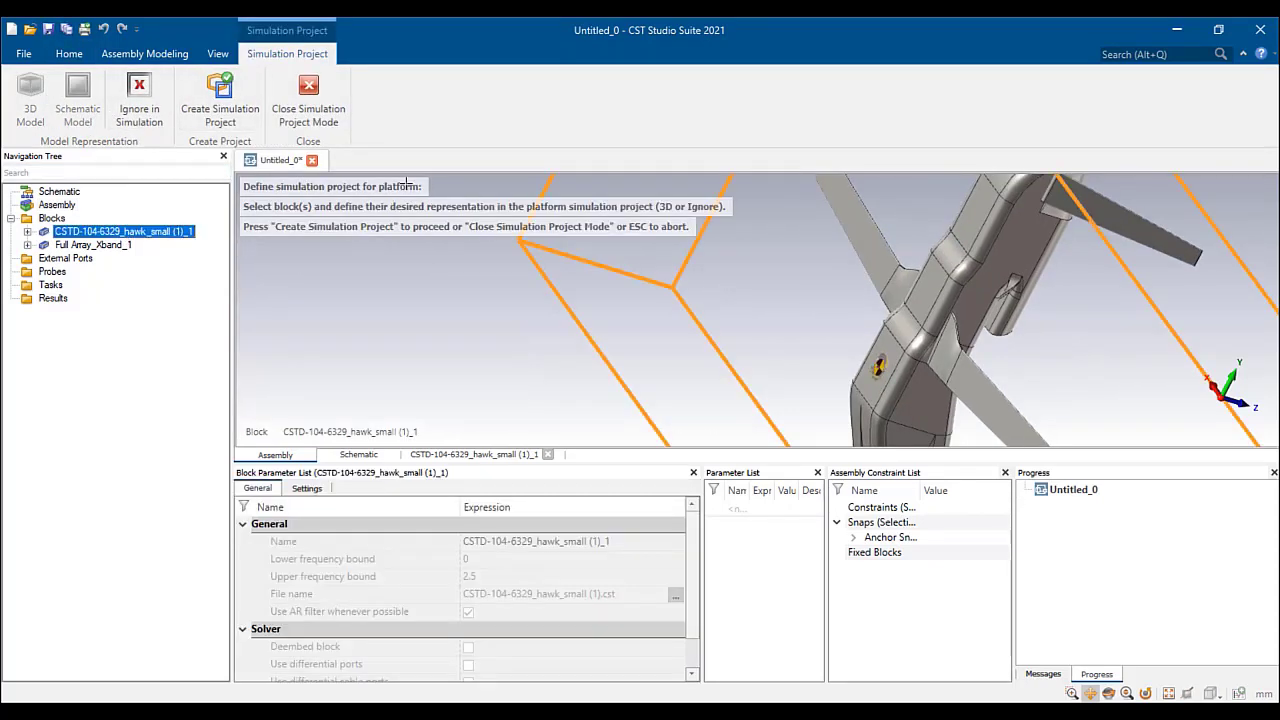
{"action": "left_click", "coordinate": [218, 108]}
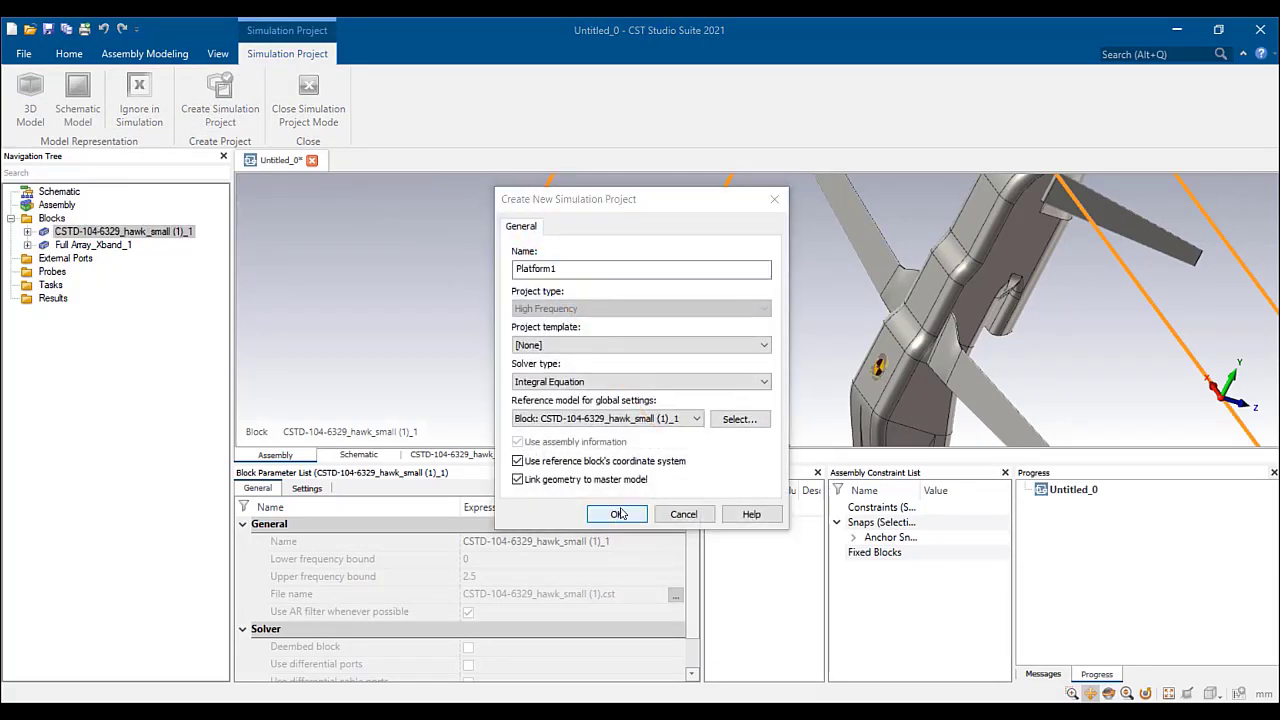
{"action": "left_click", "coordinate": [616, 512]}
- Create the Source1 simulation project from the Full Array_Xband_1 block with the Transient solver
{"action": "left_click", "coordinate": [120, 249]}
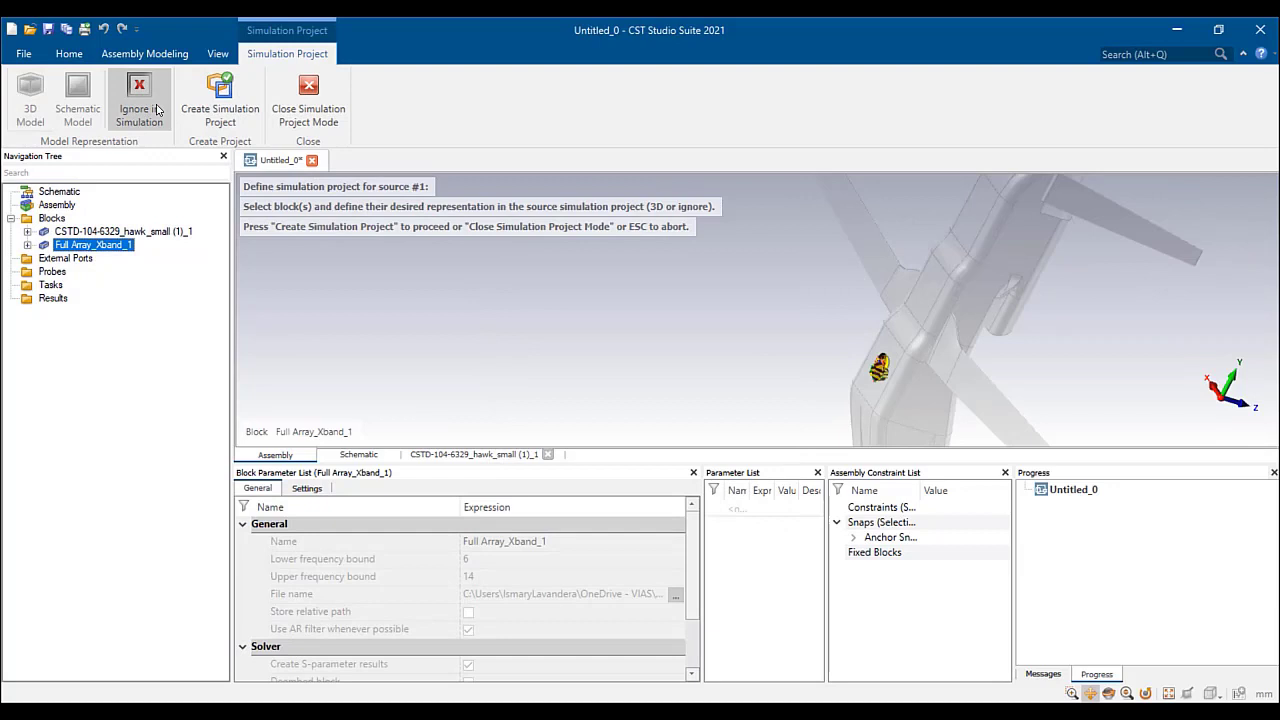
{"action": "left_click", "coordinate": [216, 110]}
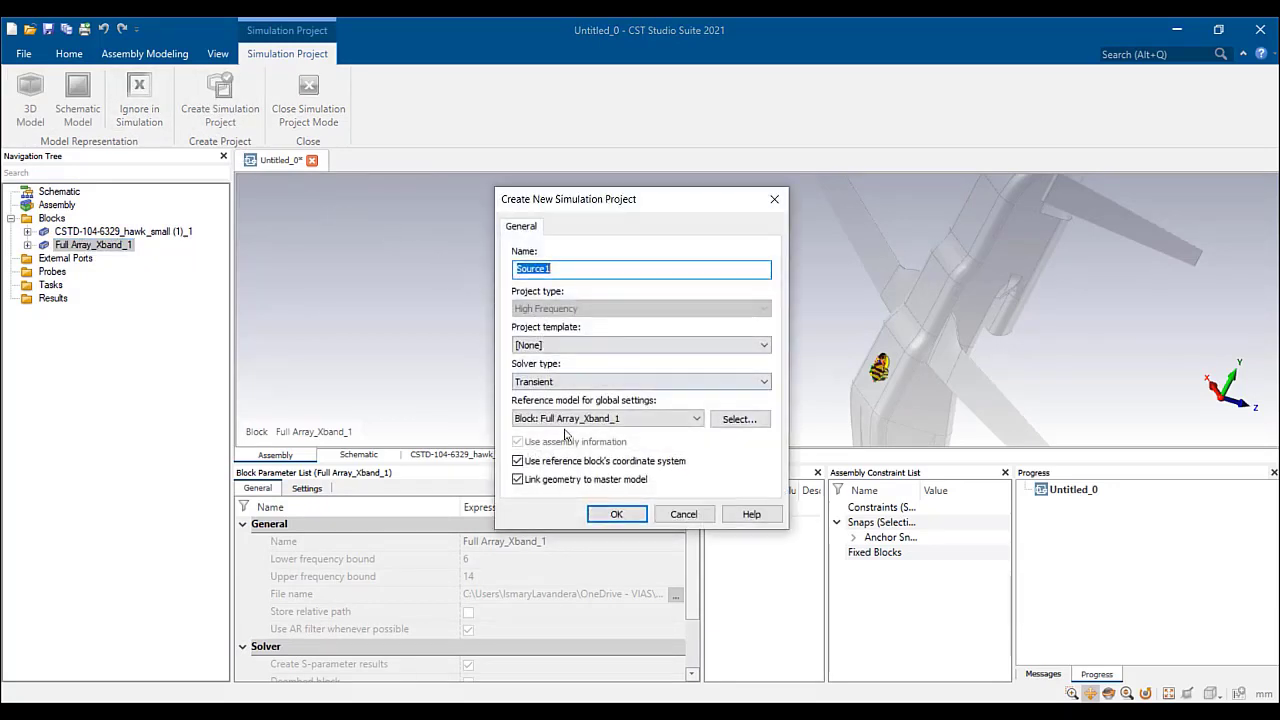
{"action": "left_click", "coordinate": [612, 514]}
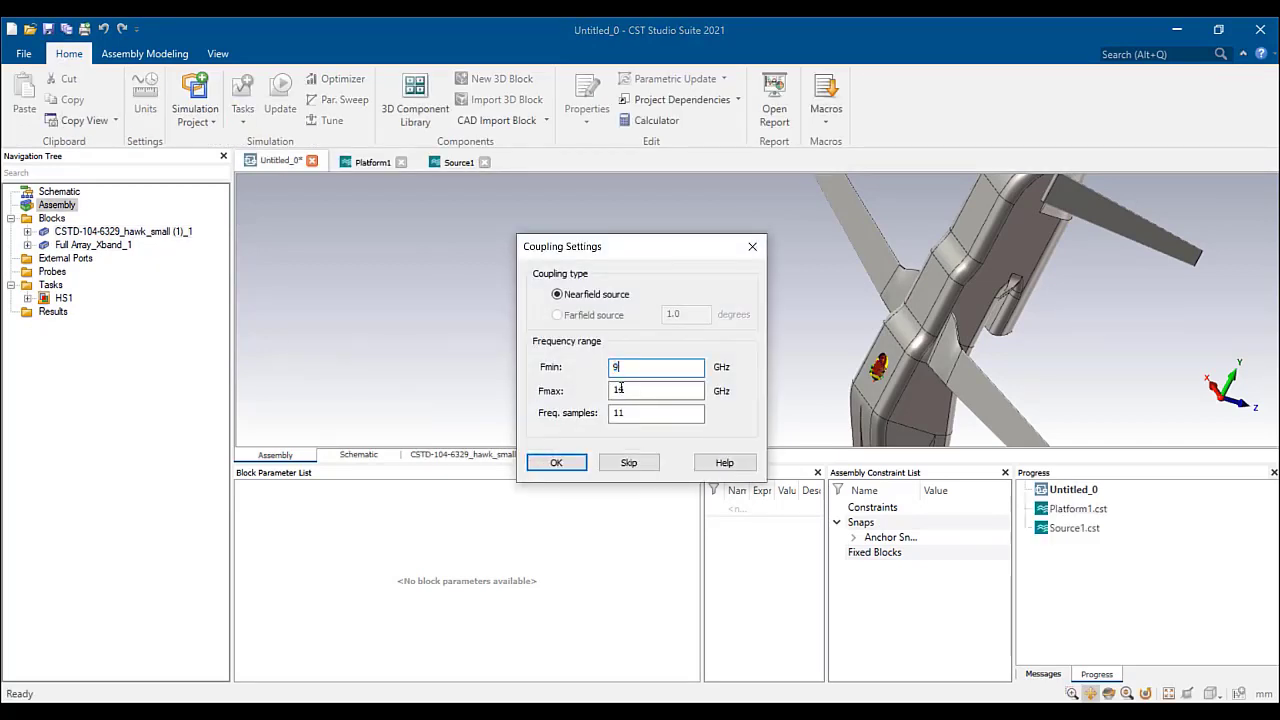
- Configure the nearfield source coupling with a frequency range of 9 to 11 GHz and 3 frequency samples
{"action": "key", "text": "Tab"}
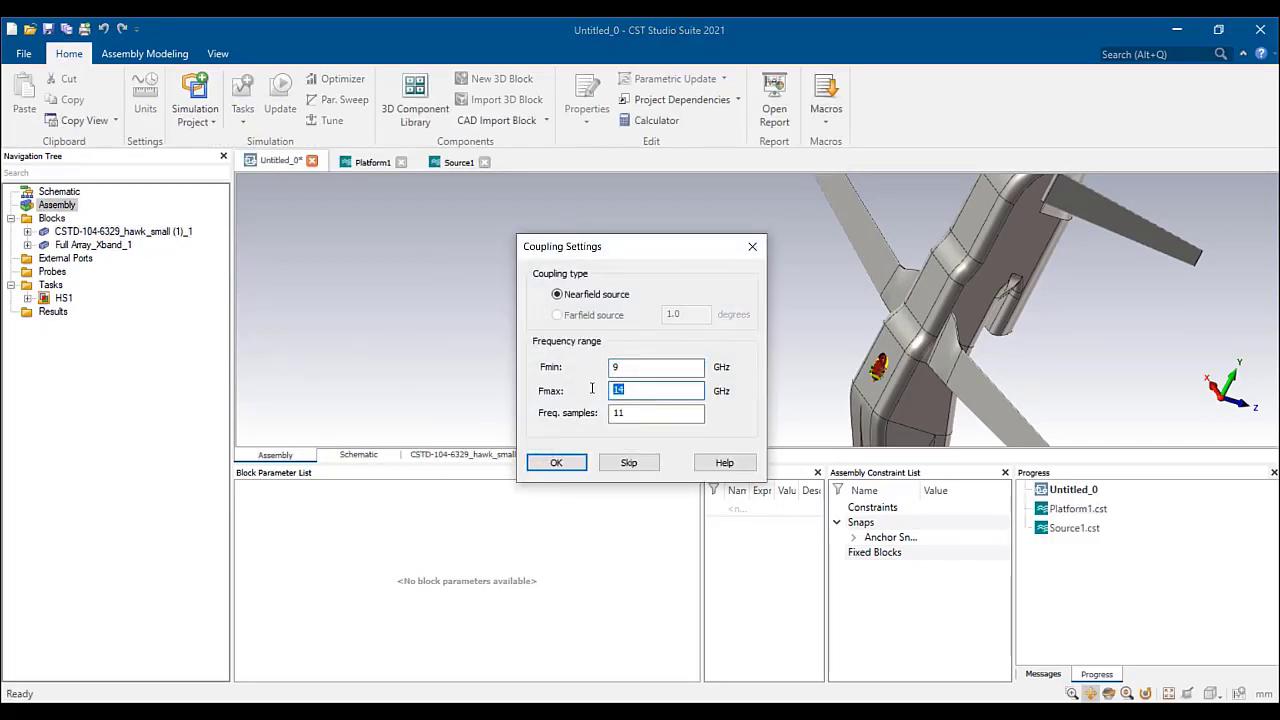
{"action": "type", "text": "11"}
{"action": "key", "text": "Tab"}
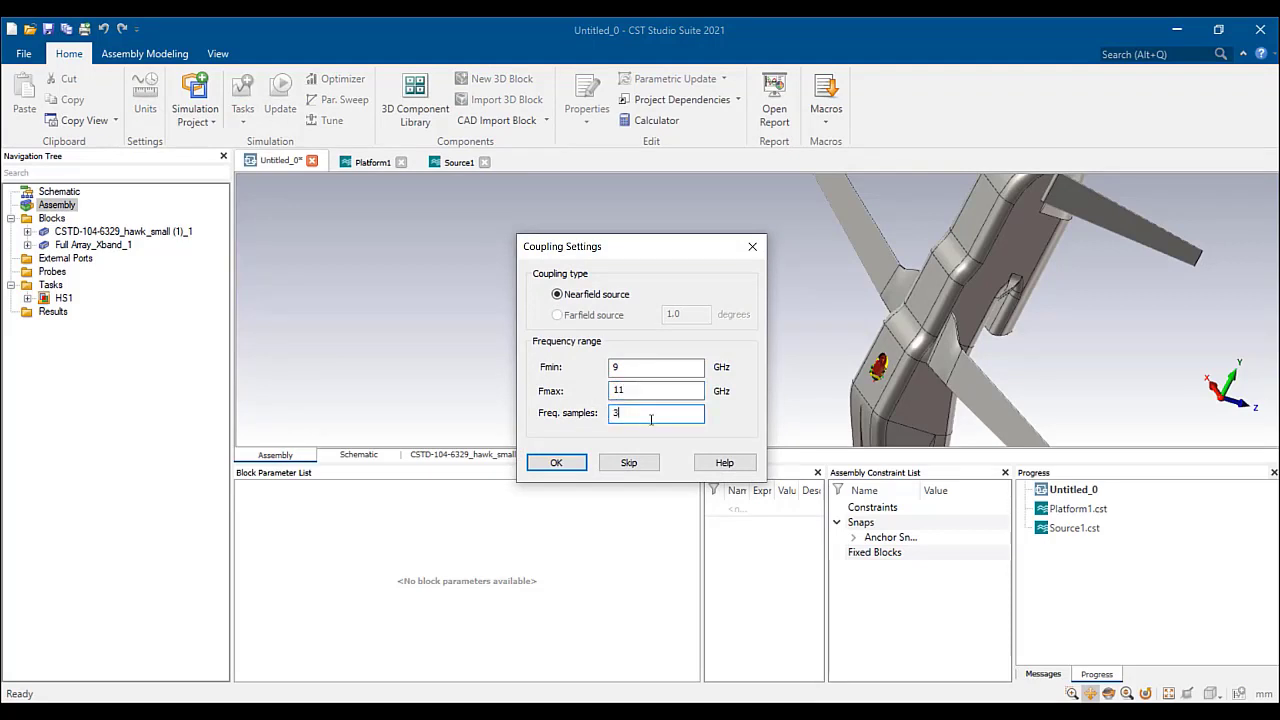
{"action": "left_click", "coordinate": [556, 463]}
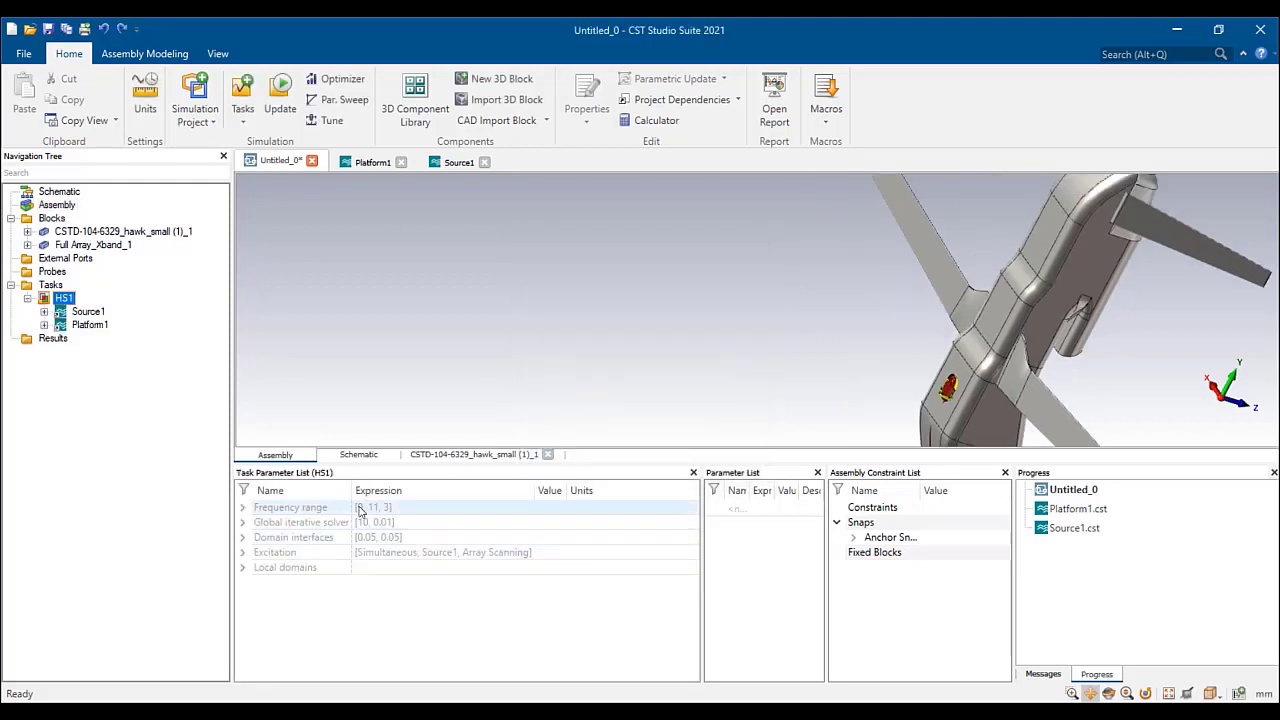
- Set the HS1 task's global iterative solver to a maximum of 4 iterations and a target residual of 0.05, and expand its domain interfaces
{"action": "left_click", "coordinate": [242, 509]}
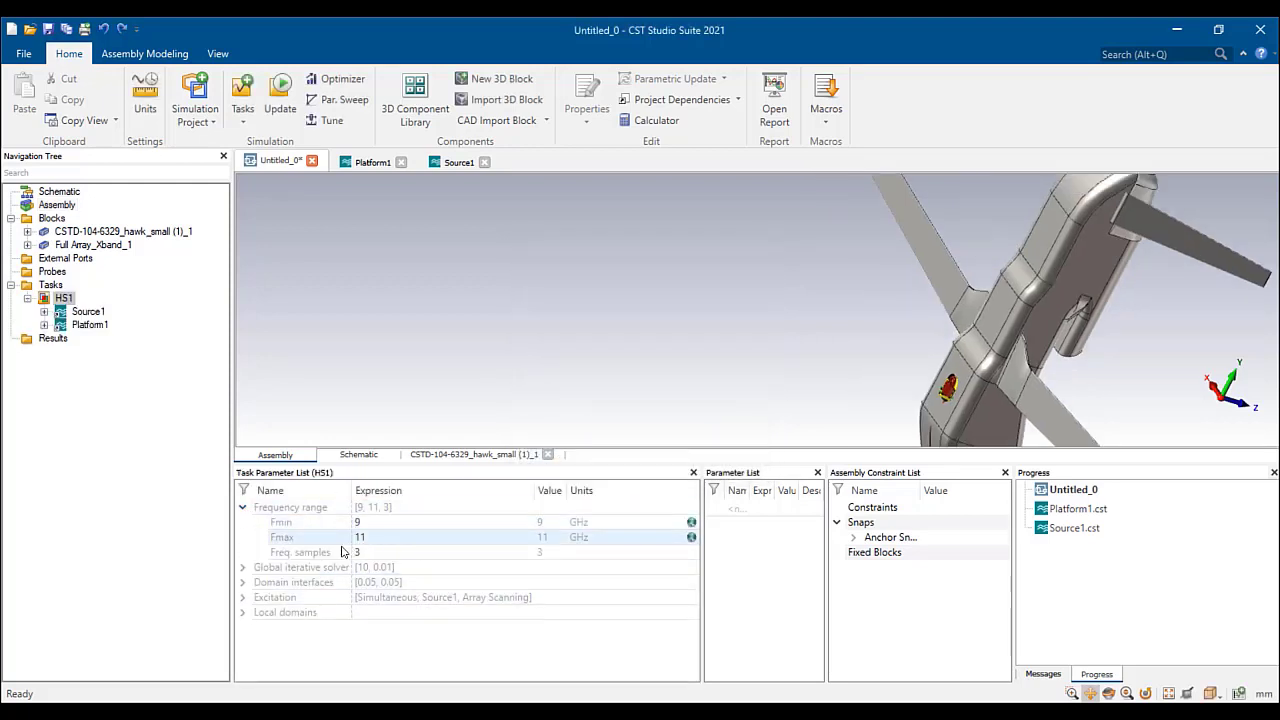
{"action": "left_click", "coordinate": [243, 568]}
{"action": "left_click", "coordinate": [366, 586]}
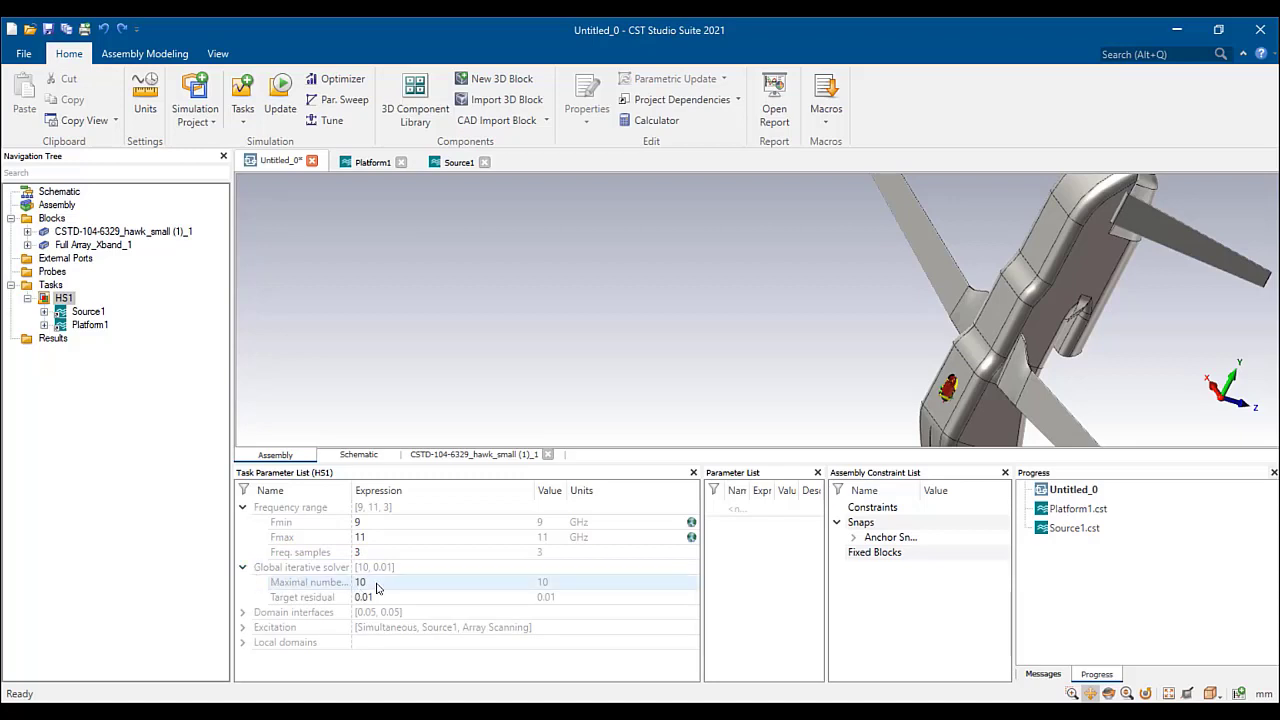
{"action": "left_click", "coordinate": [378, 587]}
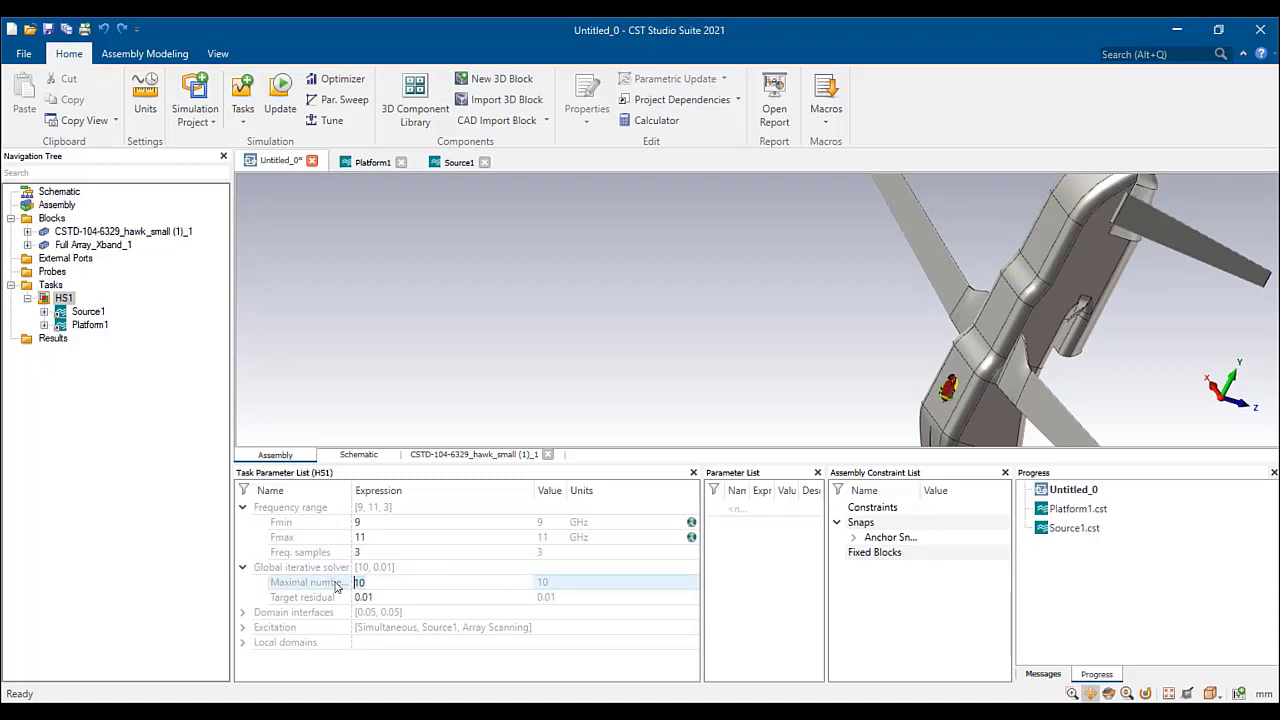
{"action": "type", "text": "4"}
{"action": "left_click", "coordinate": [378, 596]}
{"action": "left_click", "coordinate": [378, 596]}
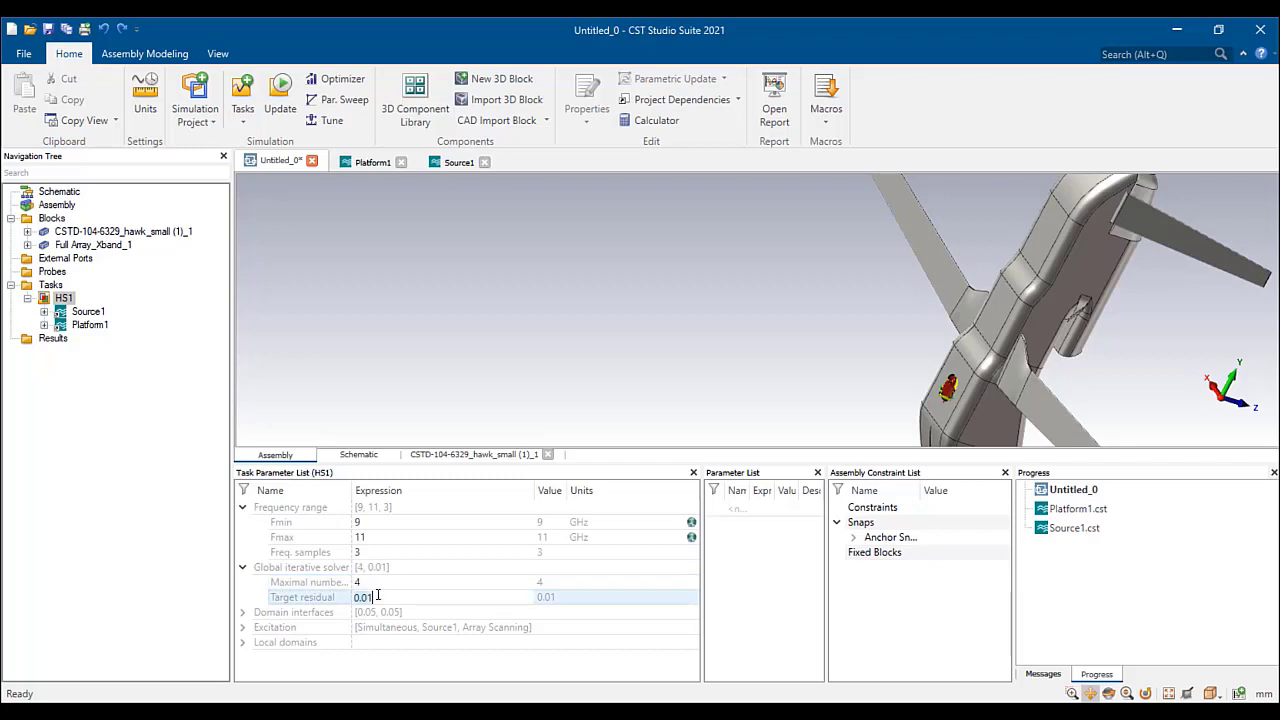
{"action": "double_click", "coordinate": [434, 613]}
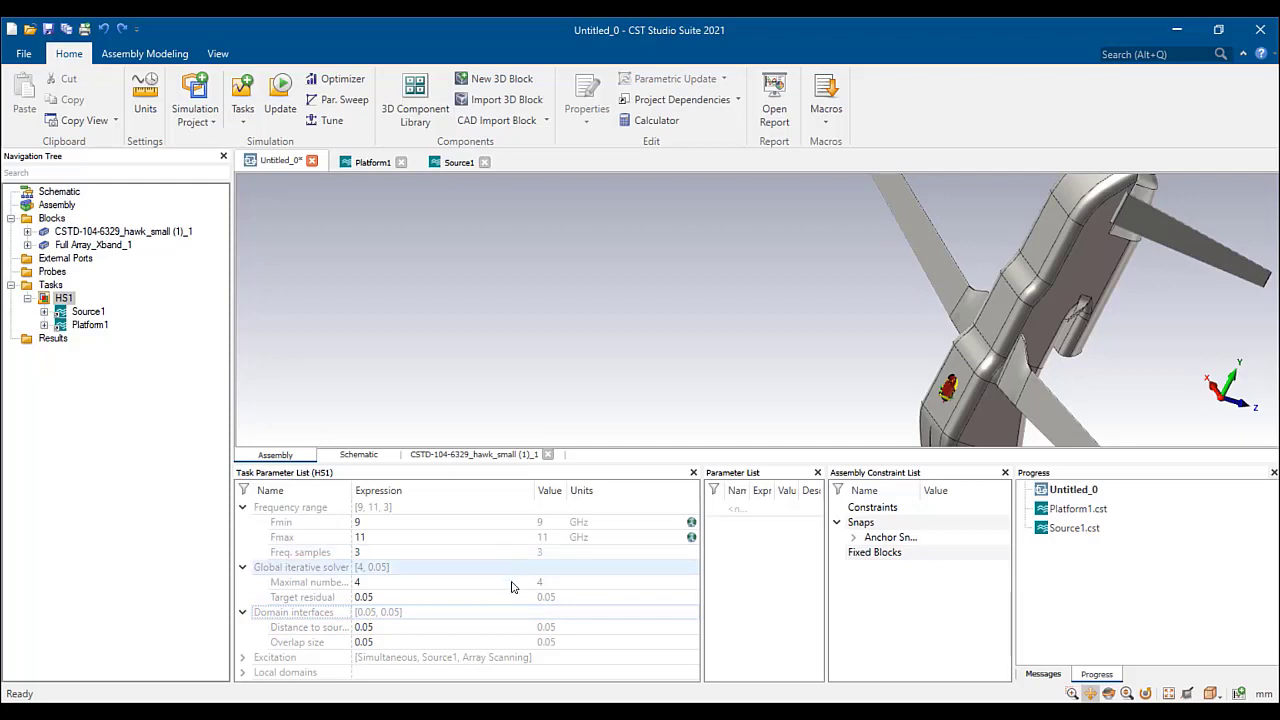
- Inspect the Source1 project's parameters down to the full array scan angle PAA_FA_SCANTHETA
{"action": "left_click", "coordinate": [88, 311]}
{"action": "scroll", "coordinate": [460, 594], "scroll_direction": "down", "scroll_amount": 3}
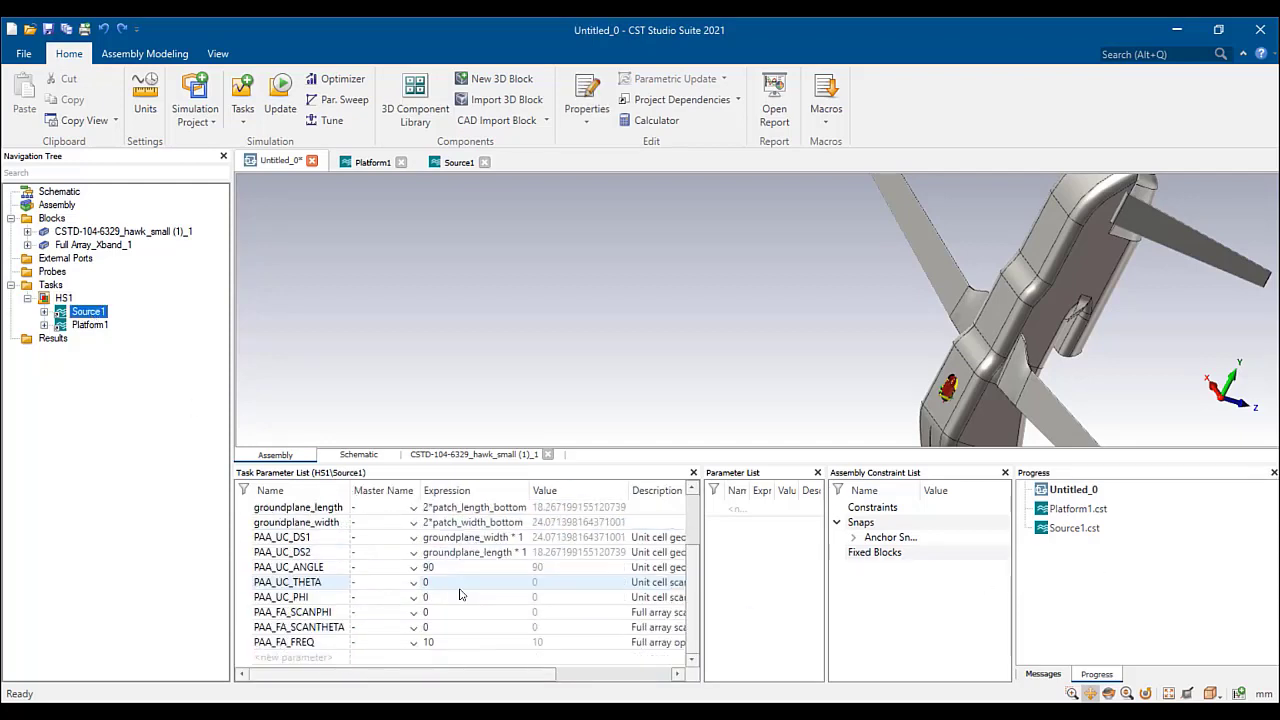
{"action": "left_click", "coordinate": [268, 626]}
- Save the project with its results as Assembly_Drone_Array and run the HS1 hybrid solver task
{"action": "left_click", "coordinate": [19, 57]}
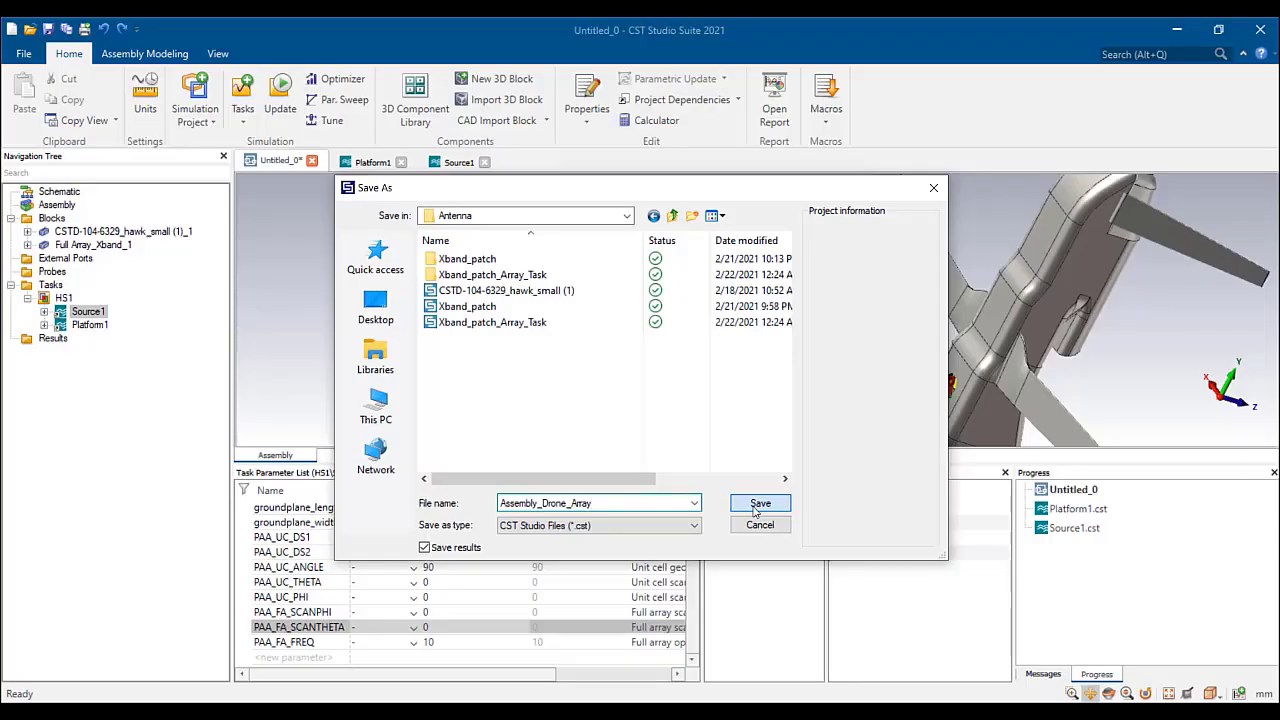
{"action": "left_click", "coordinate": [760, 500]}
{"action": "left_click", "coordinate": [62, 298]}
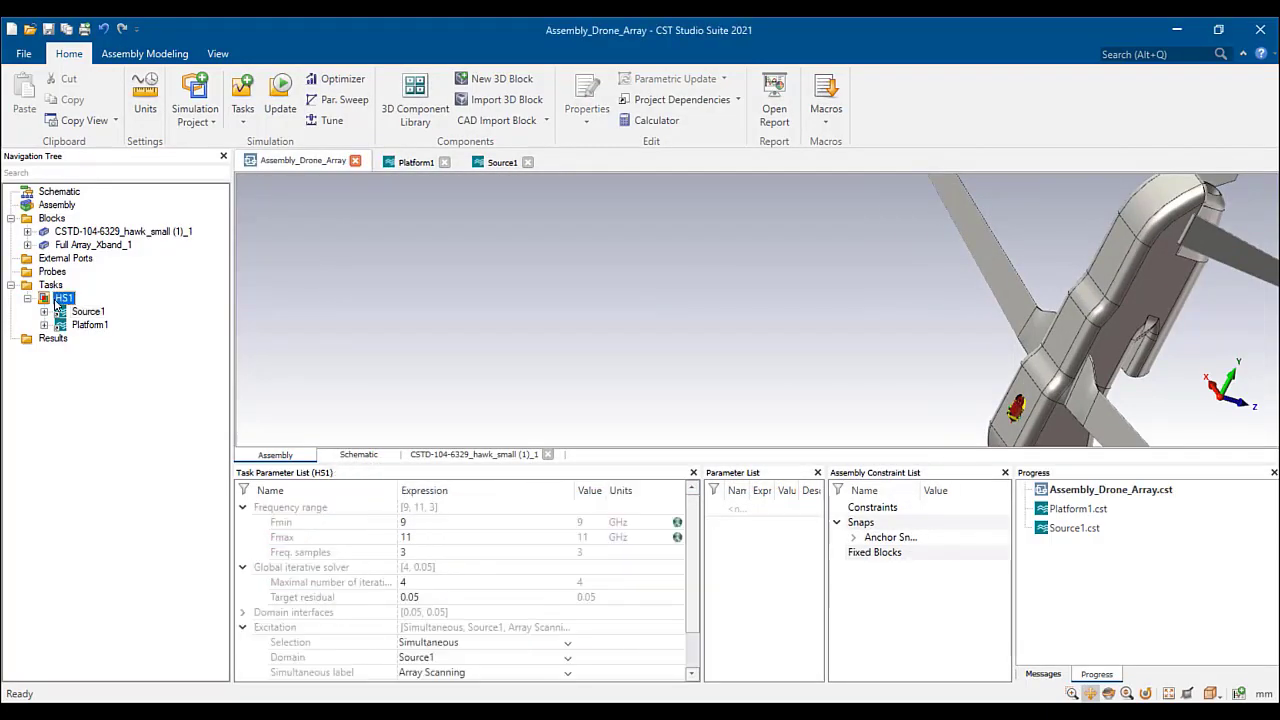
{"action": "left_click", "coordinate": [280, 95]}
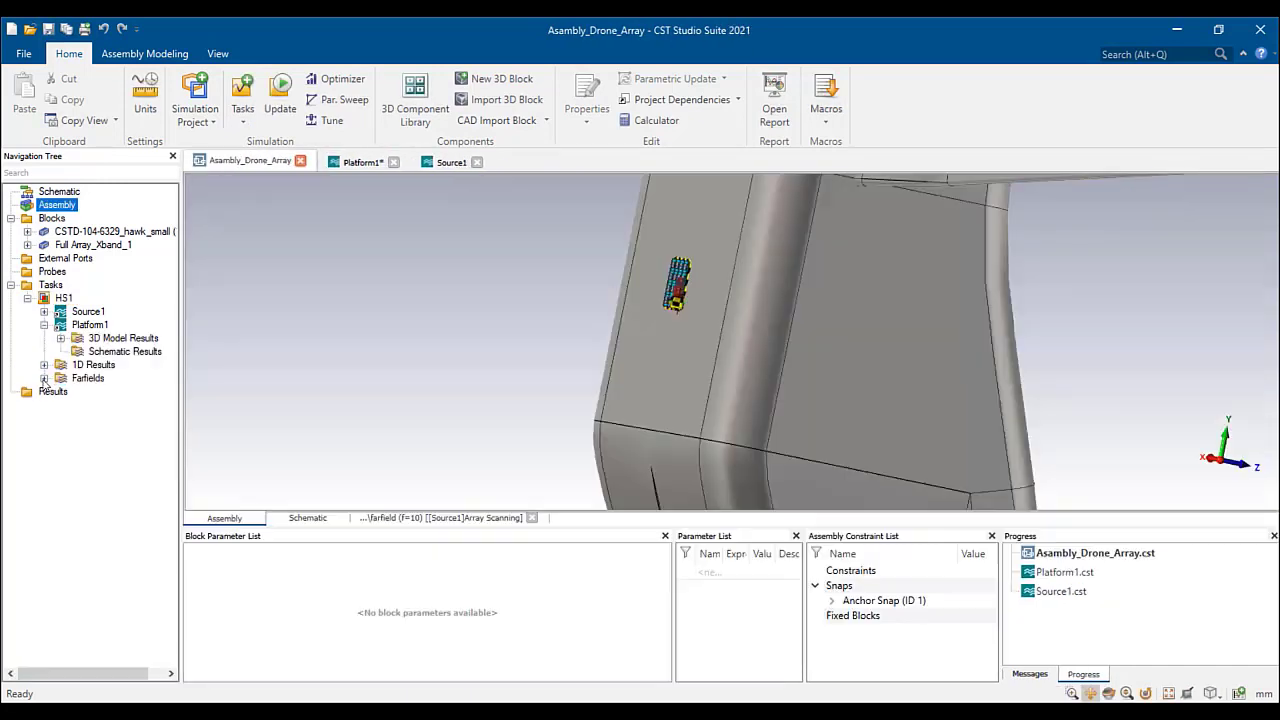
- Display the 10 GHz array scanning farfield of Platform1 from the HS1 task results
{"action": "left_click", "coordinate": [44, 379]}
{"action": "left_click", "coordinate": [61, 392]}
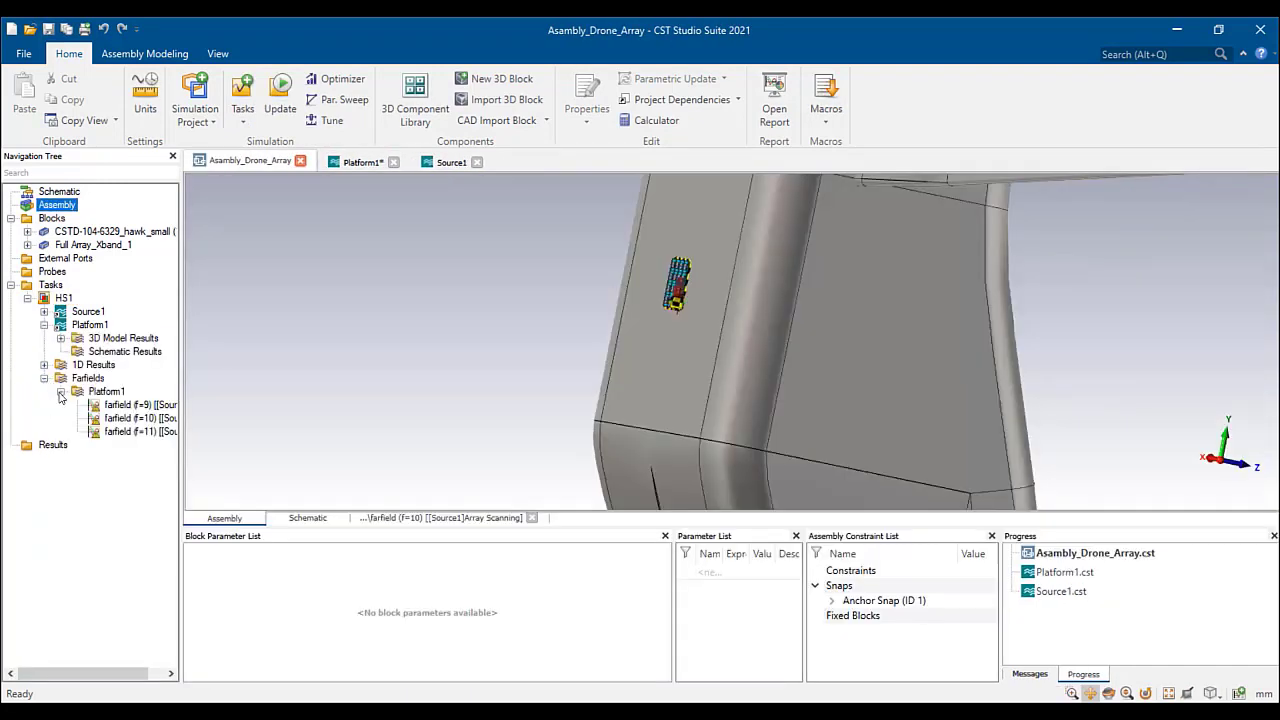
{"action": "left_click", "coordinate": [139, 419]}
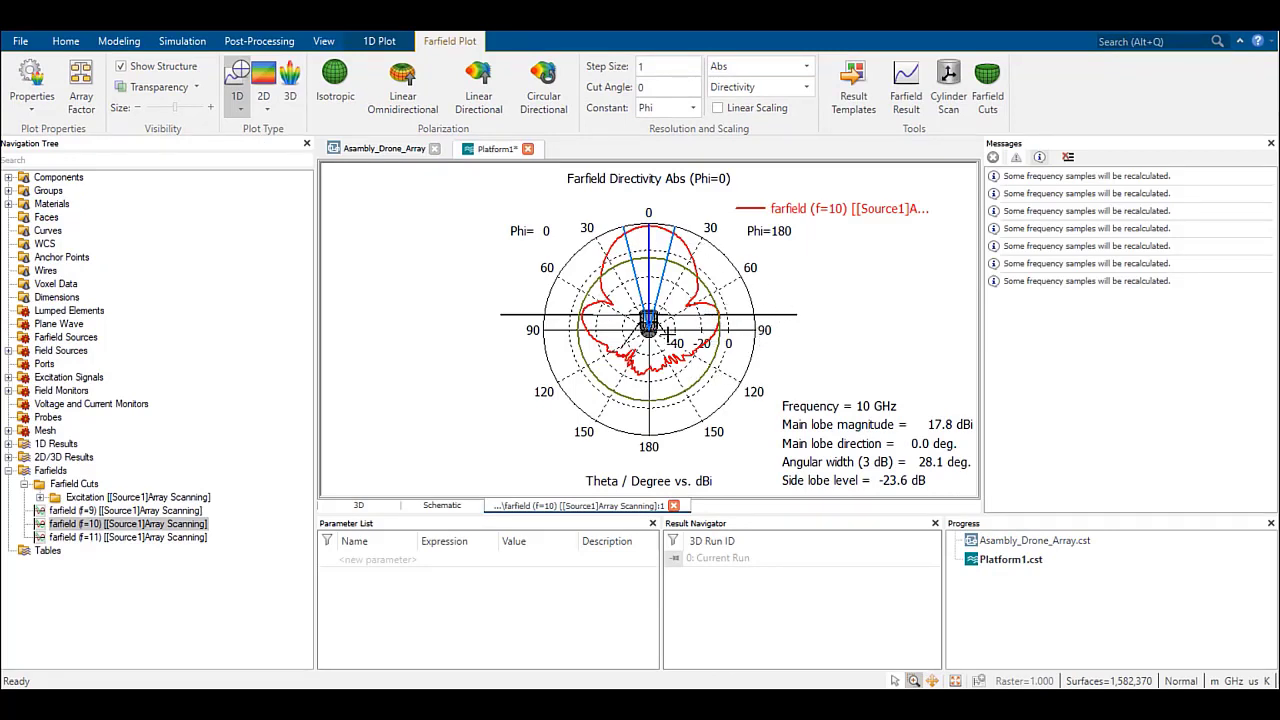
- Switch to the xband_patch_Array_Task project window and plot the Full Array and Antenna Placement 10 GHz farfields together from the comparation folder
{"action": "mouse_move", "coordinate": [675, 705]}
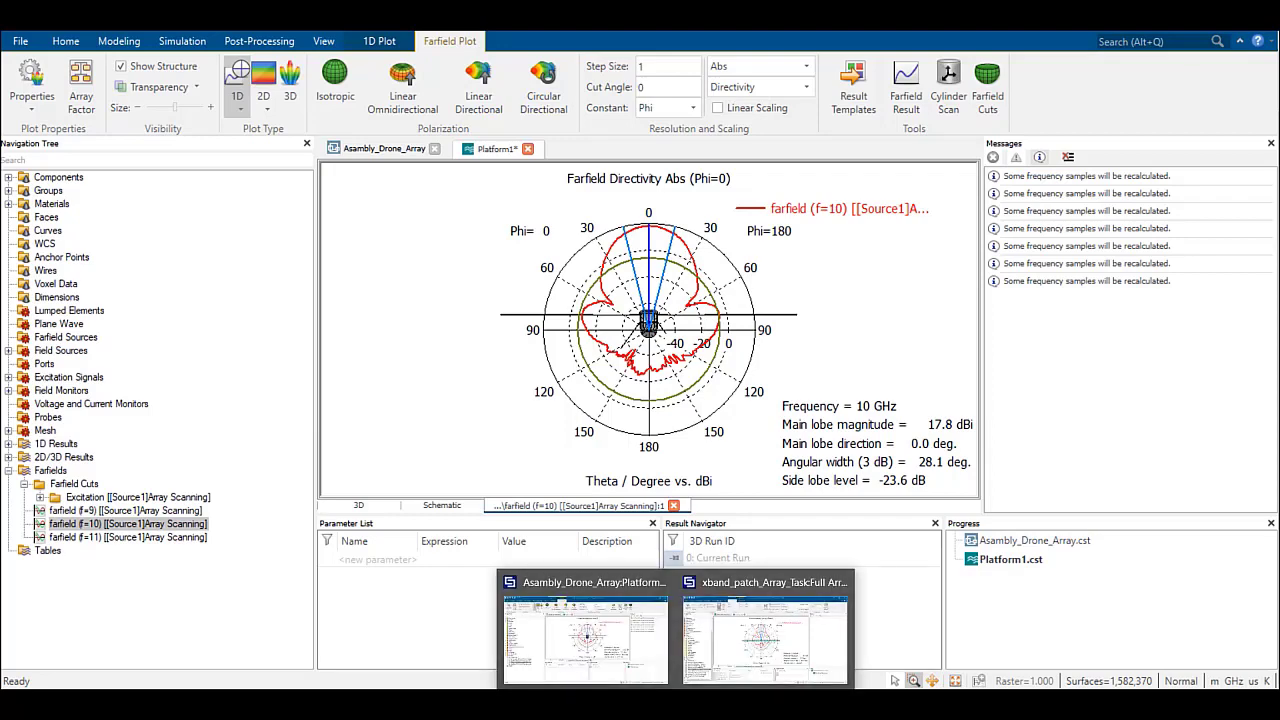
{"action": "left_click", "coordinate": [700, 650]}
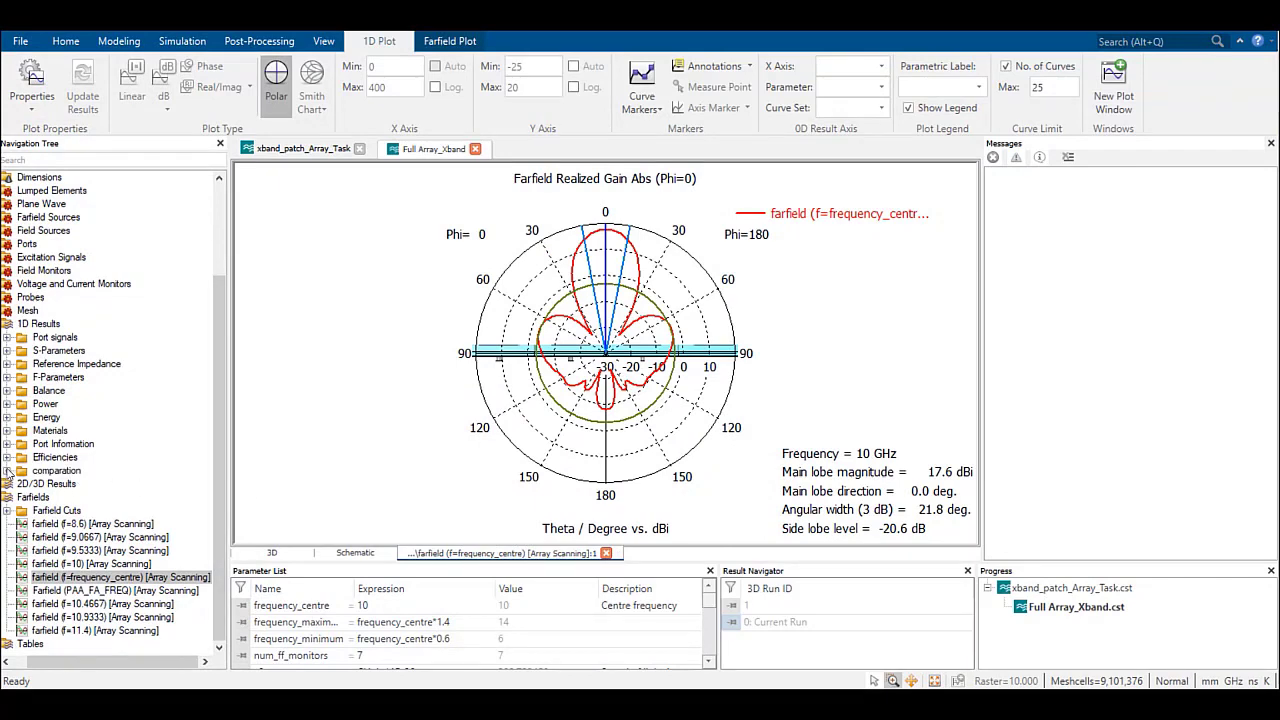
{"action": "left_click", "coordinate": [7, 470]}
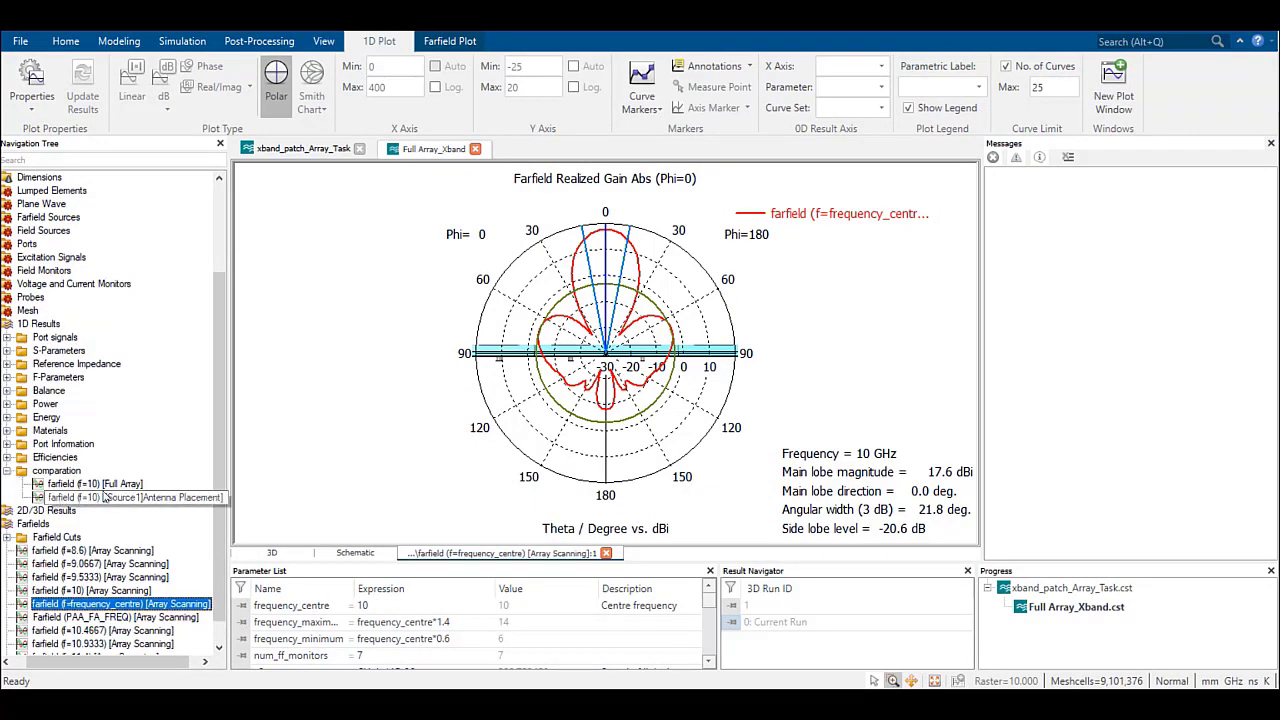
{"action": "left_click", "coordinate": [118, 485]}
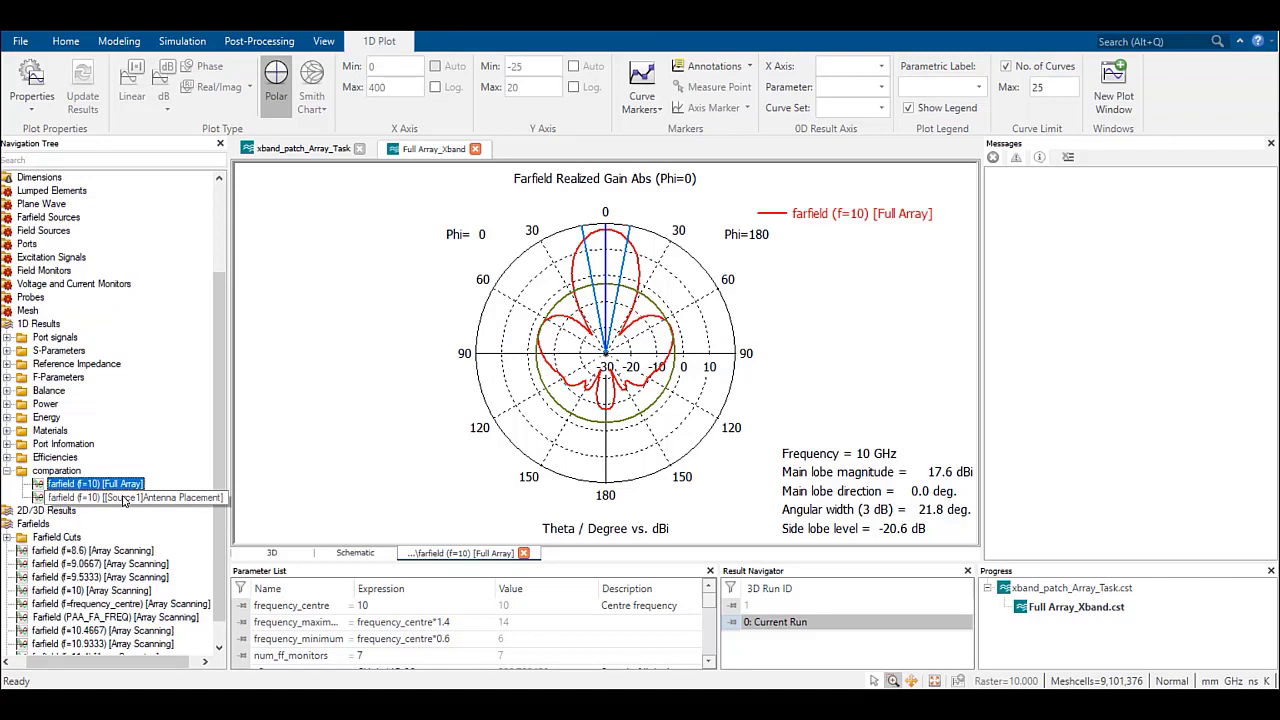
{"action": "left_click", "coordinate": [70, 474]}
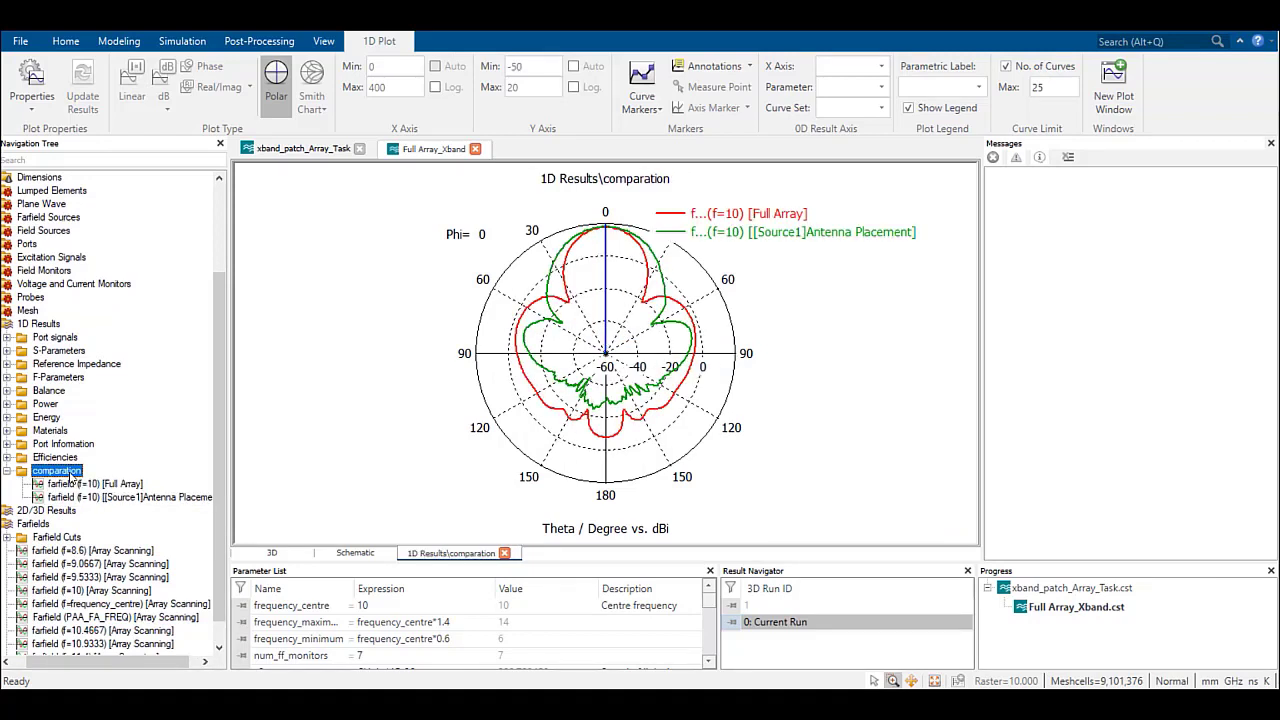